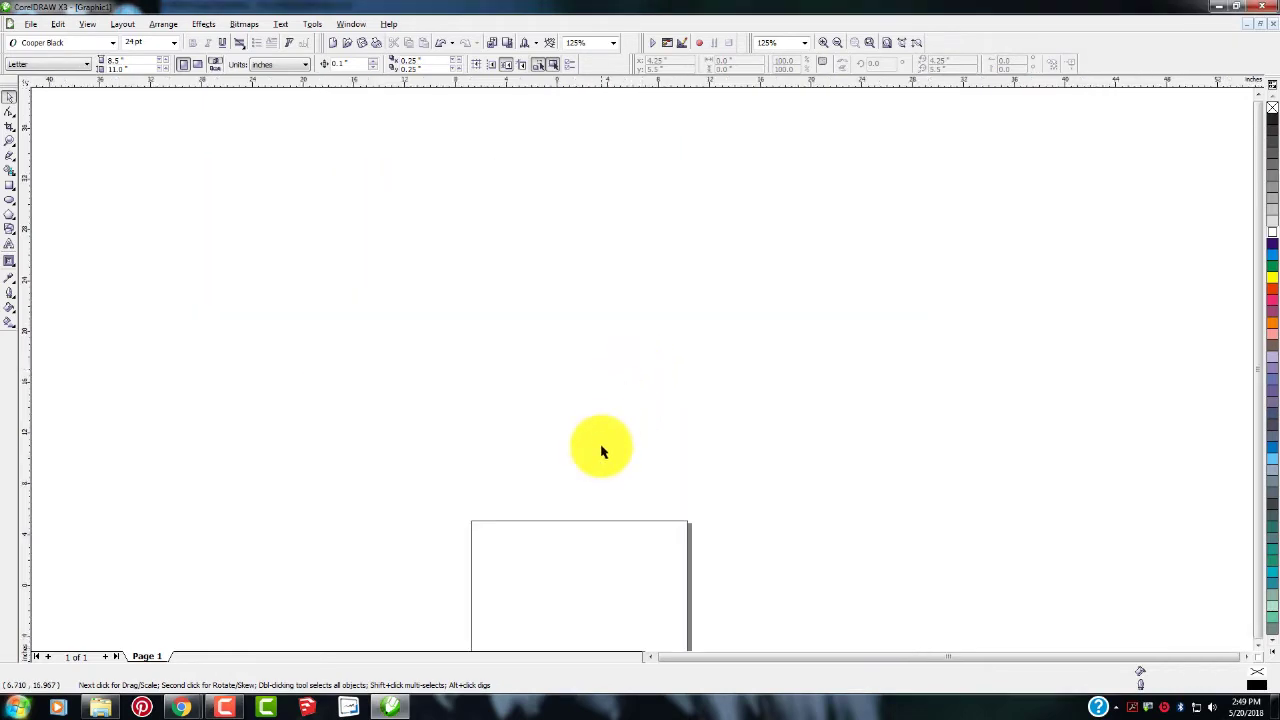
Step: Move the JESUS CHRIST keychain photo onto the page beneath the PROUD TO BE CHRISTIAN graphic
{"action": "scroll", "coordinate": [601, 452], "scroll_direction": "down", "scroll_amount": 4}
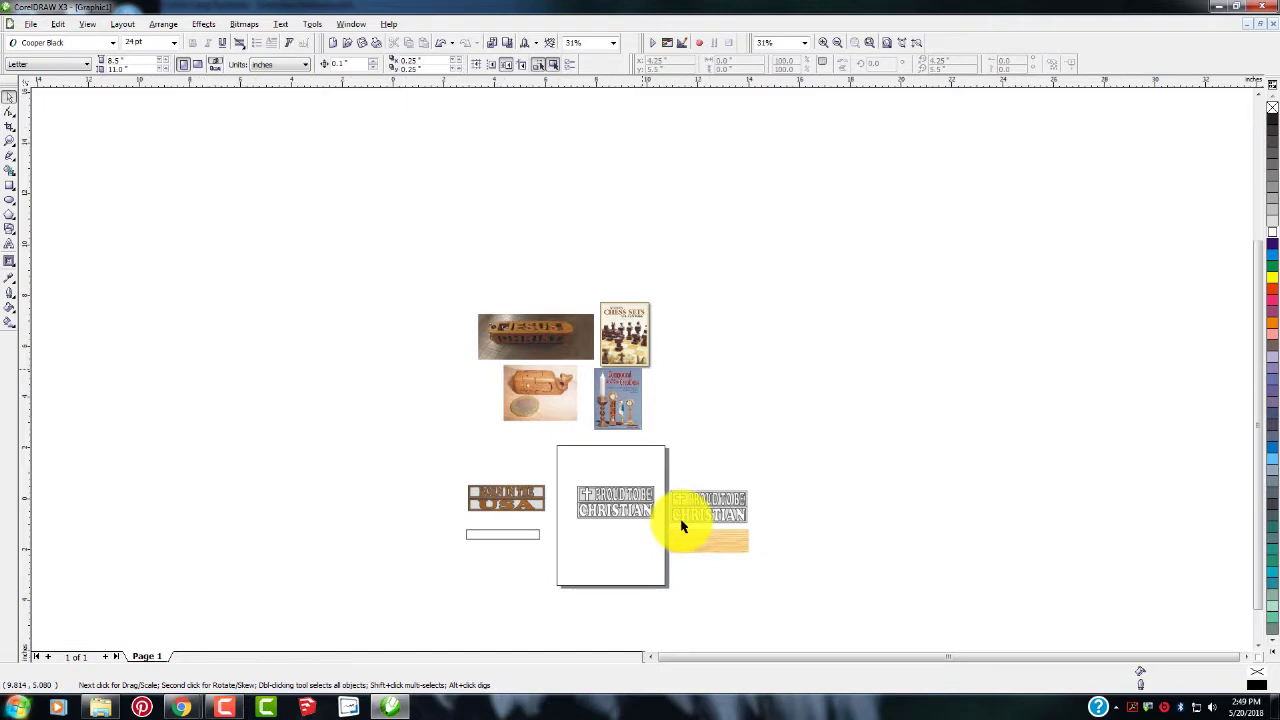
{"action": "scroll", "coordinate": [680, 523], "scroll_direction": "up", "scroll_amount": 2}
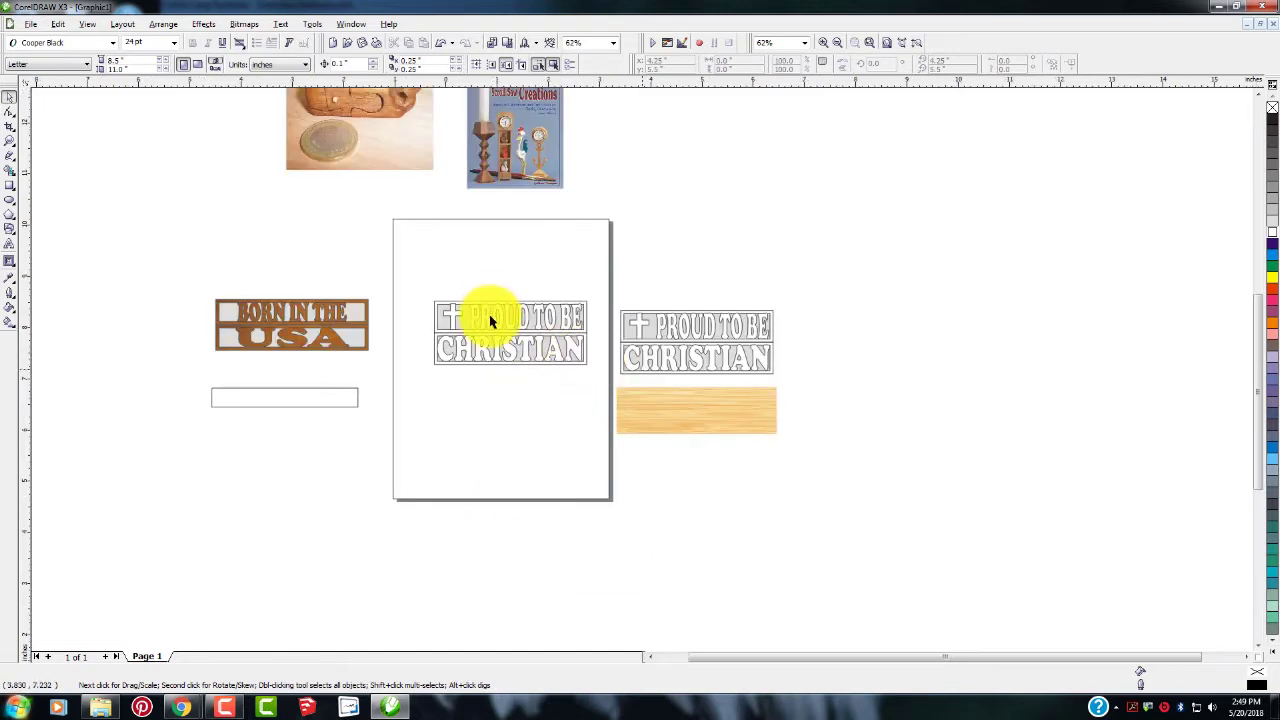
{"action": "scroll", "coordinate": [490, 320], "scroll_direction": "up", "scroll_amount": 2}
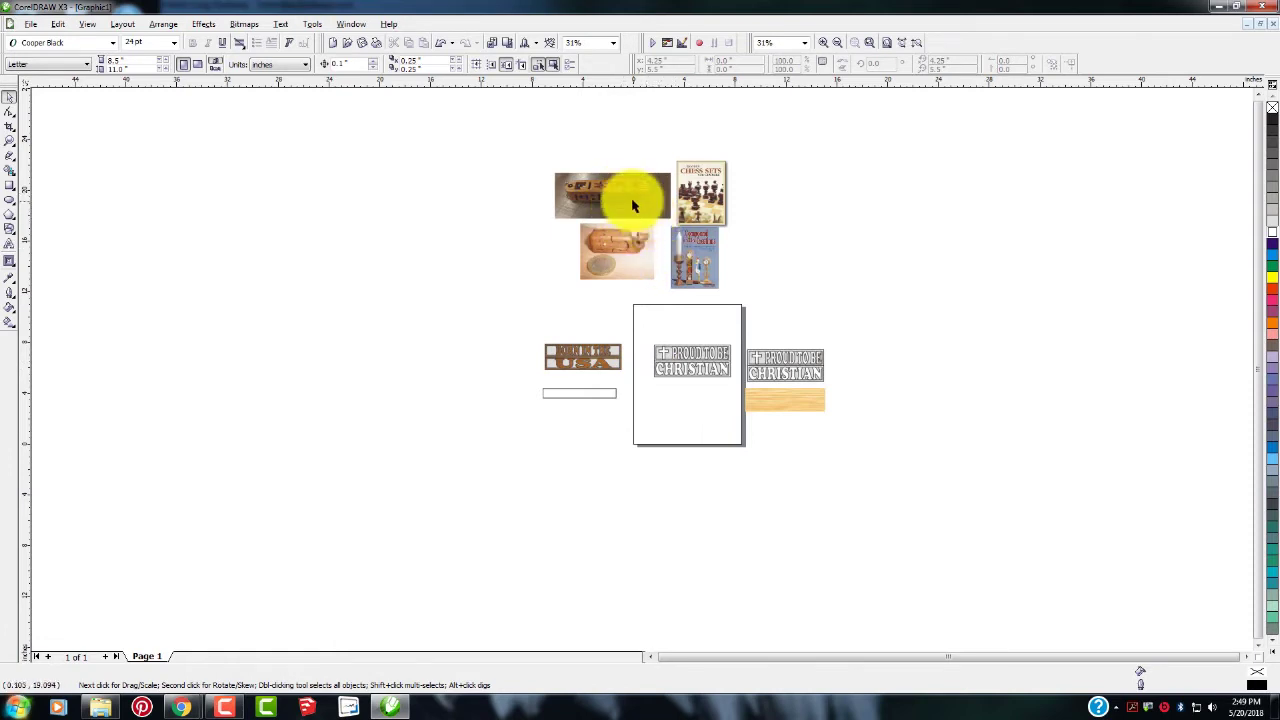
{"action": "left_click_drag", "start_coordinate": [630, 203], "coordinate": [697, 406]}
{"action": "scroll", "coordinate": [697, 406], "scroll_direction": "up", "scroll_amount": 1}
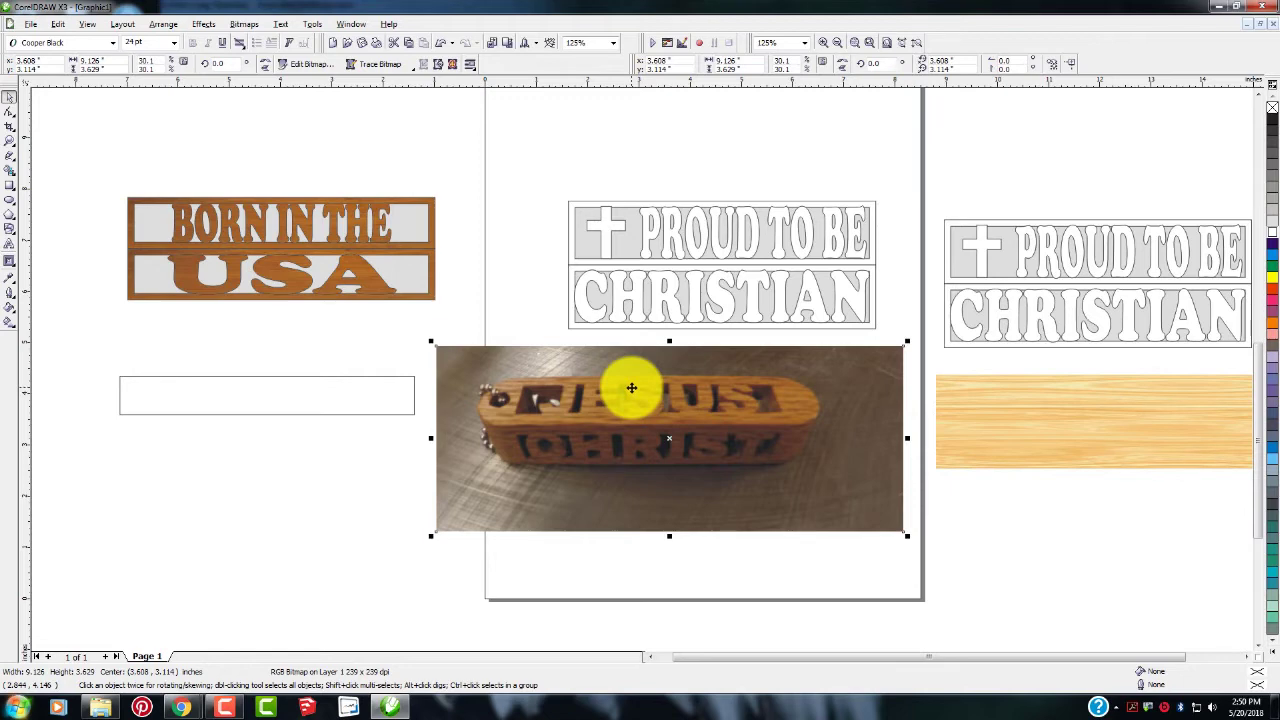
Step: Move the whole PROUD TO BE CHRISTIAN graphic off the page to the right
{"action": "left_click", "coordinate": [666, 294]}
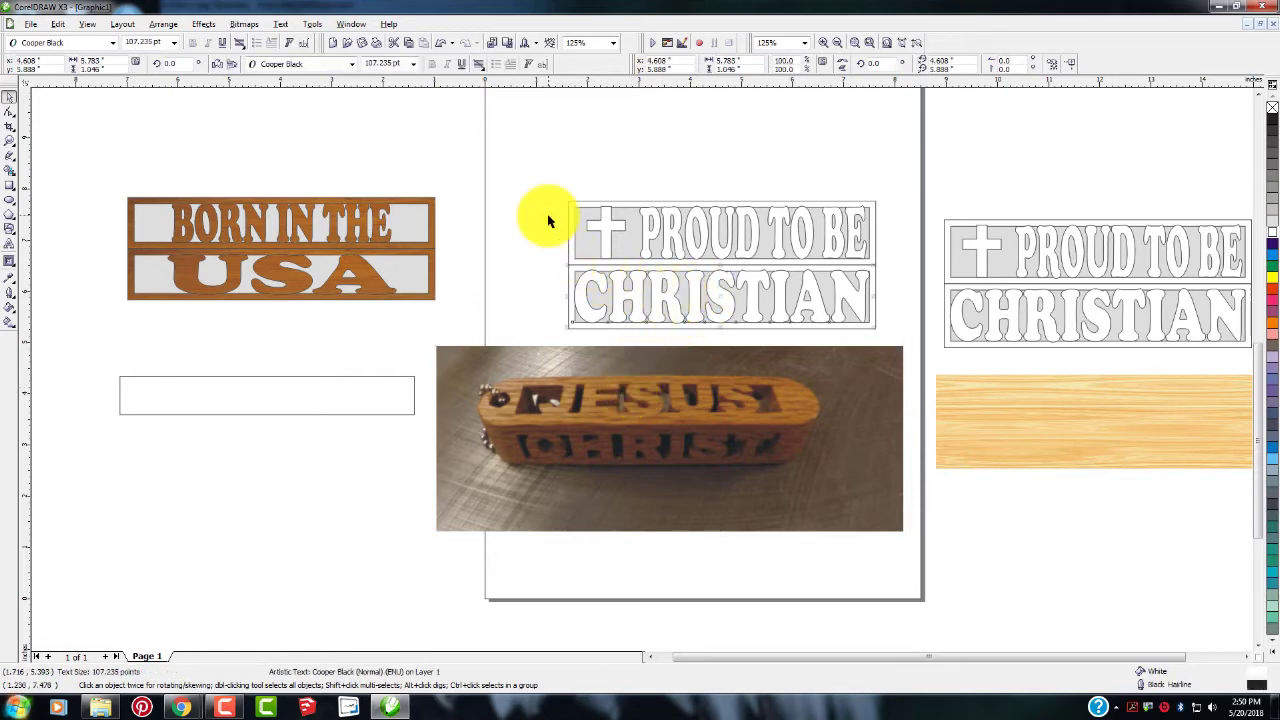
{"action": "left_click_drag", "start_coordinate": [527, 181], "coordinate": [881, 341]}
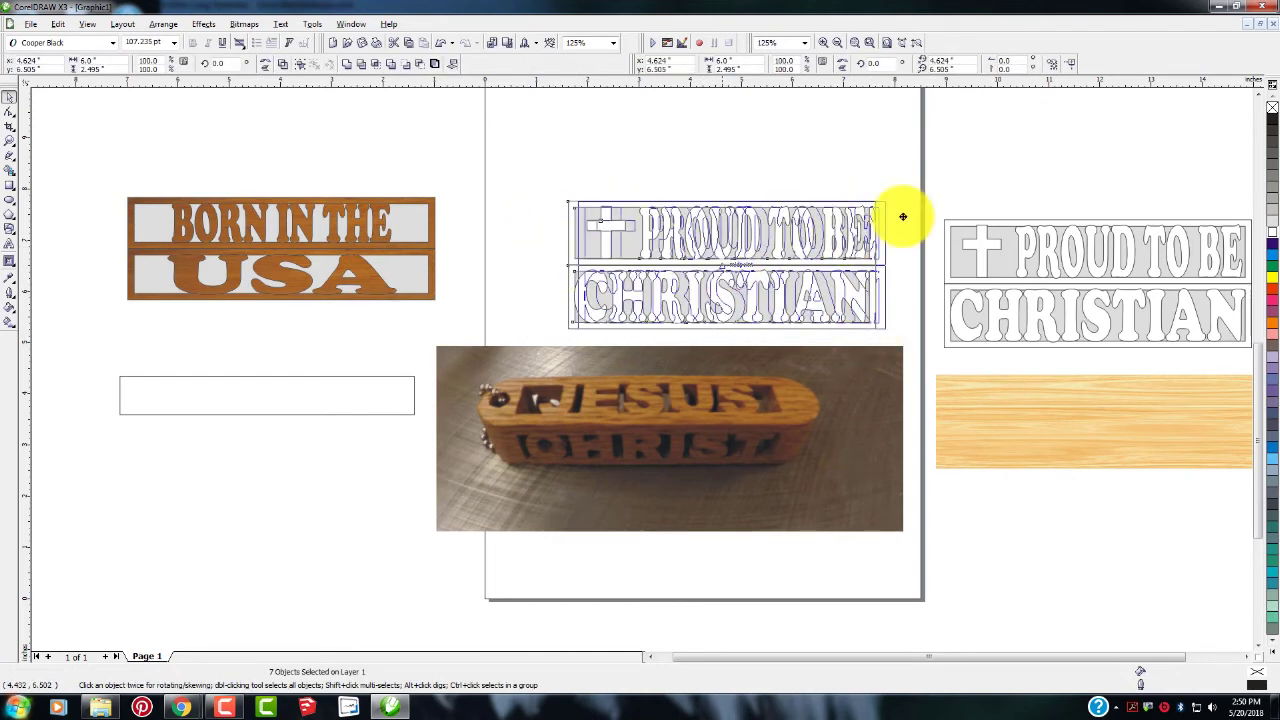
{"action": "left_click_drag", "start_coordinate": [902, 216], "coordinate": [1070, 140]}
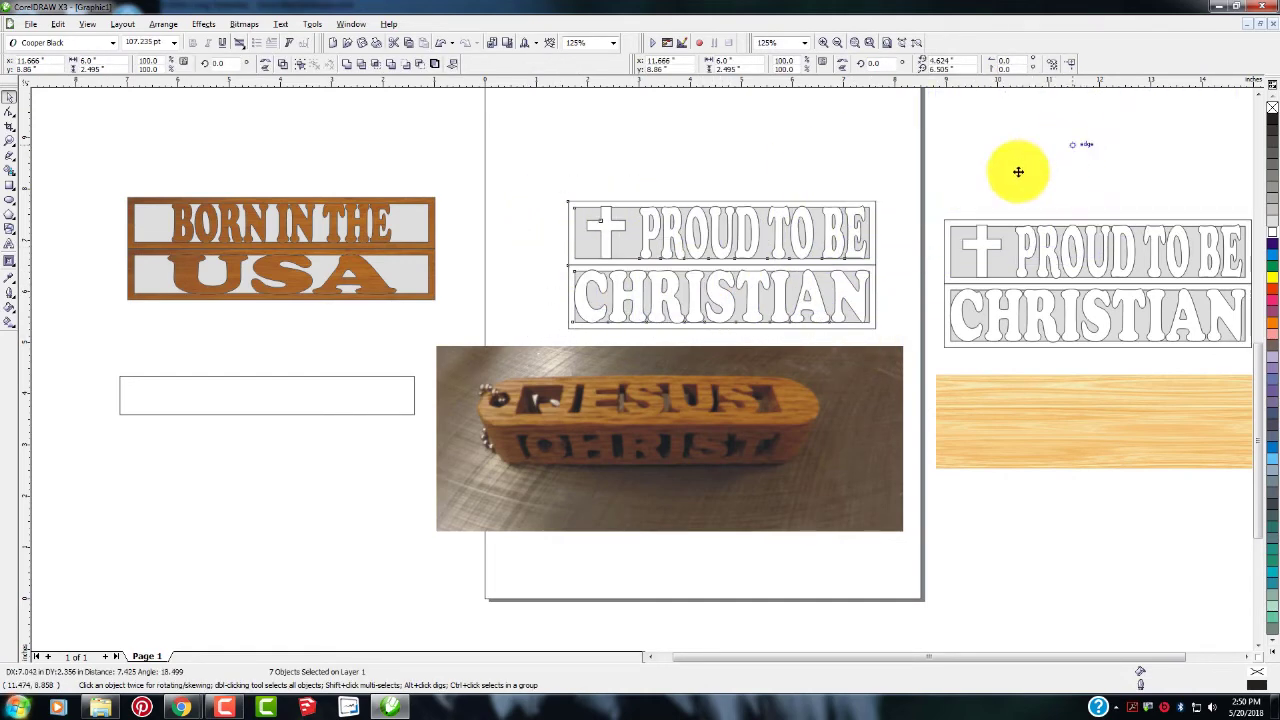
Step: Delete the BORN IN THE USA sign and the empty rectangle
{"action": "left_click", "coordinate": [305, 281]}
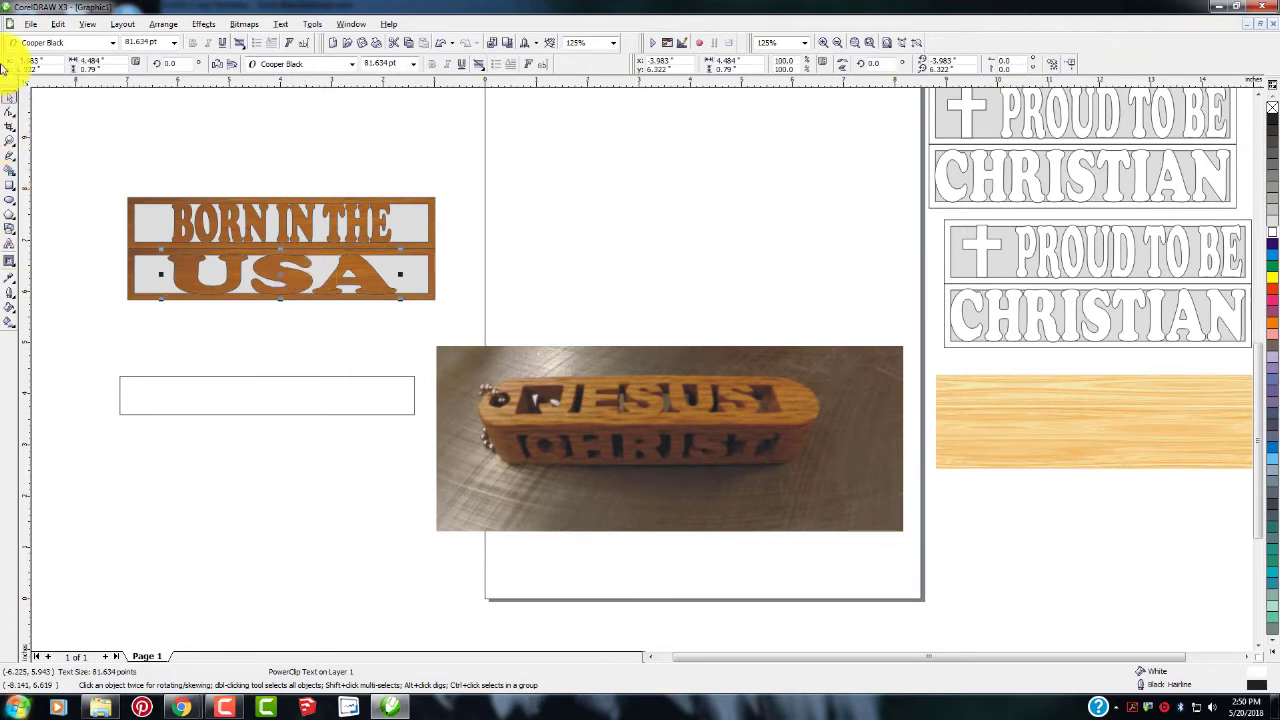
{"action": "left_click_drag", "start_coordinate": [87, 142], "coordinate": [457, 328]}
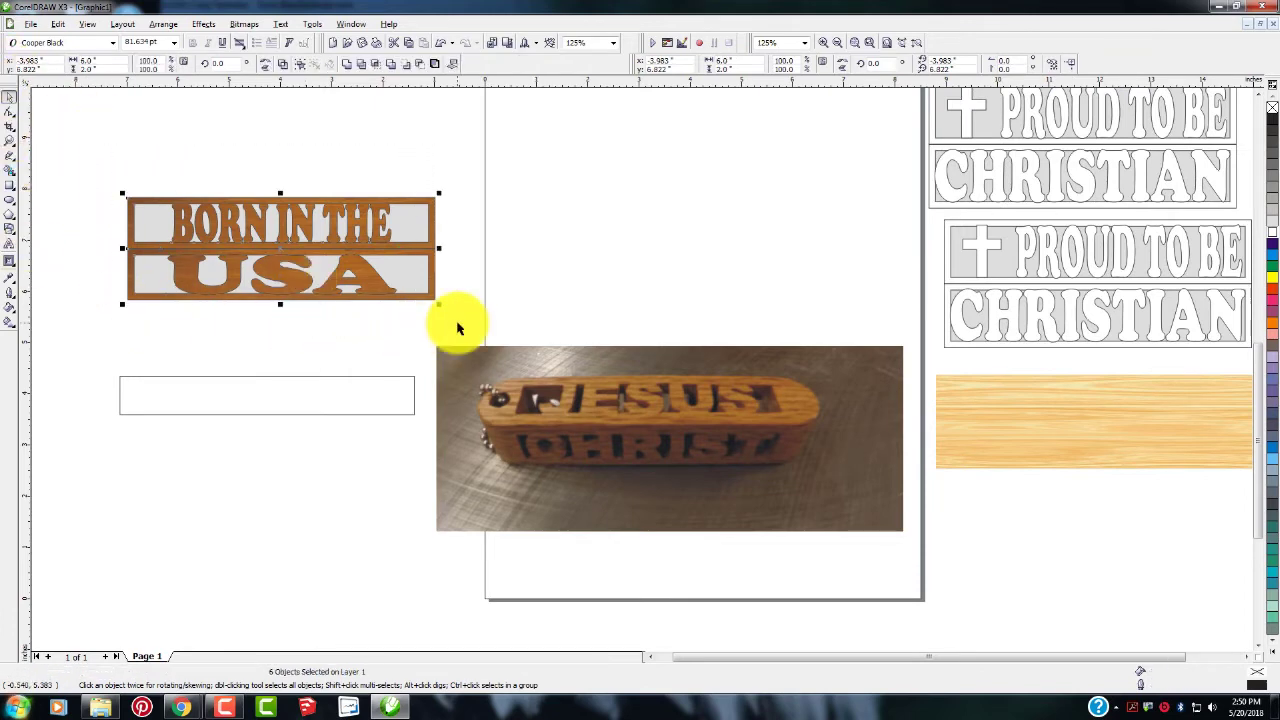
{"action": "key", "text": "Delete"}
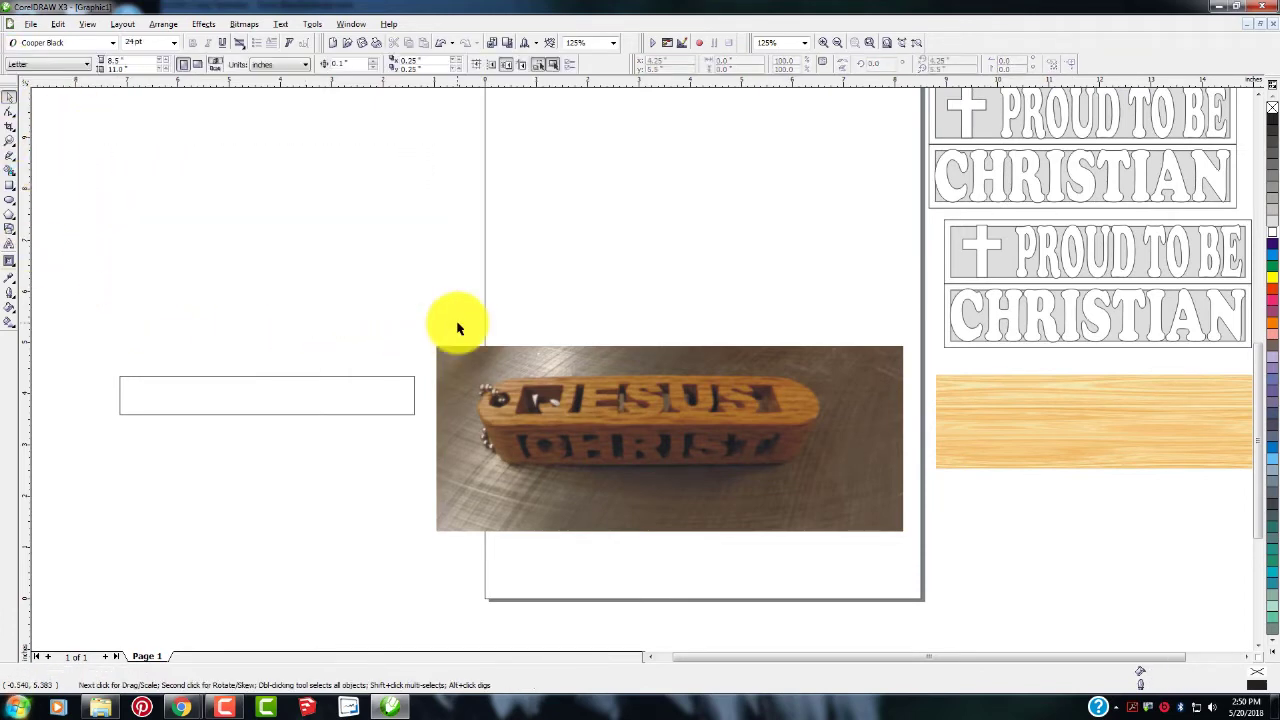
{"action": "left_click", "coordinate": [198, 378]}
{"action": "key", "text": "Delete"}
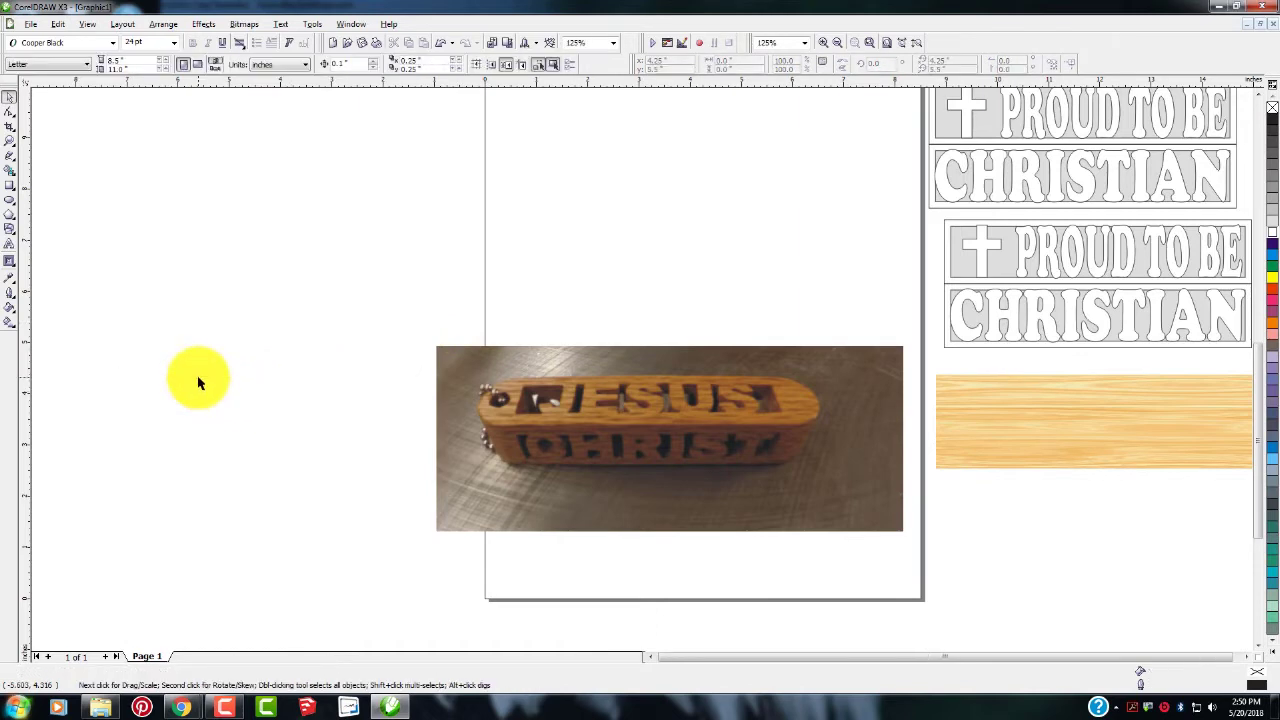
Step: Move the keychain photo up off the page
{"action": "left_click", "coordinate": [690, 490]}
{"action": "left_click", "coordinate": [642, 371]}
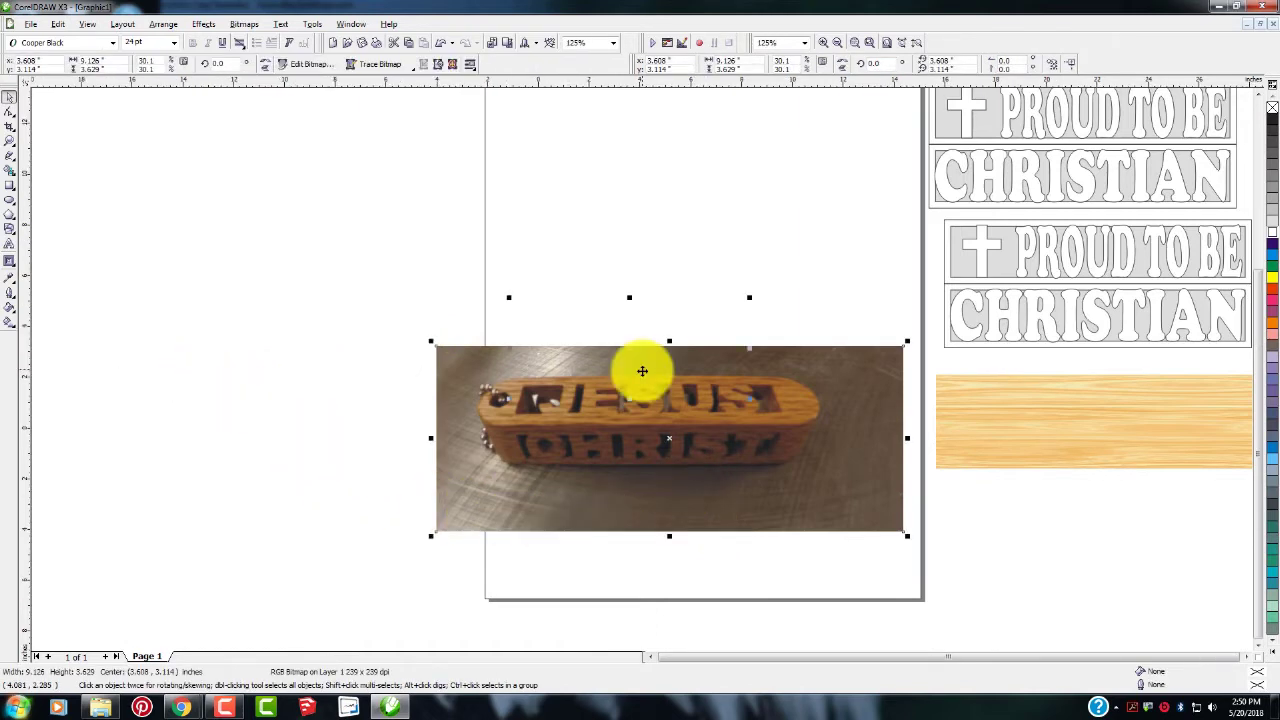
{"action": "scroll", "coordinate": [642, 371], "scroll_direction": "down", "scroll_amount": 4}
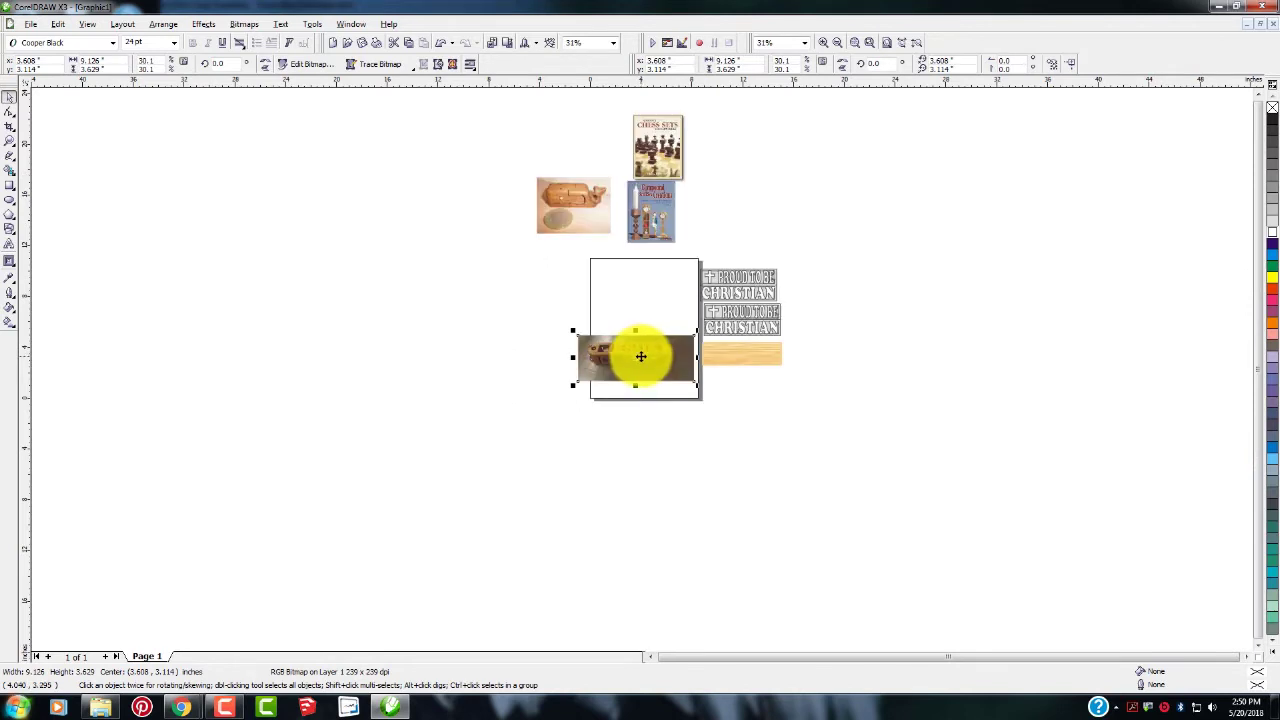
{"action": "left_click_drag", "start_coordinate": [641, 356], "coordinate": [570, 154]}
{"action": "scroll", "coordinate": [646, 371], "scroll_direction": "up", "scroll_amount": 2}
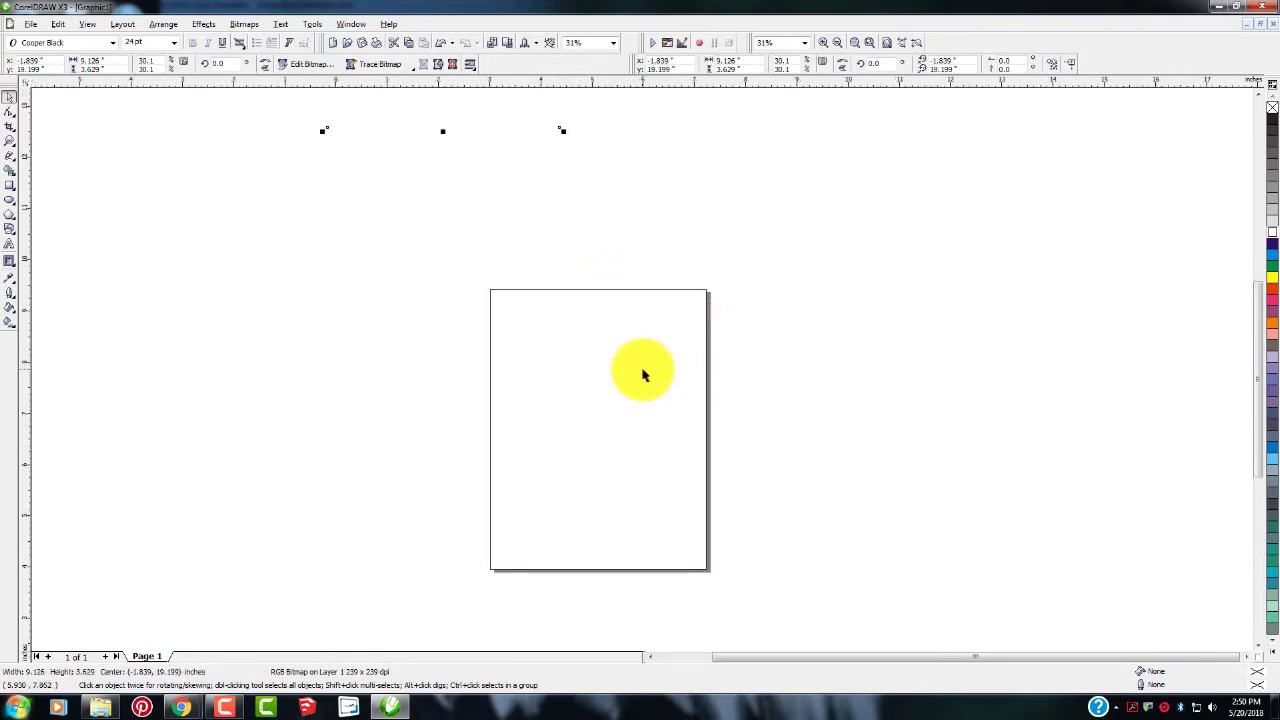
{"action": "scroll", "coordinate": [606, 375], "scroll_direction": "up", "scroll_amount": 2}
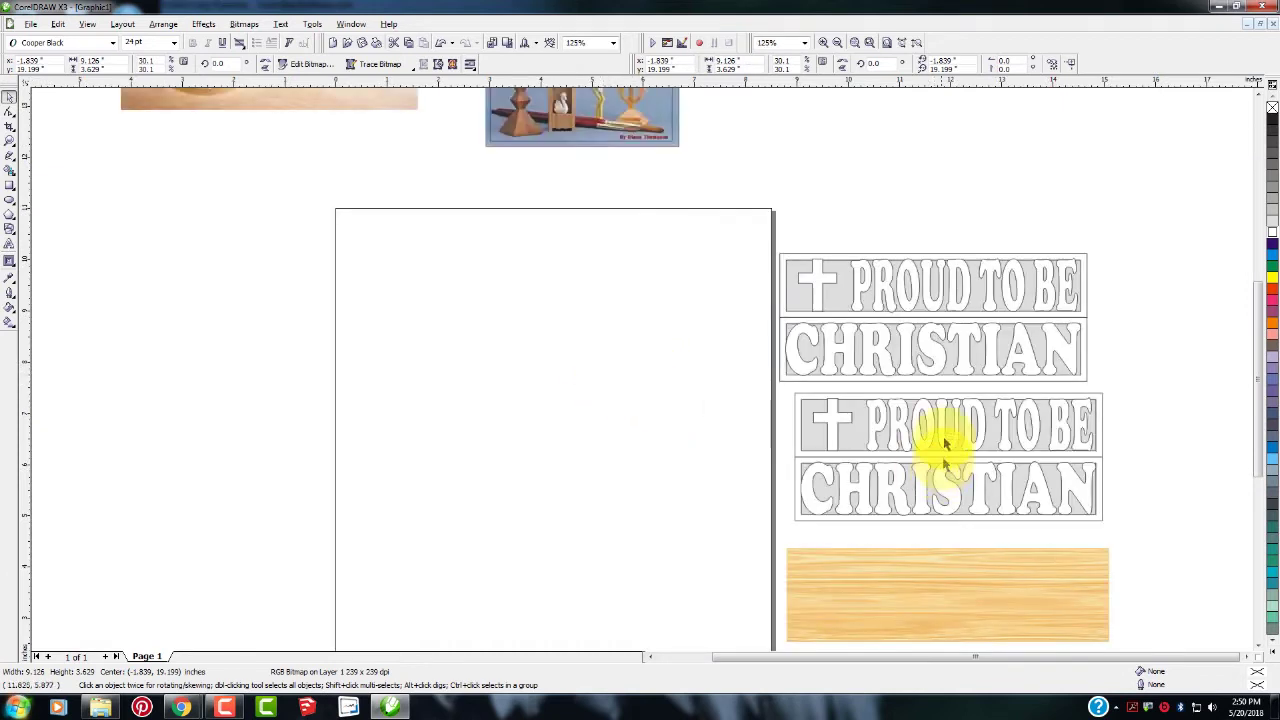
Step: Delete the duplicate upper PROUD TO BE CHRISTIAN graphic, keeping the remaining one
{"action": "left_click", "coordinate": [886, 340]}
{"action": "left_click_drag", "start_coordinate": [728, 238], "coordinate": [1098, 387]}
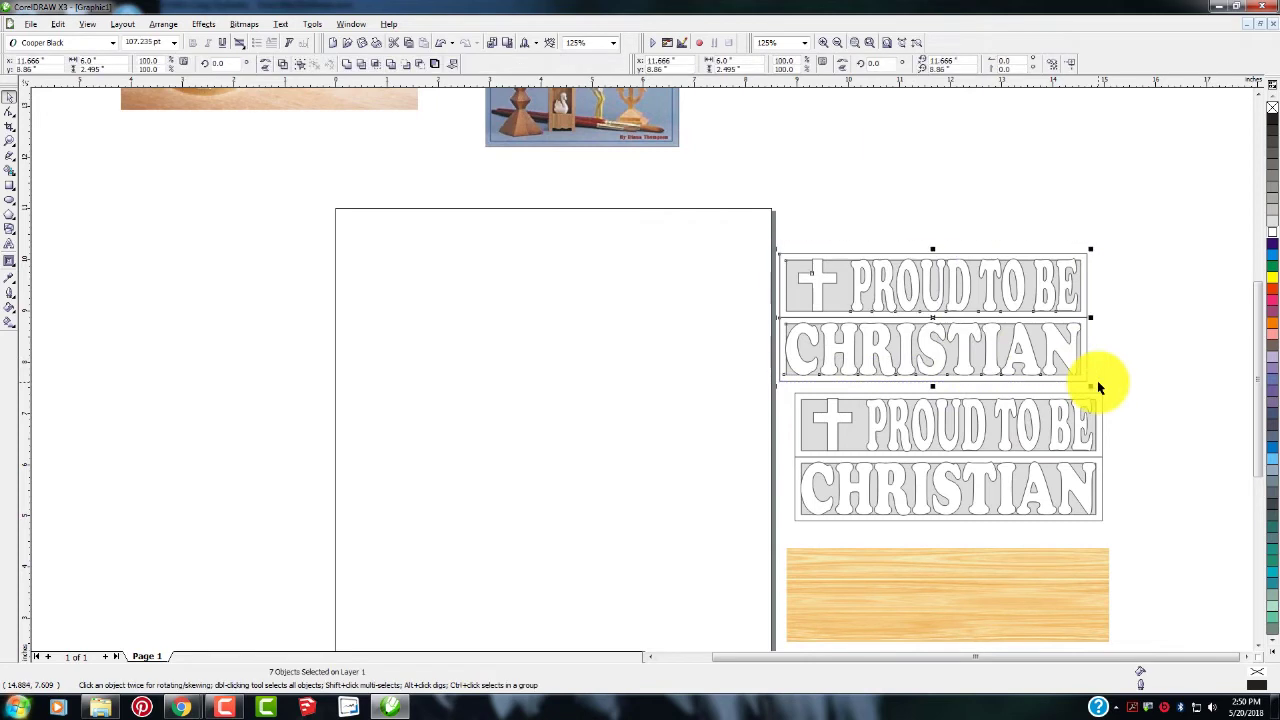
{"action": "key", "text": "Delete"}
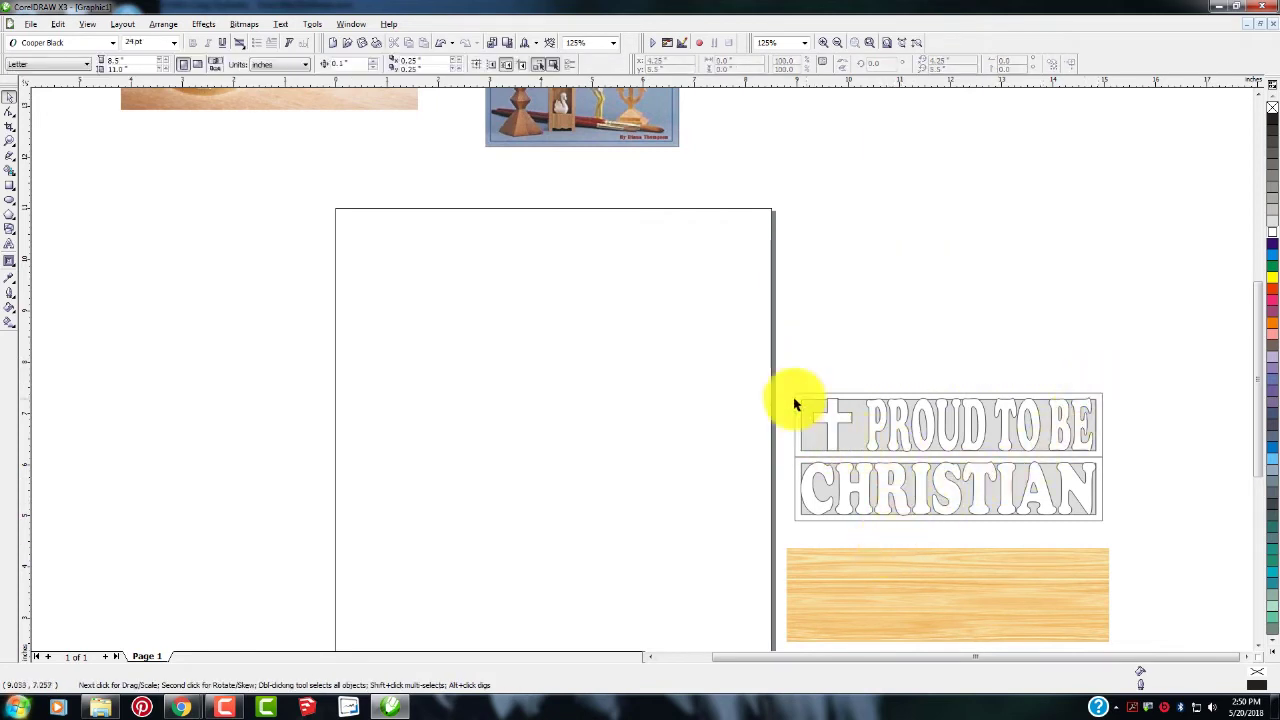
{"action": "left_click_drag", "start_coordinate": [767, 381], "coordinate": [1131, 533]}
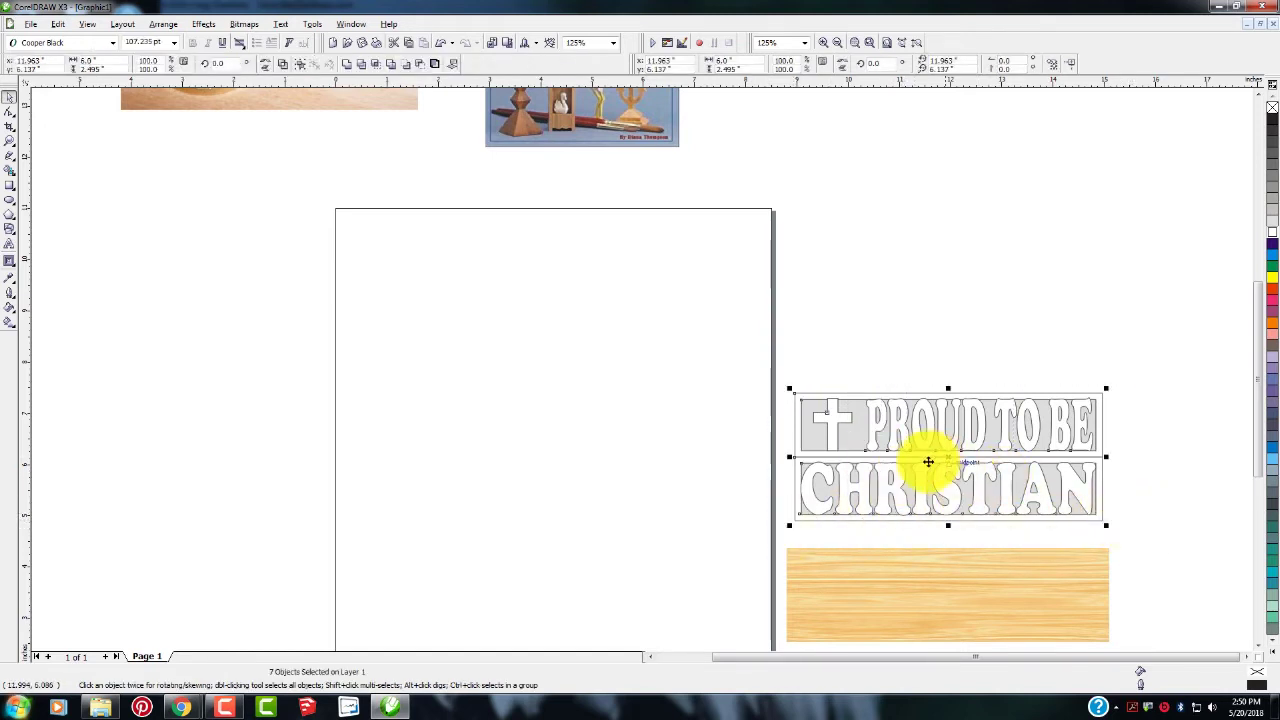
{"action": "left_click", "coordinate": [437, 485]}
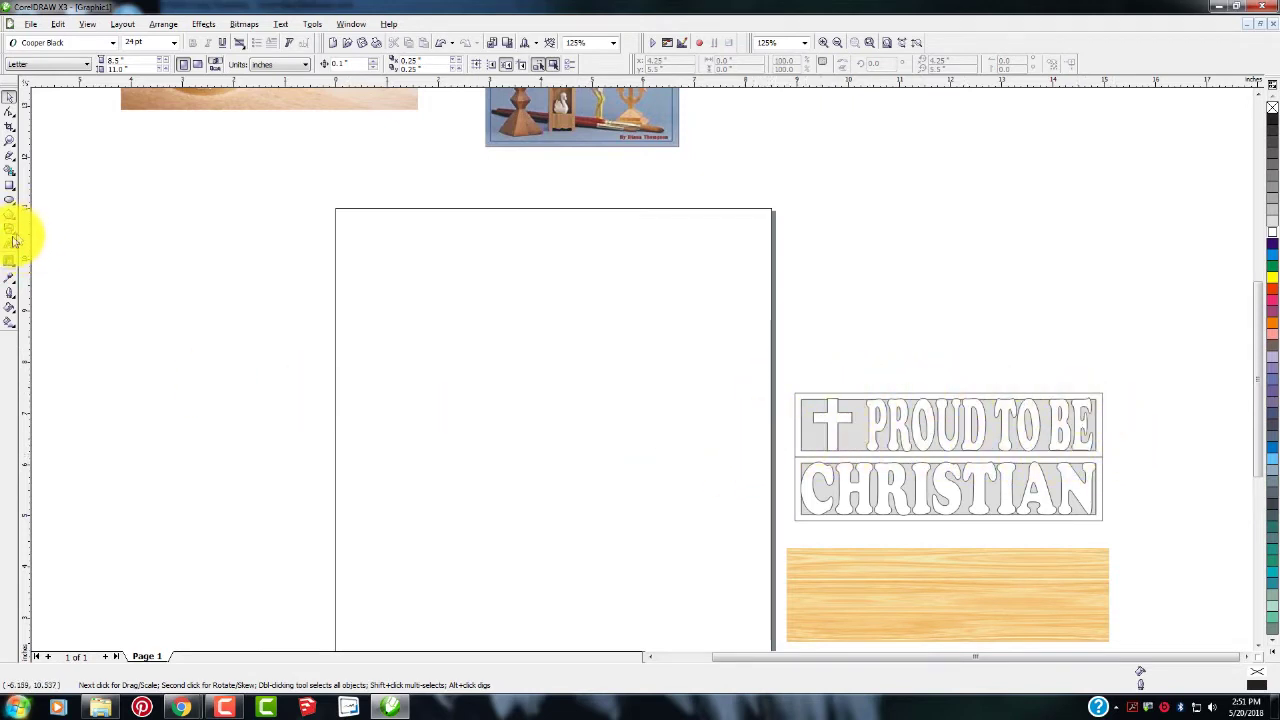
Step: Draw a rectangle near the page centre and size it to 6 by 1.25 inches
{"action": "left_click", "coordinate": [9, 186]}
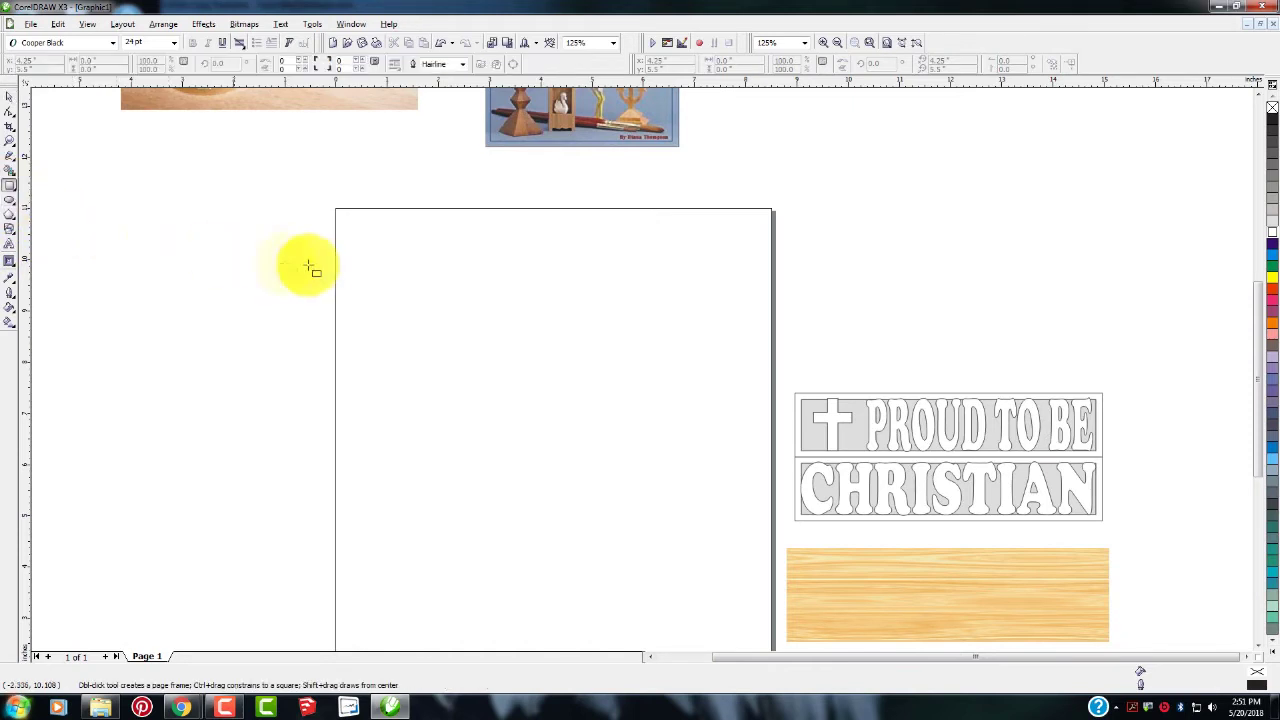
{"action": "mouse_move", "coordinate": [483, 316]}
{"action": "left_mouse_down"}
{"action": "mouse_move", "coordinate": [546, 354]}
{"action": "mouse_move", "coordinate": [710, 387]}
{"action": "left_mouse_up"}
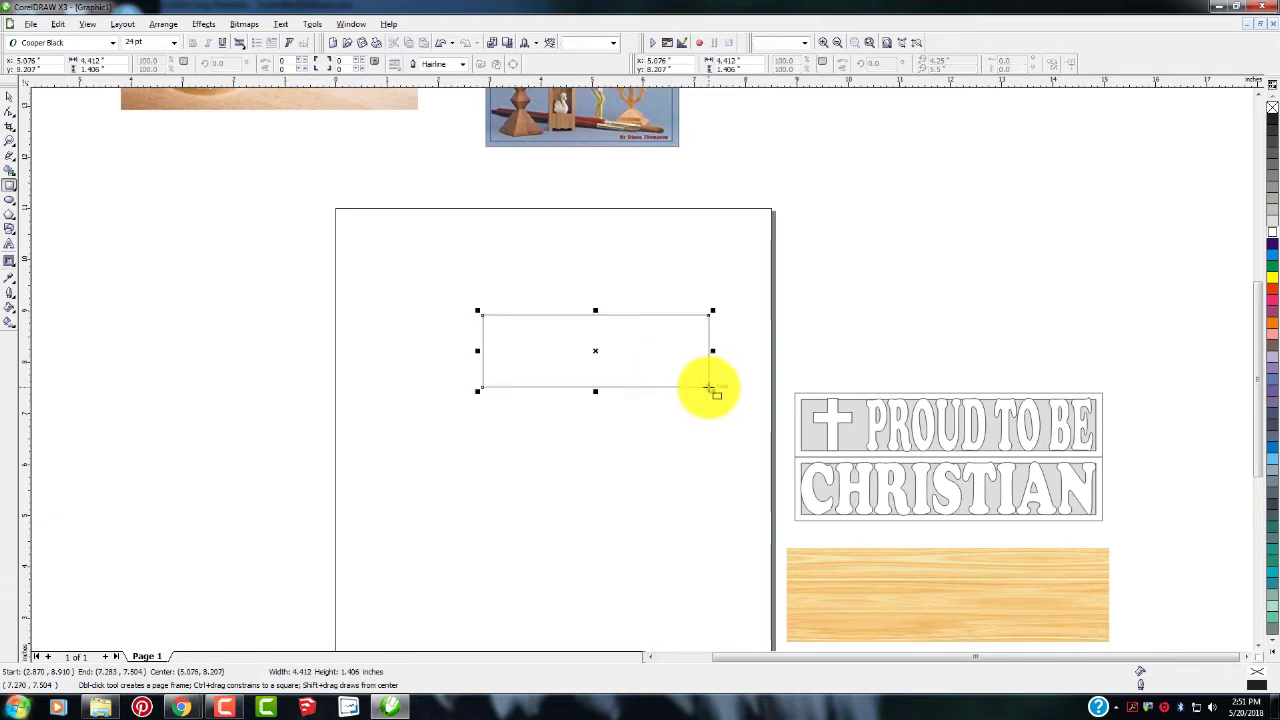
{"action": "left_click", "coordinate": [11, 100]}
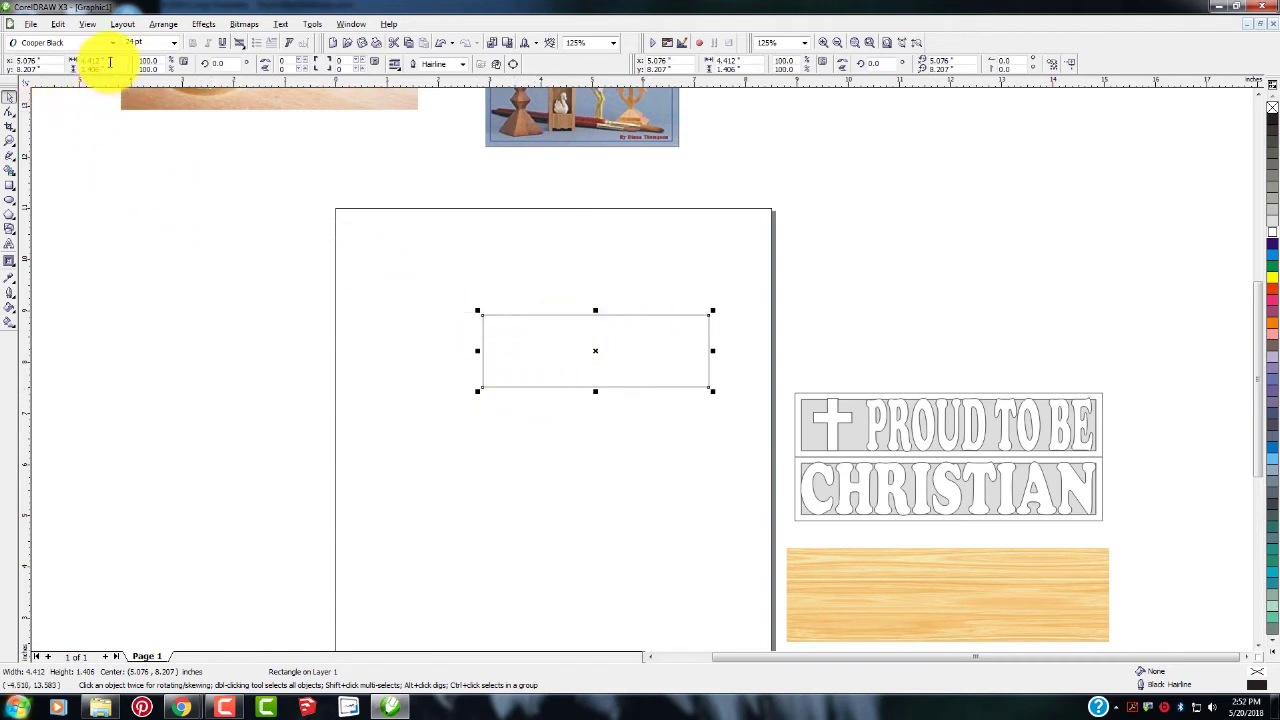
{"action": "left_click_drag", "start_coordinate": [110, 62], "coordinate": [15, 62]}
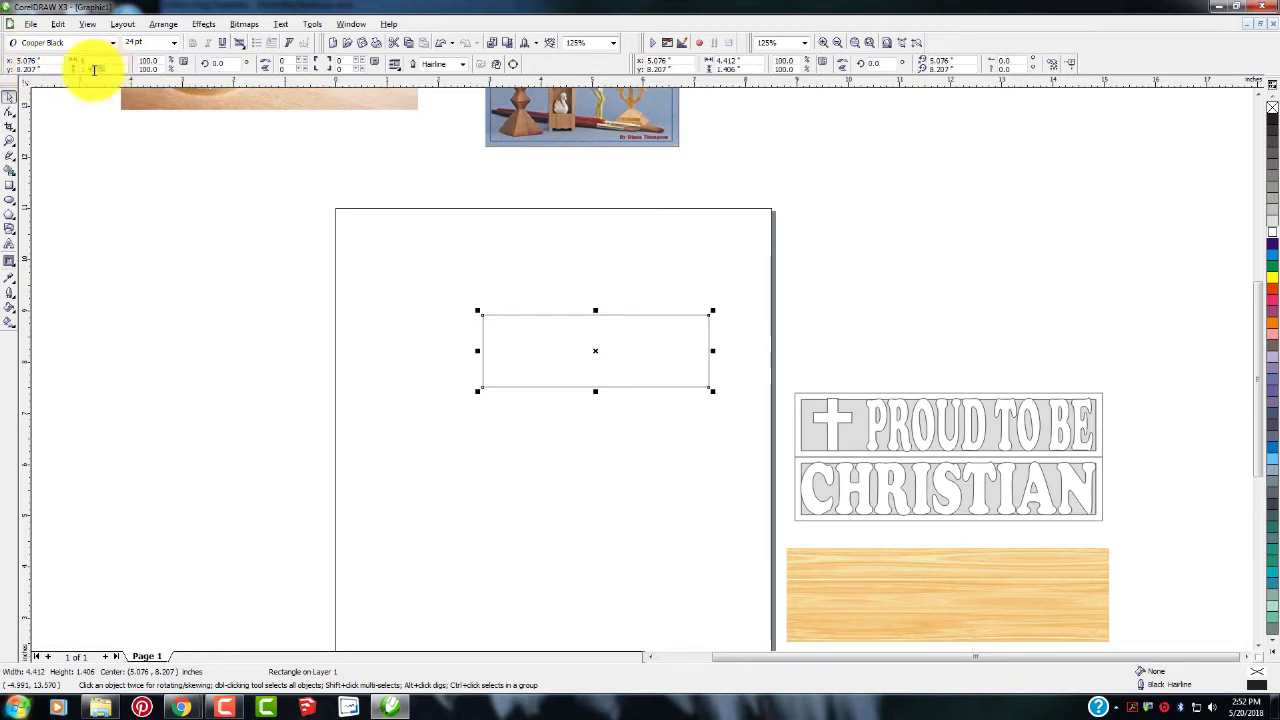
{"action": "left_click_drag", "start_coordinate": [108, 68], "coordinate": [63, 72]}
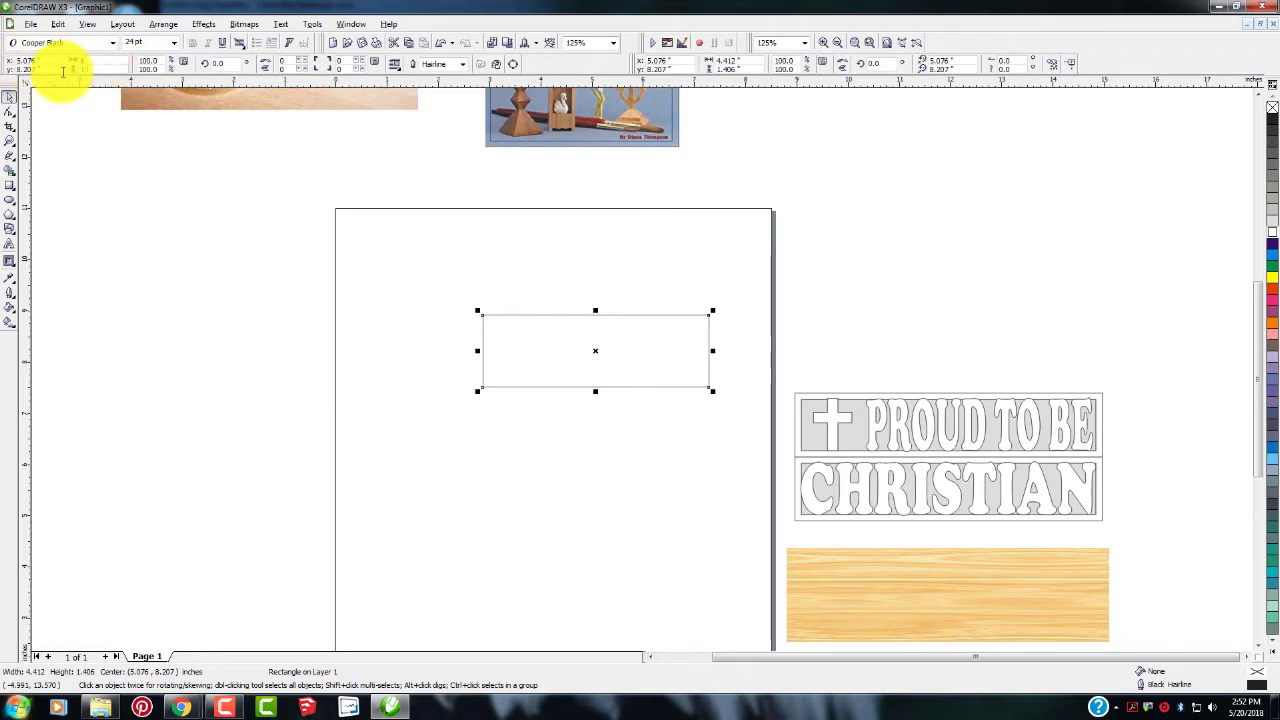
{"action": "left_click", "coordinate": [410, 427]}
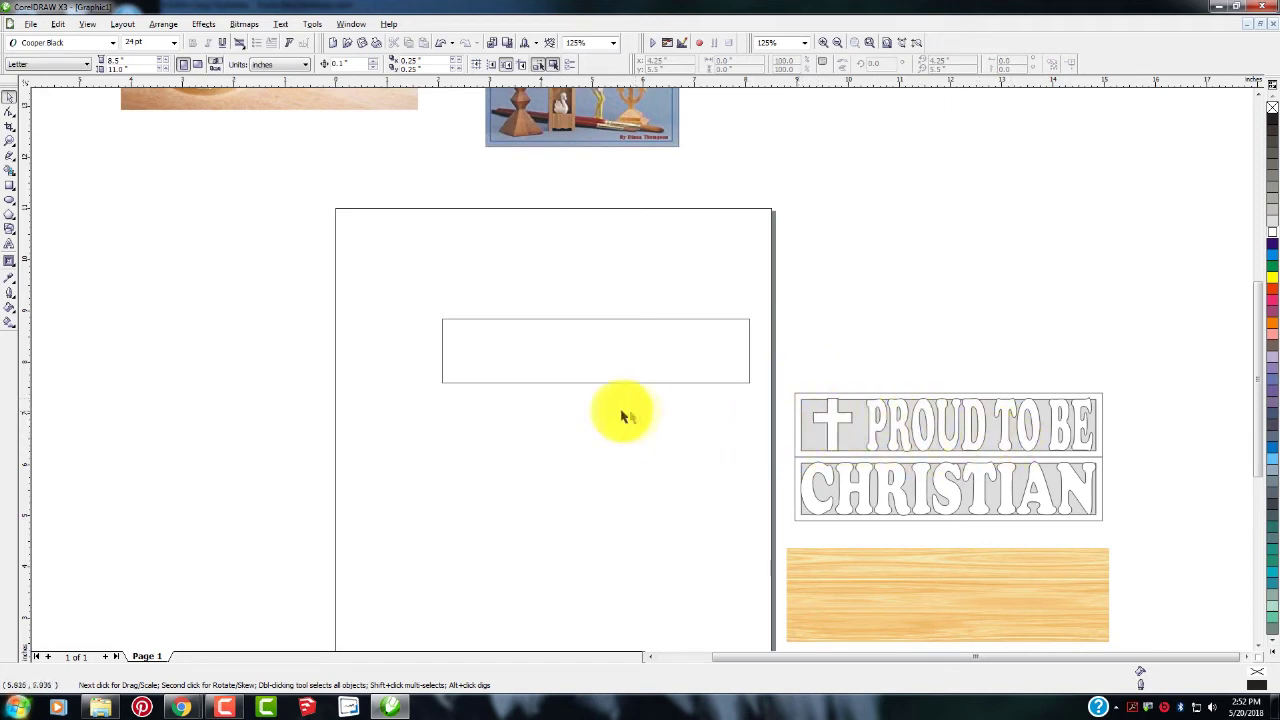
Step: Give the rectangle a 1-step inside contour offset 0.125 inch
{"action": "left_click", "coordinate": [496, 384]}
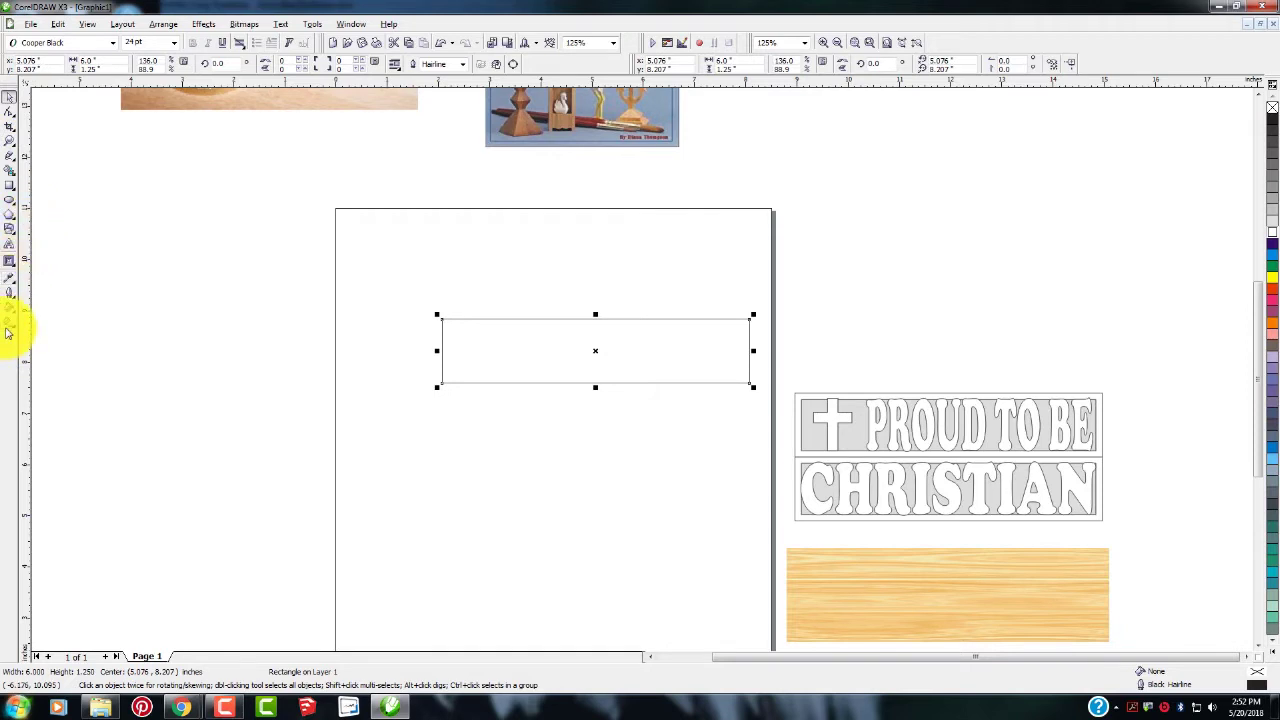
{"action": "left_click", "coordinate": [14, 268]}
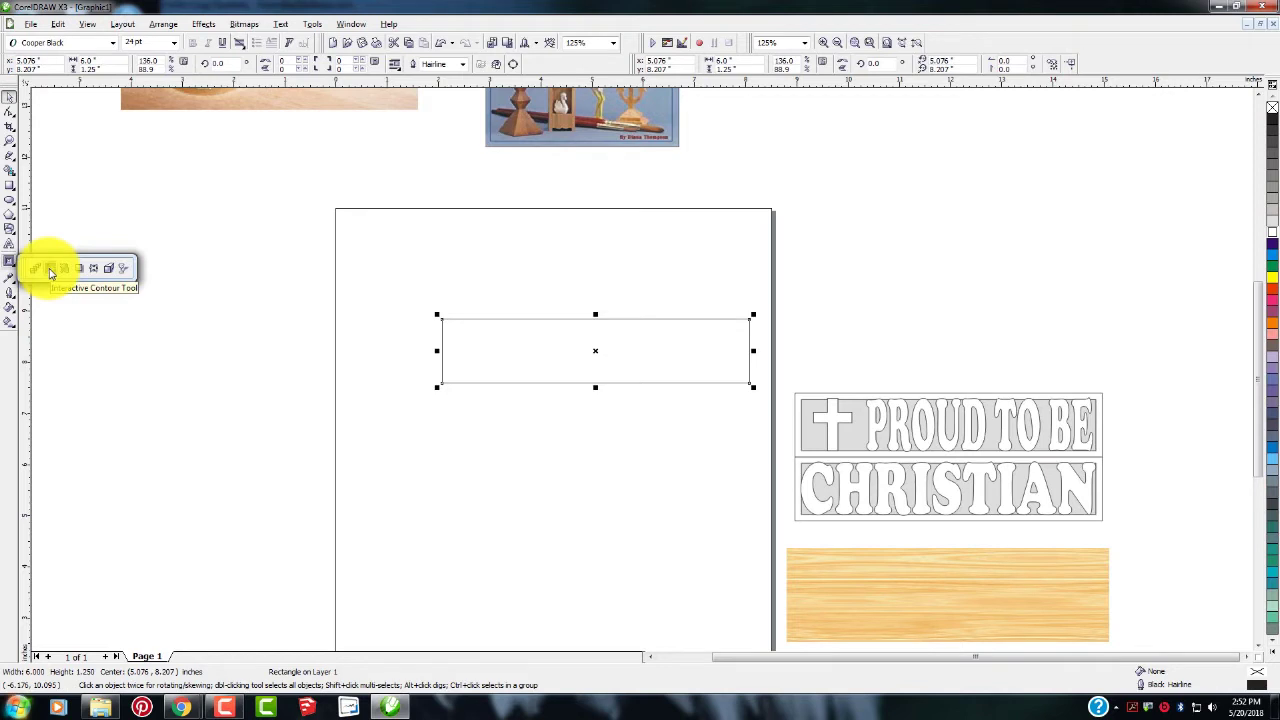
{"action": "left_click", "coordinate": [50, 270]}
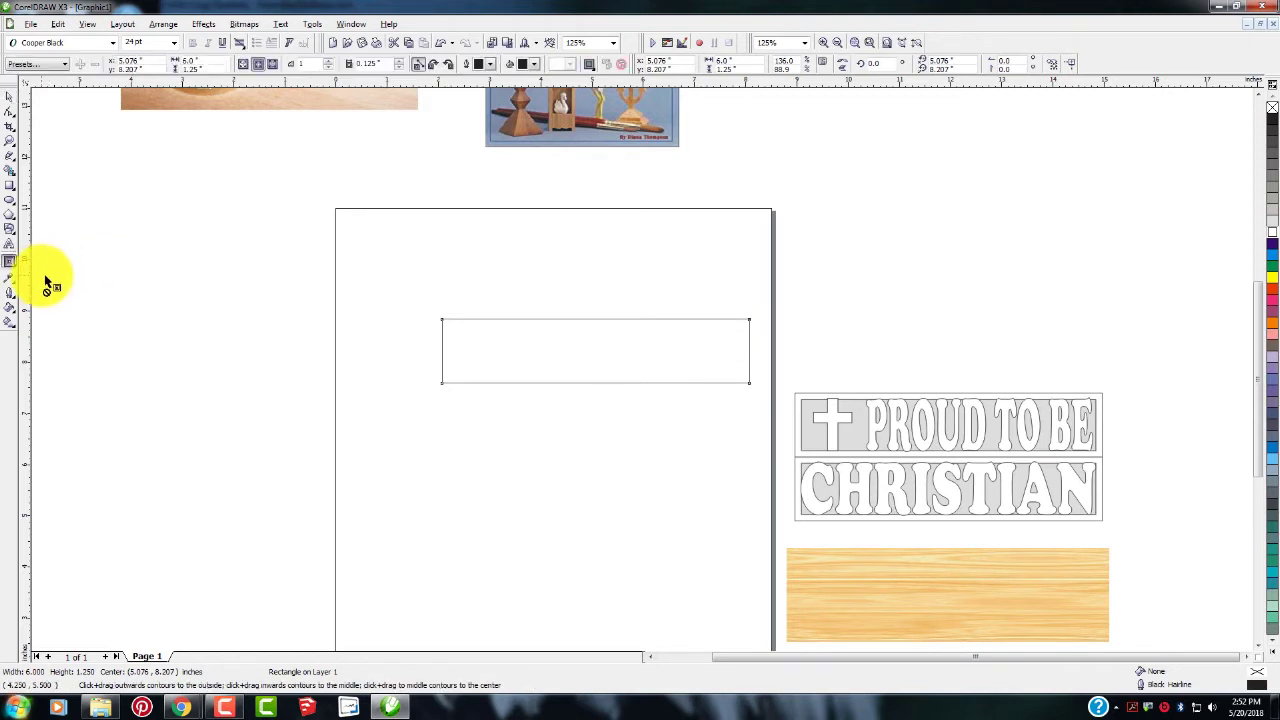
{"action": "left_click", "coordinate": [257, 66]}
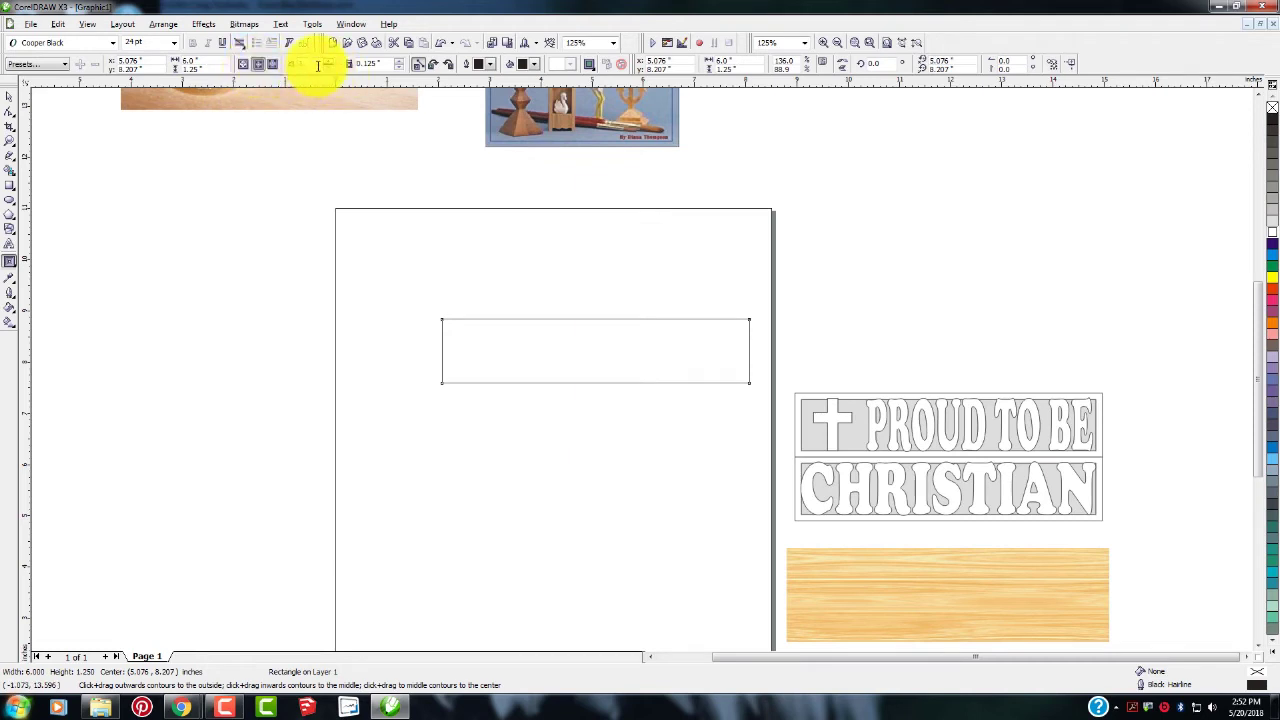
{"action": "left_click", "coordinate": [378, 63]}
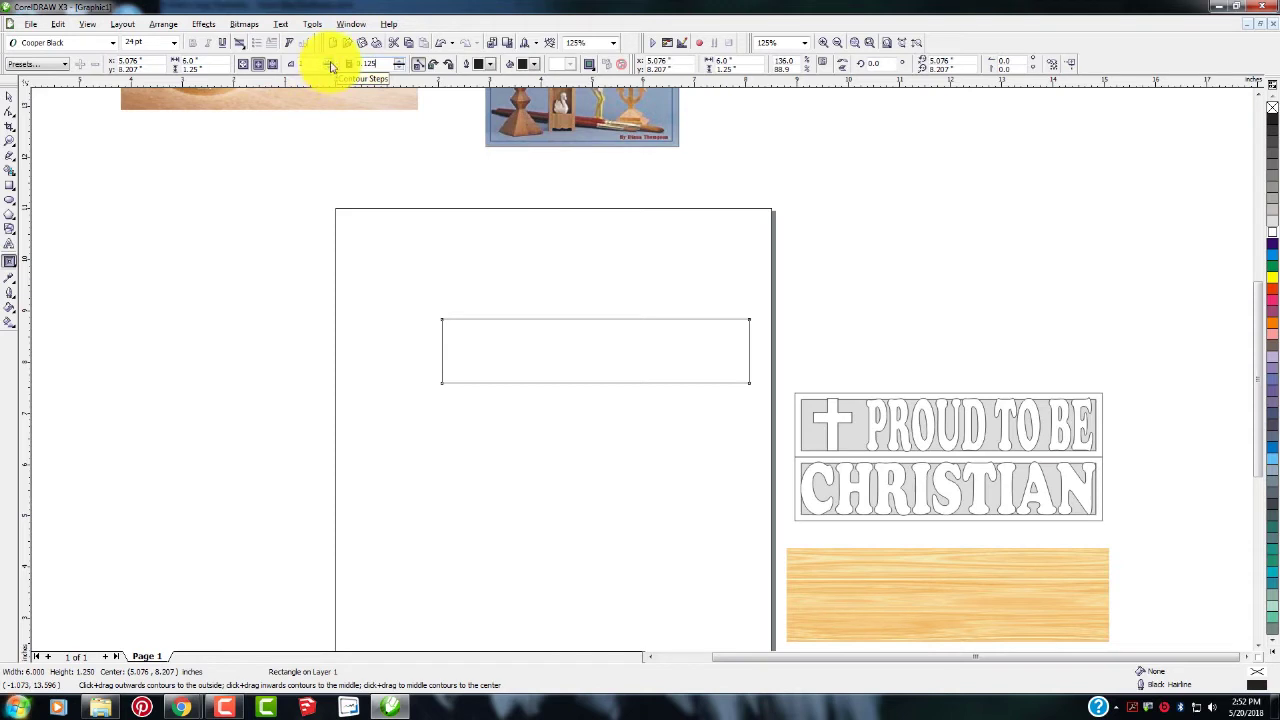
{"action": "left_click", "coordinate": [332, 65]}
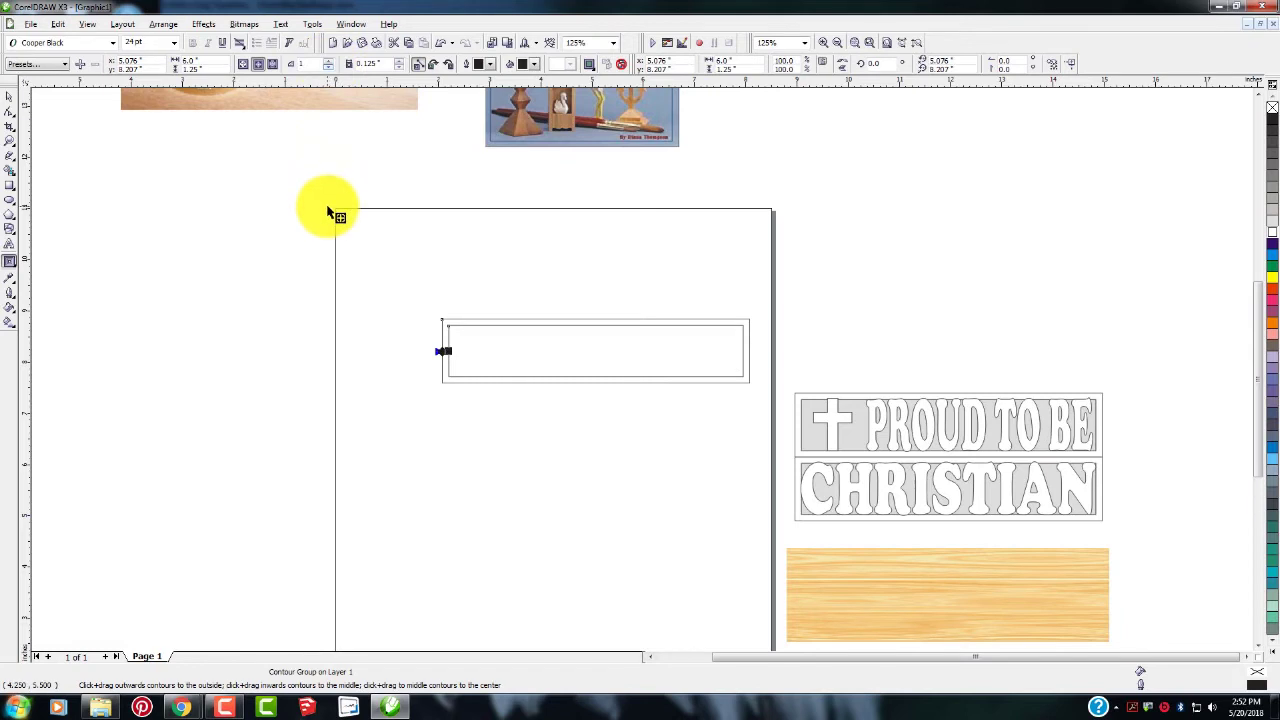
{"action": "left_click", "coordinate": [327, 255]}
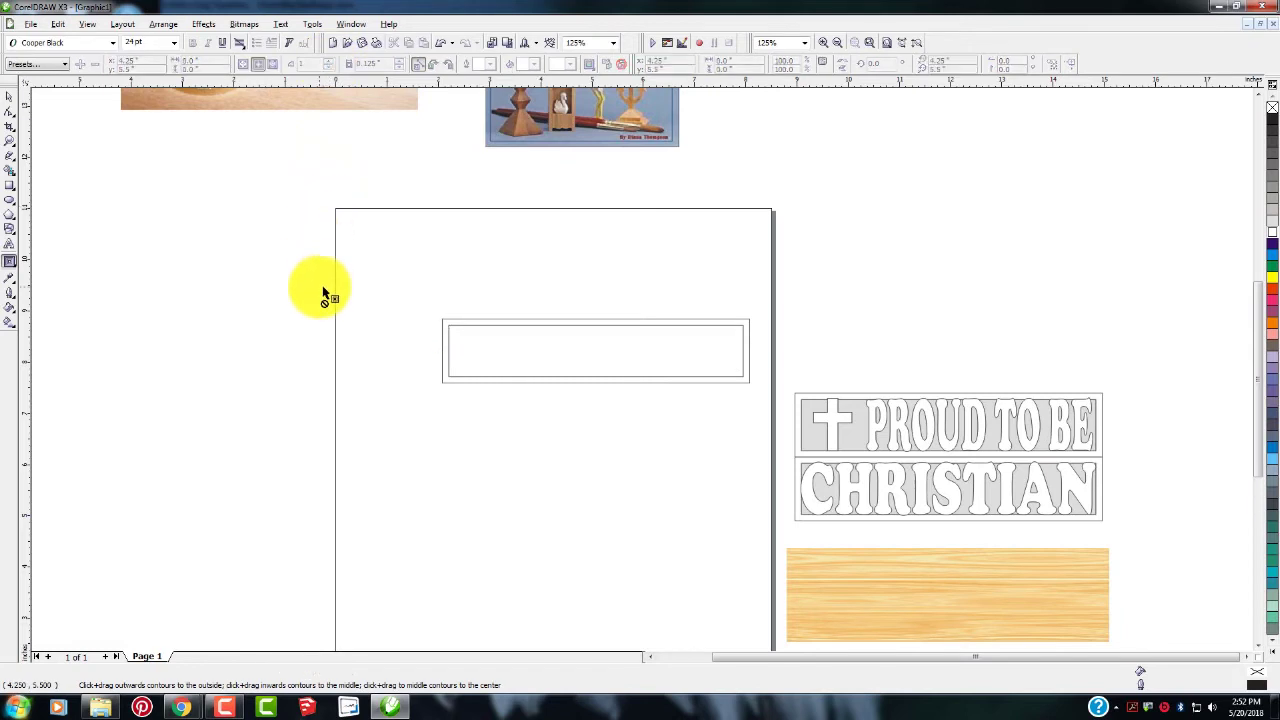
Step: Open the Insert Symbol Character docker from the Text menu
{"action": "left_click", "coordinate": [203, 24]}
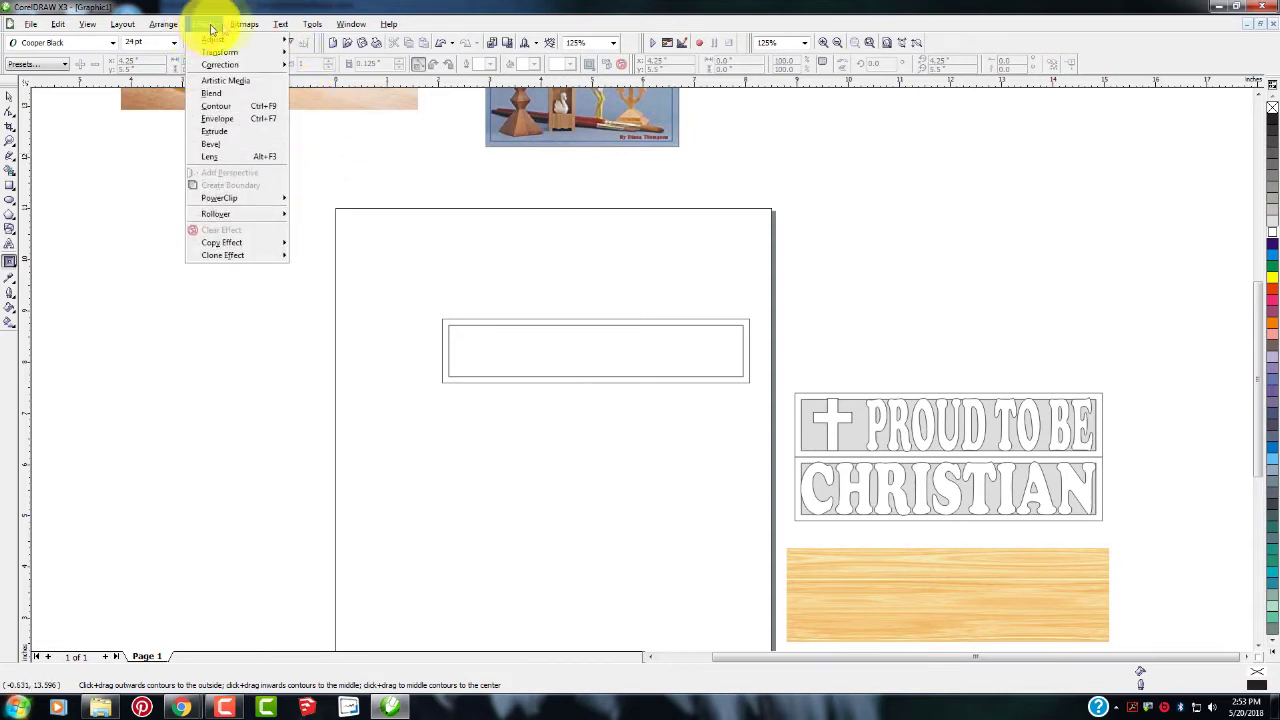
{"action": "mouse_move", "coordinate": [241, 28]}
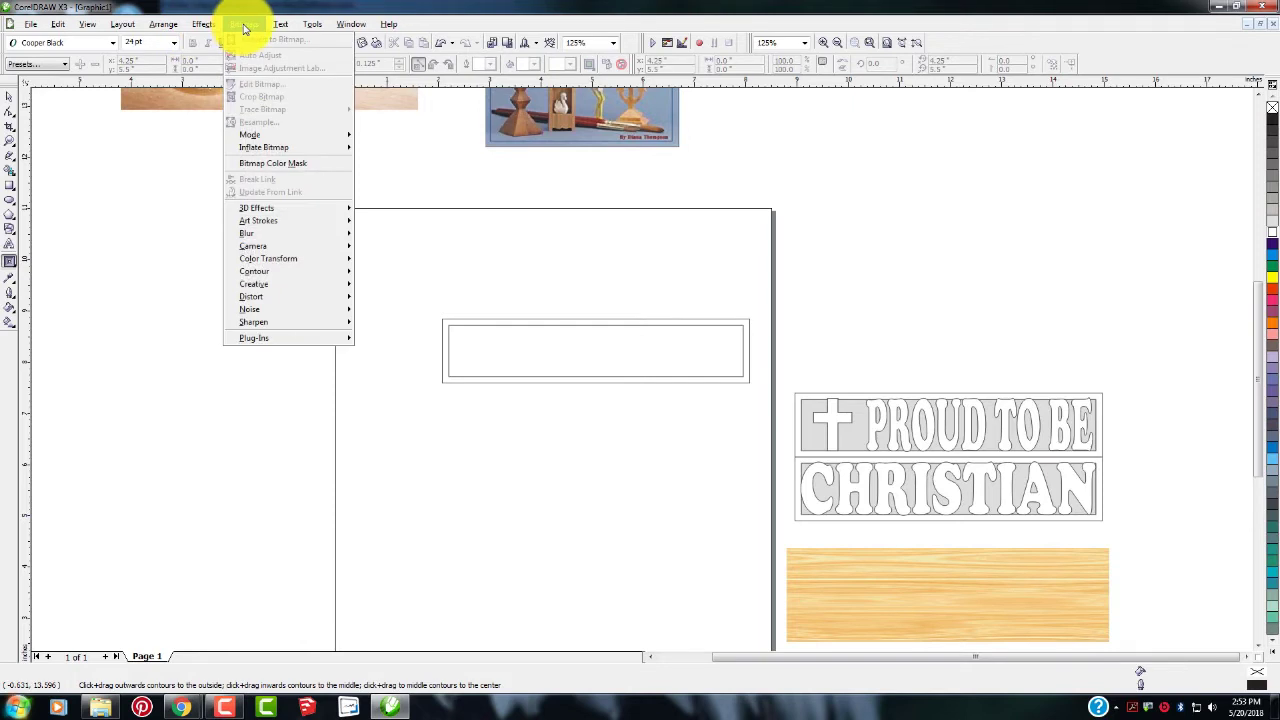
{"action": "mouse_move", "coordinate": [301, 31]}
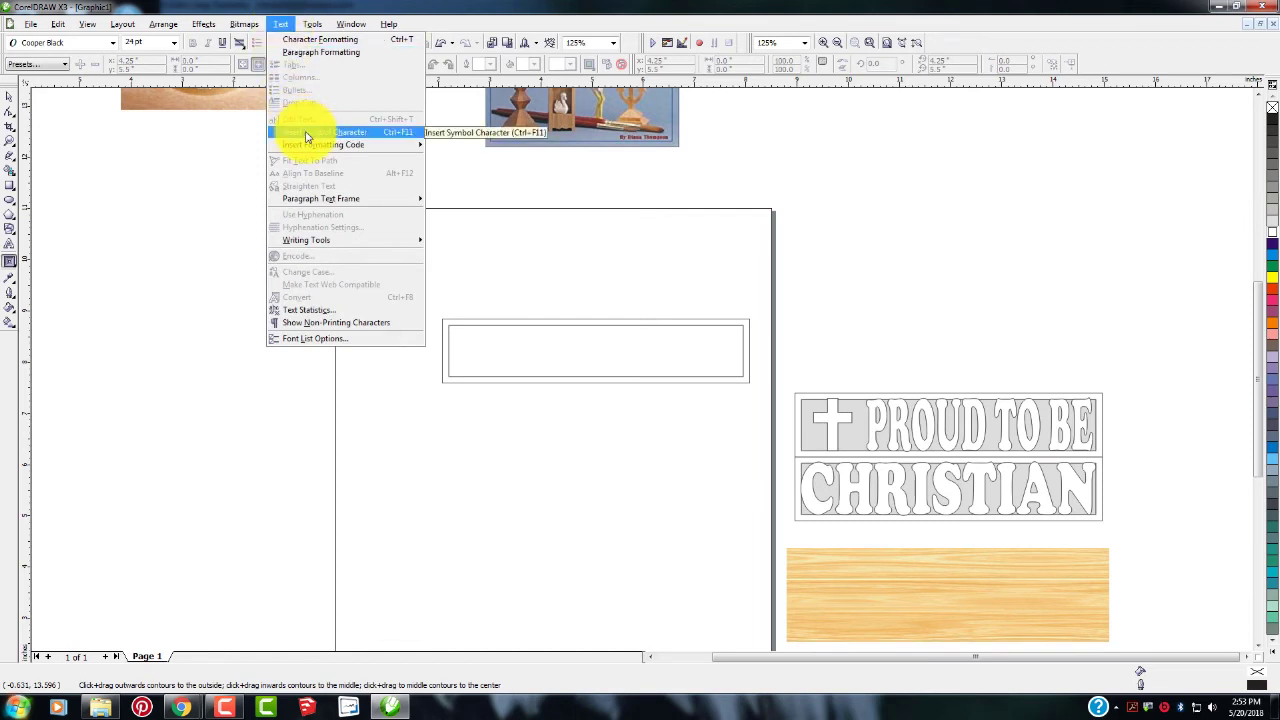
{"action": "left_click", "coordinate": [308, 136]}
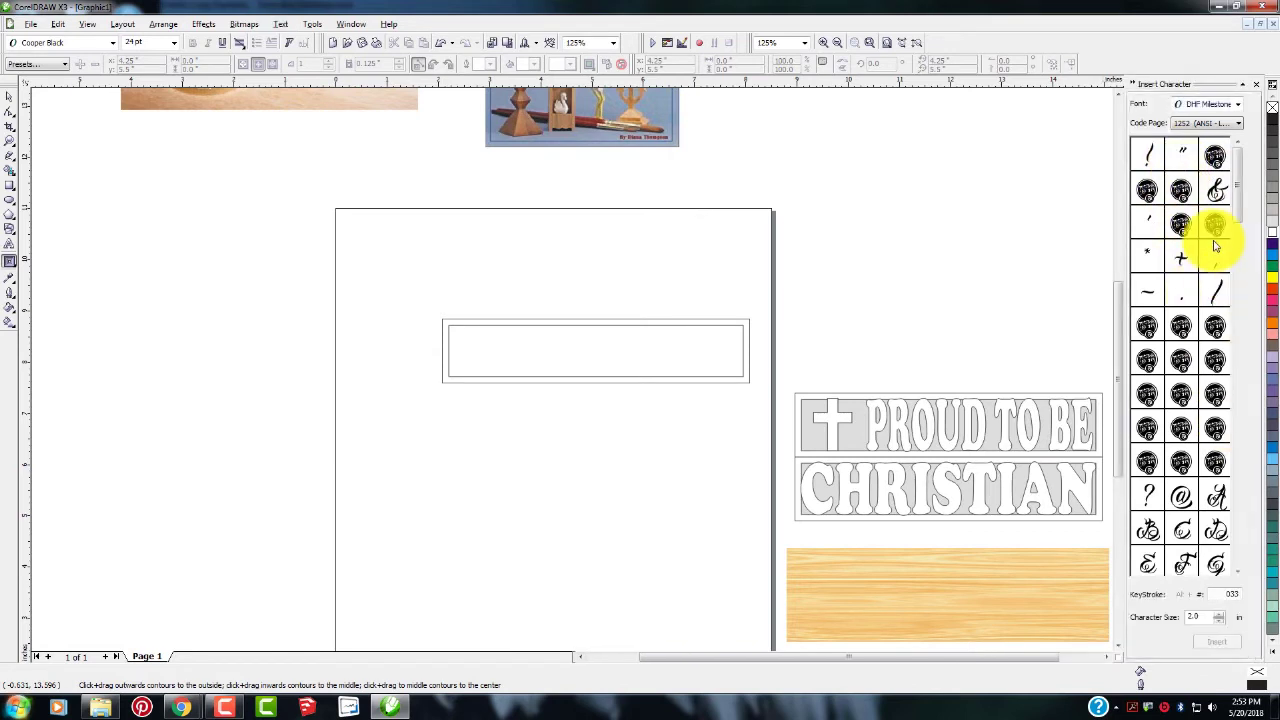
Step: Switch the symbol font to Wingdings 2 and scroll down to the cross glyphs
{"action": "left_click", "coordinate": [1241, 110]}
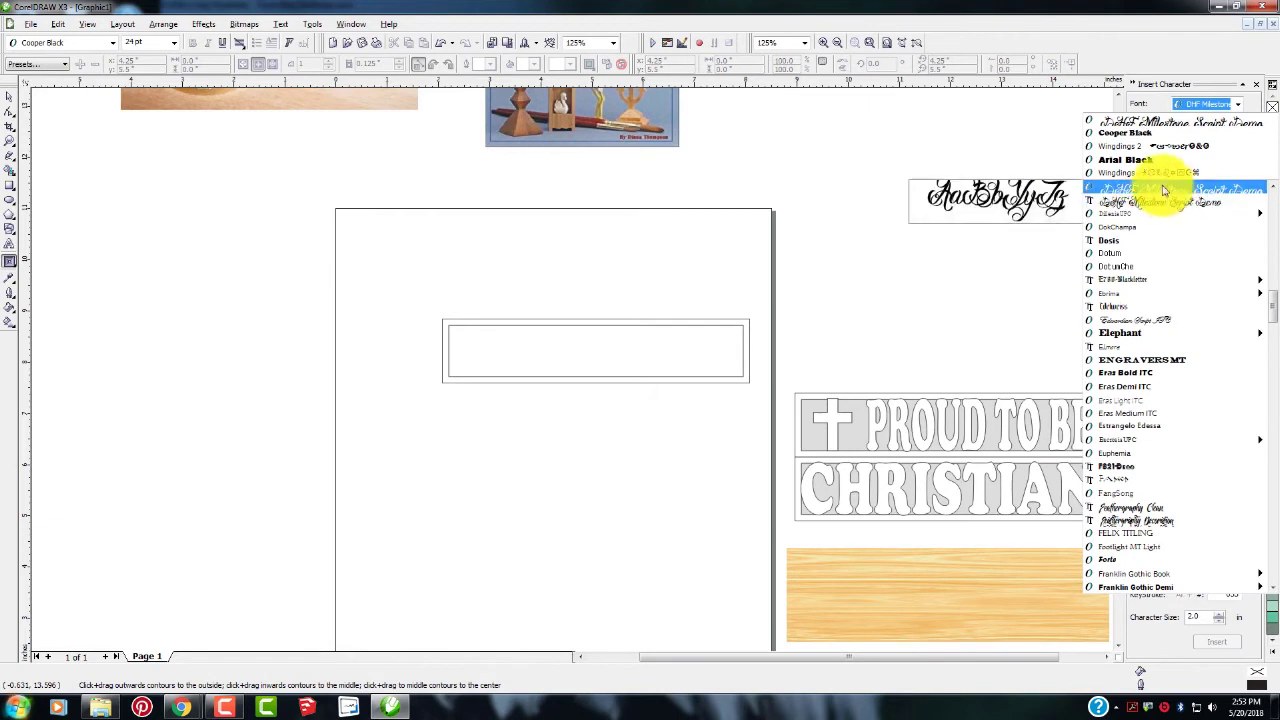
{"action": "left_click", "coordinate": [1137, 160]}
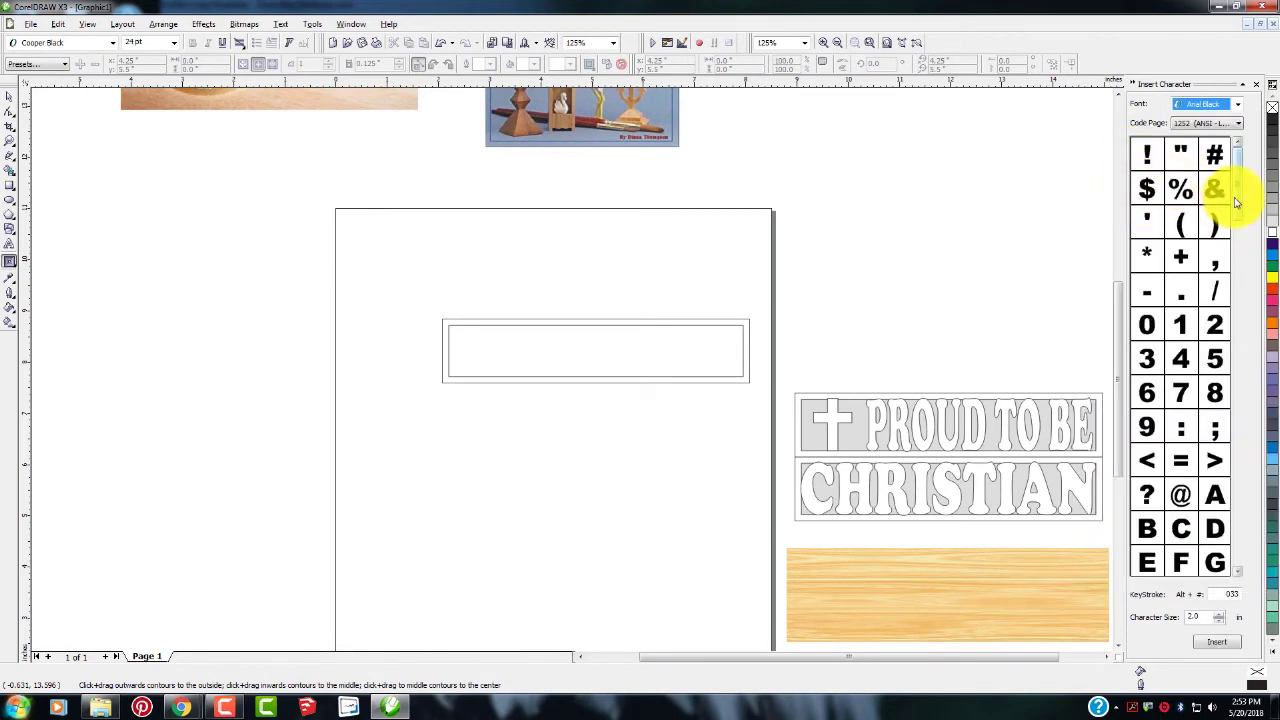
{"action": "left_click", "coordinate": [1240, 104]}
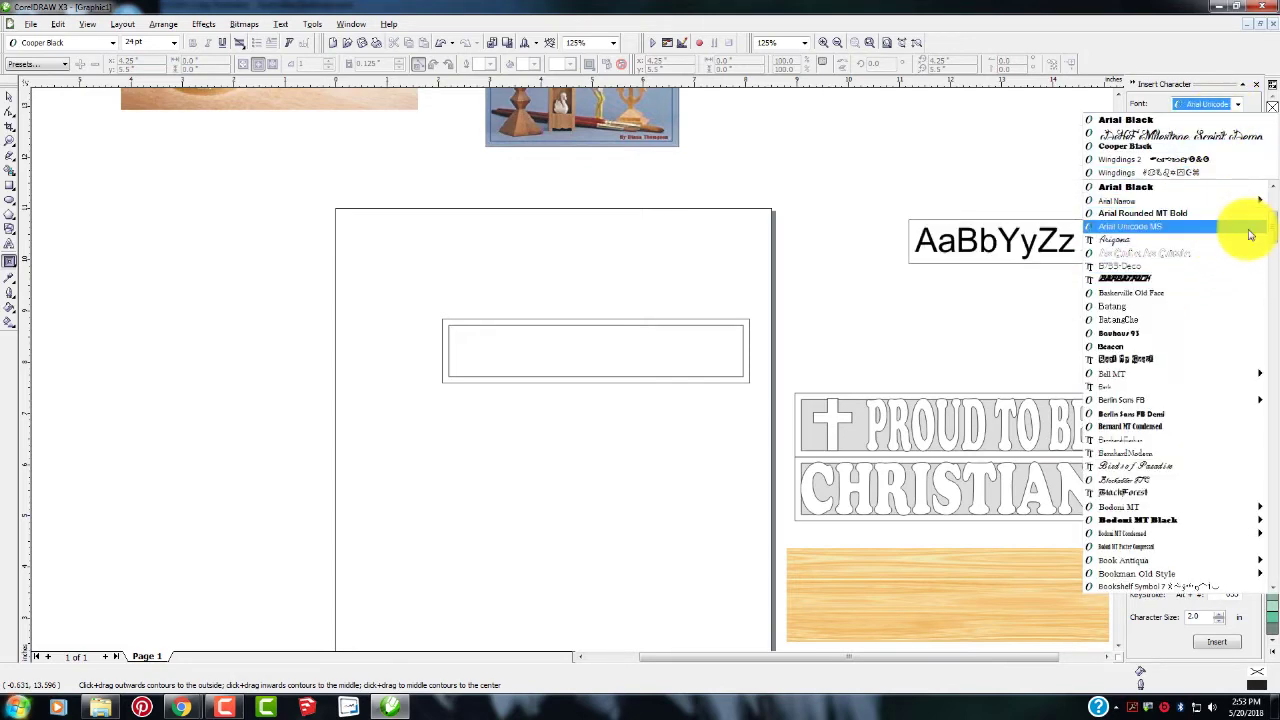
{"action": "left_click_drag", "start_coordinate": [1270, 240], "coordinate": [1237, 588]}
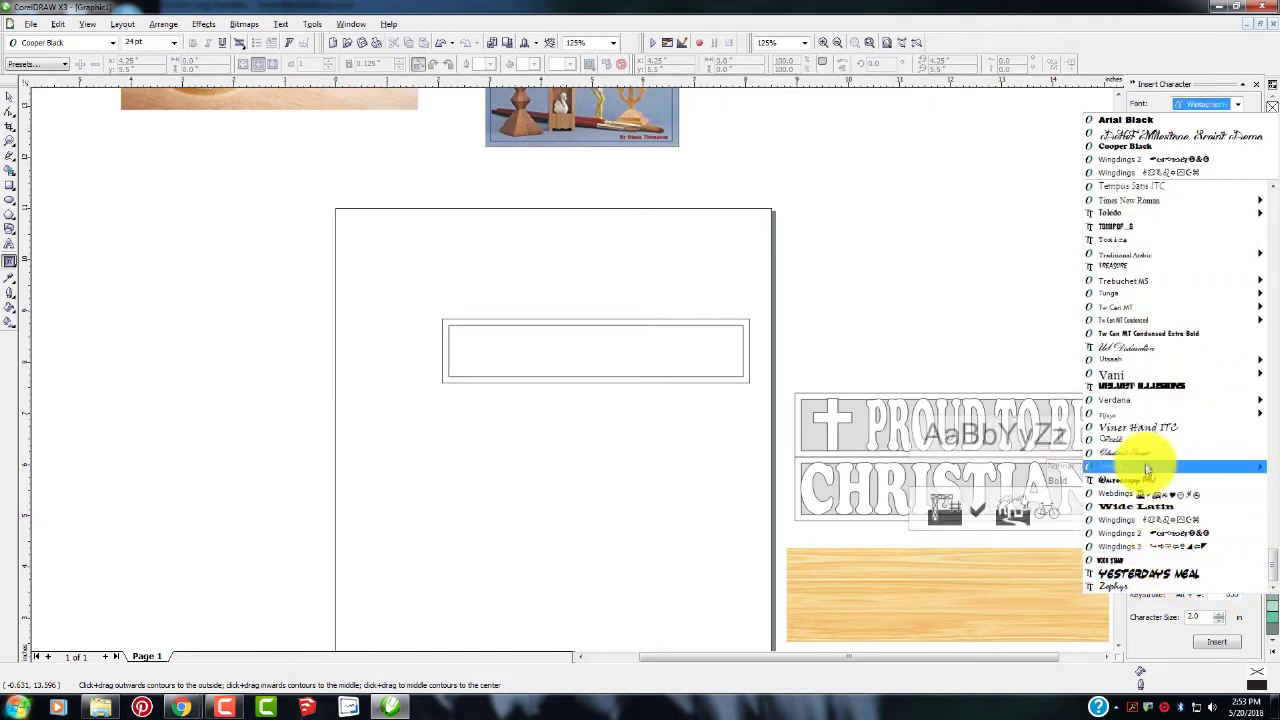
{"action": "left_click", "coordinate": [1127, 540]}
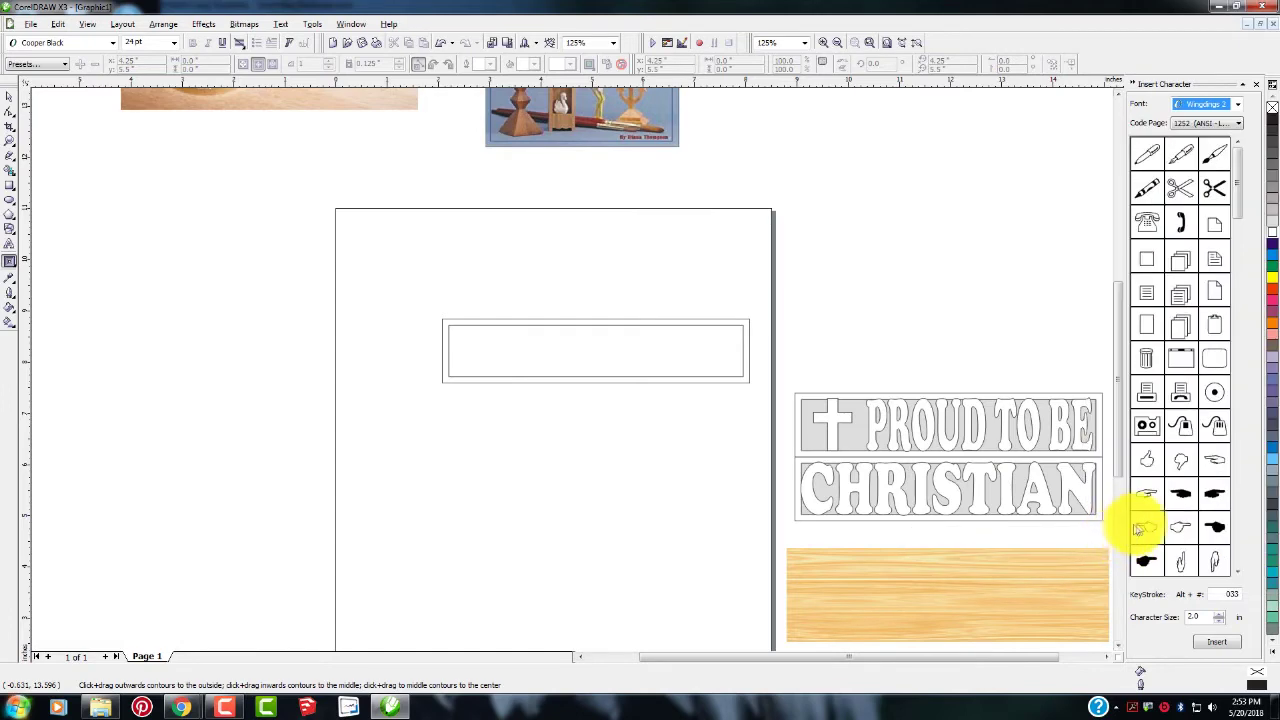
{"action": "scroll", "coordinate": [1236, 220], "scroll_direction": "down", "scroll_amount": 3}
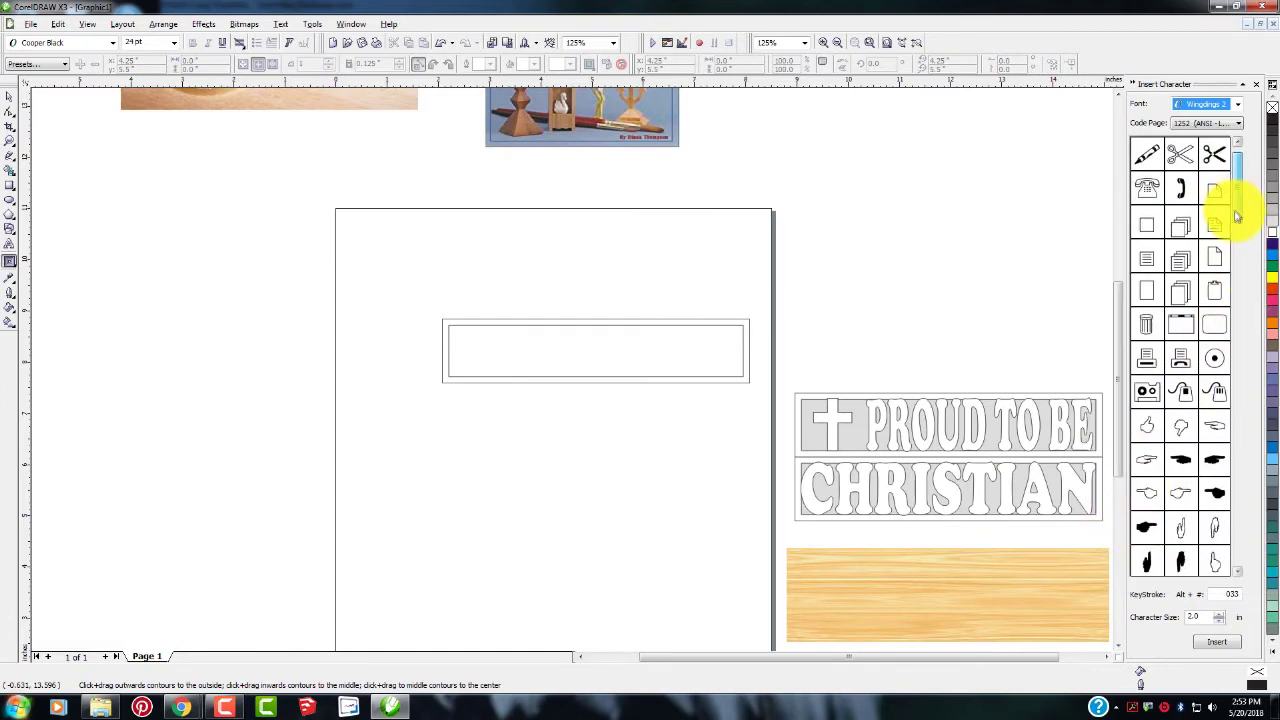
{"action": "scroll", "coordinate": [1236, 233], "scroll_direction": "down", "scroll_amount": 6}
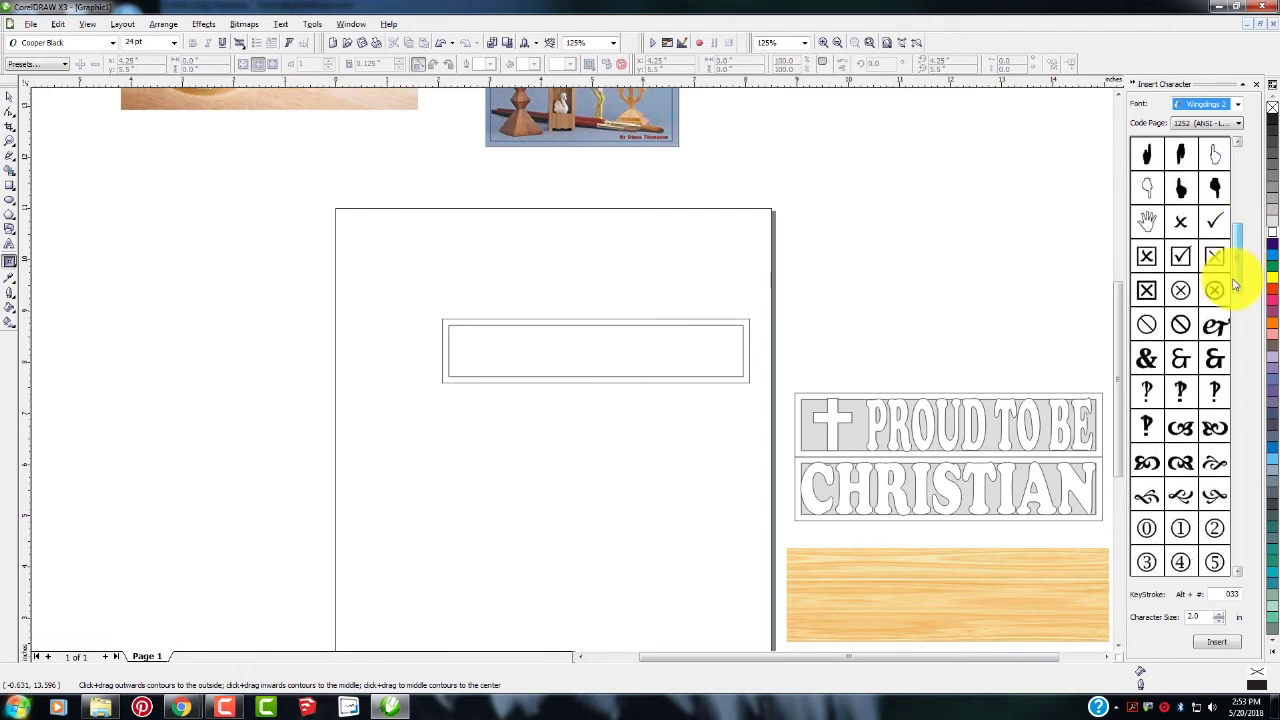
{"action": "scroll", "coordinate": [1236, 287], "scroll_direction": "down", "scroll_amount": 8}
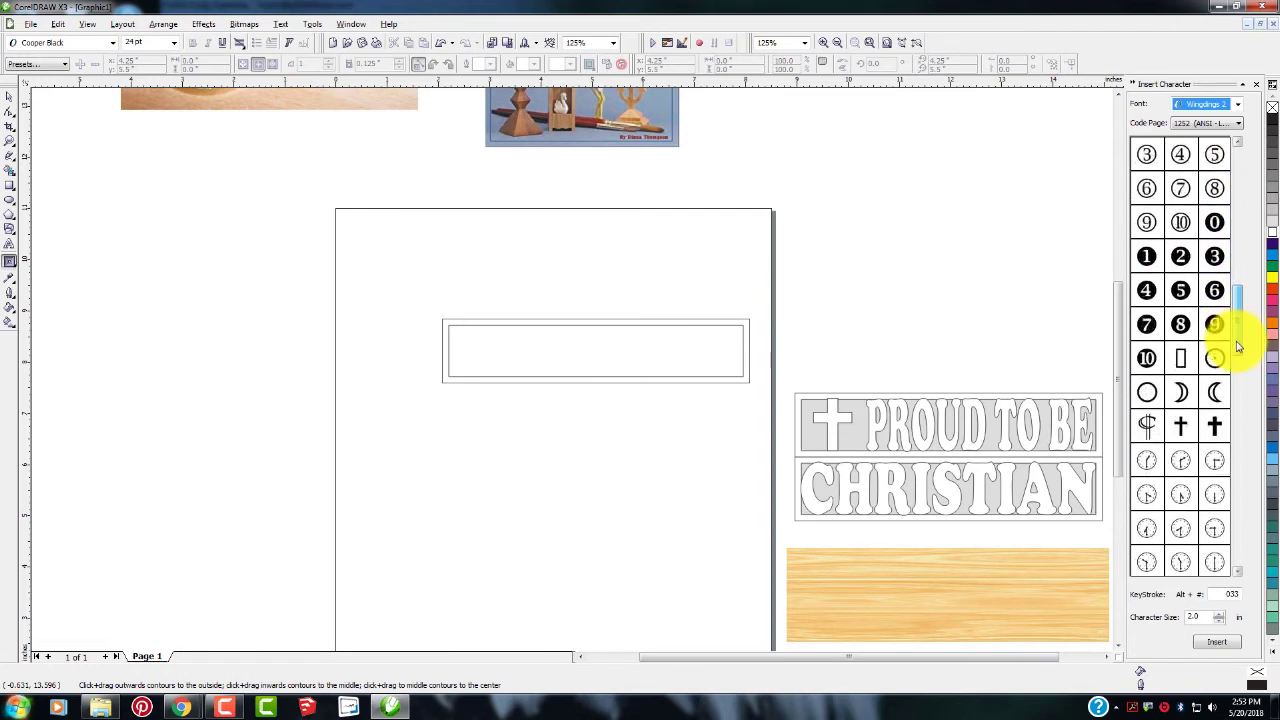
Step: Place a Wingdings 2 cross on the page, shrink it, and fit it inside the rectangle's left end
{"action": "left_click_drag", "start_coordinate": [1215, 428], "coordinate": [483, 287]}
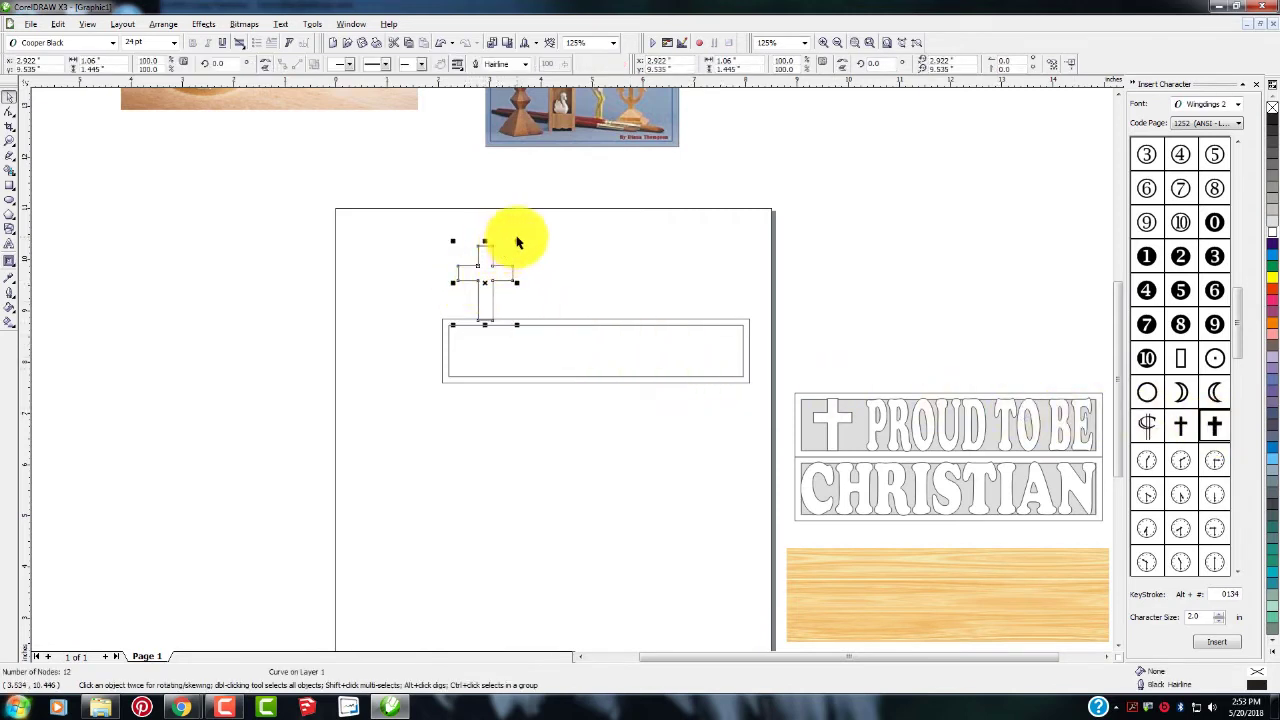
{"action": "left_click_drag", "start_coordinate": [515, 239], "coordinate": [500, 262]}
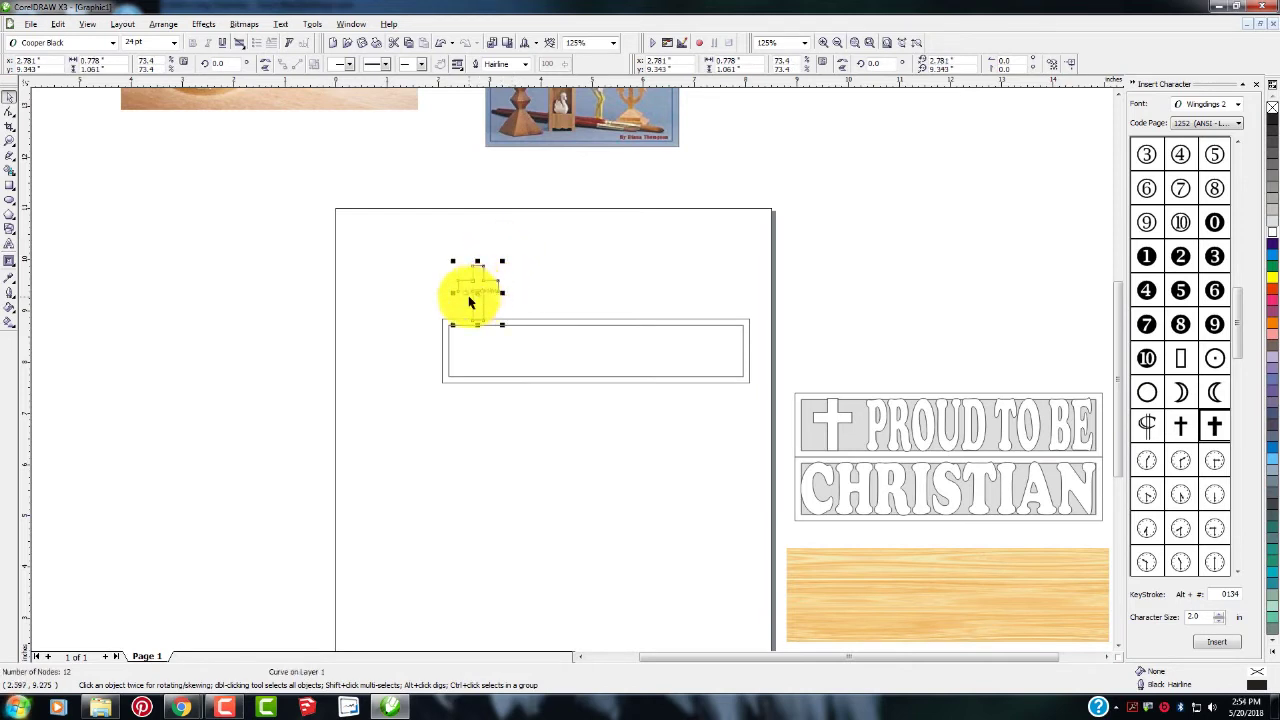
{"action": "left_click_drag", "start_coordinate": [476, 292], "coordinate": [473, 348]}
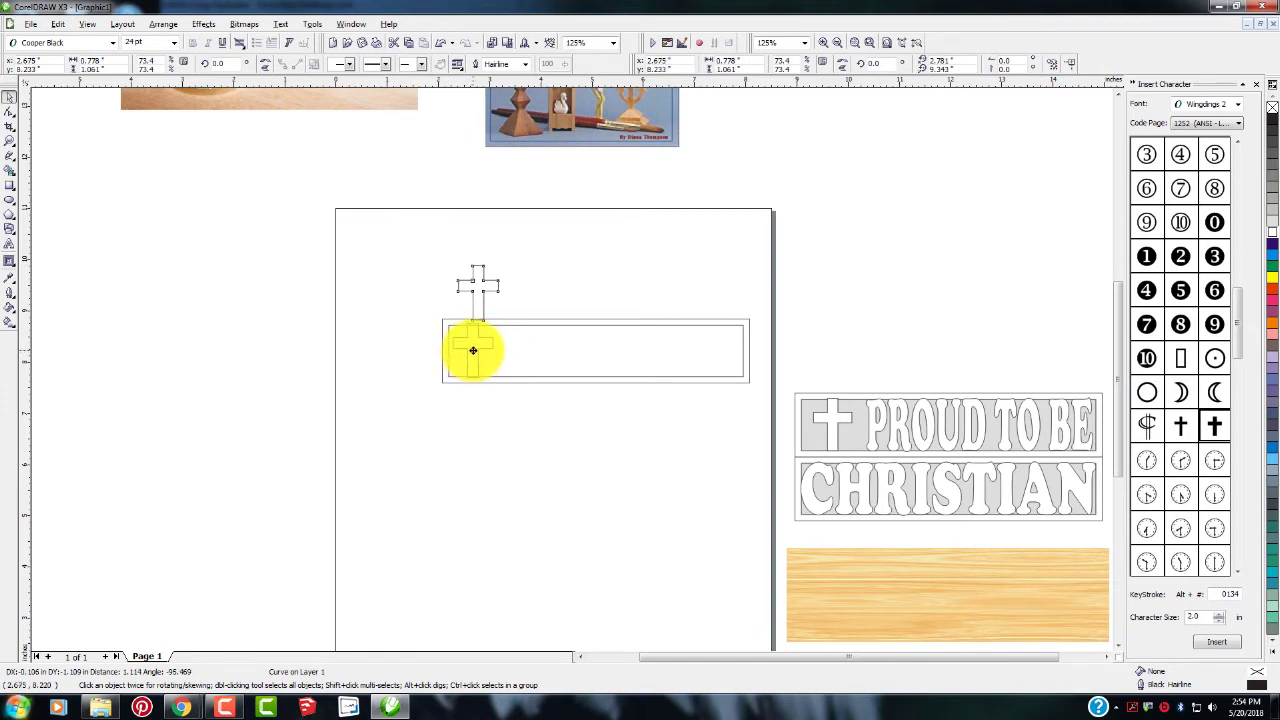
{"action": "left_click_drag", "start_coordinate": [473, 350], "coordinate": [472, 348]}
{"action": "scroll", "coordinate": [571, 366], "scroll_direction": "up", "scroll_amount": 1}
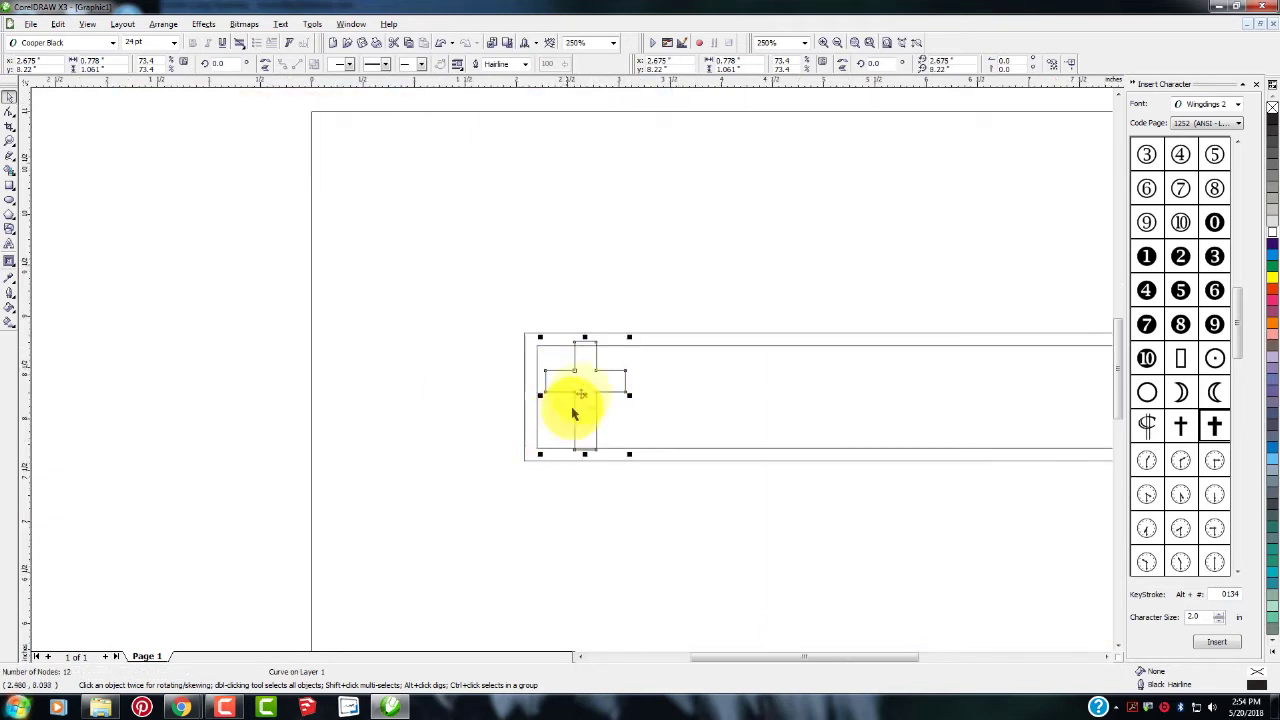
{"action": "scroll", "coordinate": [582, 388], "scroll_direction": "up", "scroll_amount": 1}
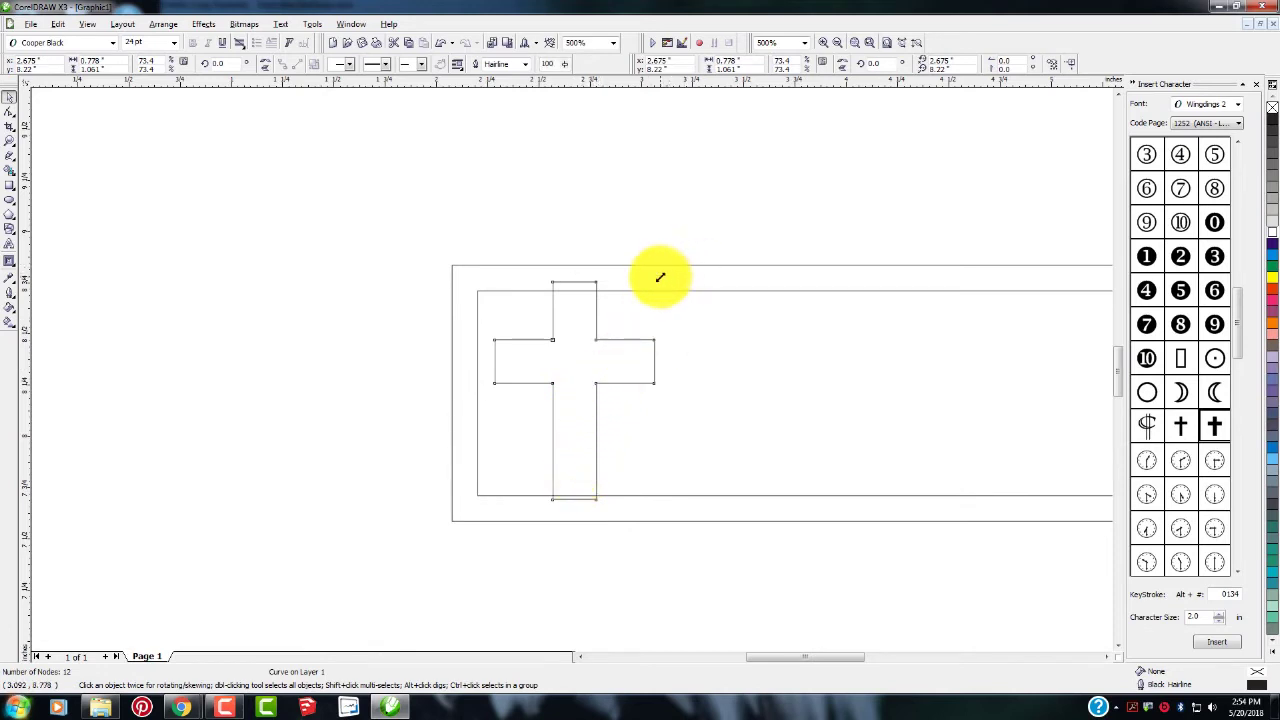
{"action": "left_click_drag", "start_coordinate": [659, 278], "coordinate": [659, 278]}
{"action": "left_click", "coordinate": [245, 406]}
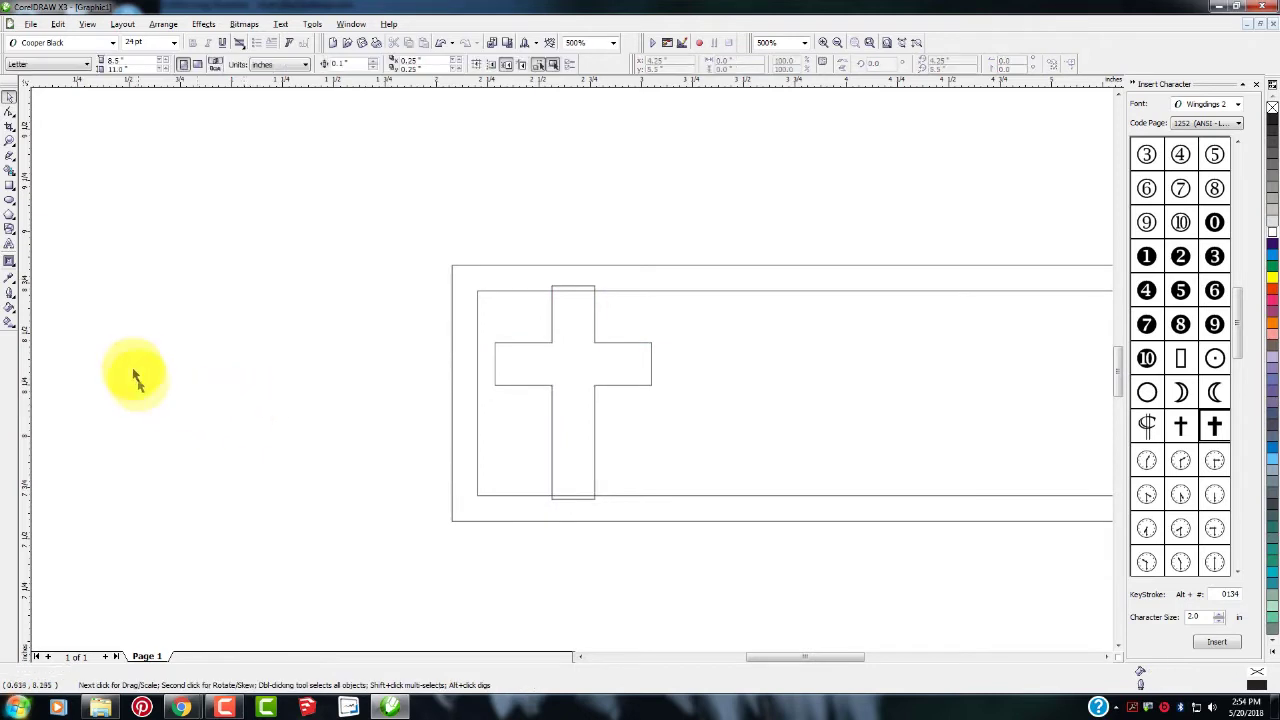
{"action": "scroll", "coordinate": [457, 294], "scroll_direction": "up", "scroll_amount": 3}
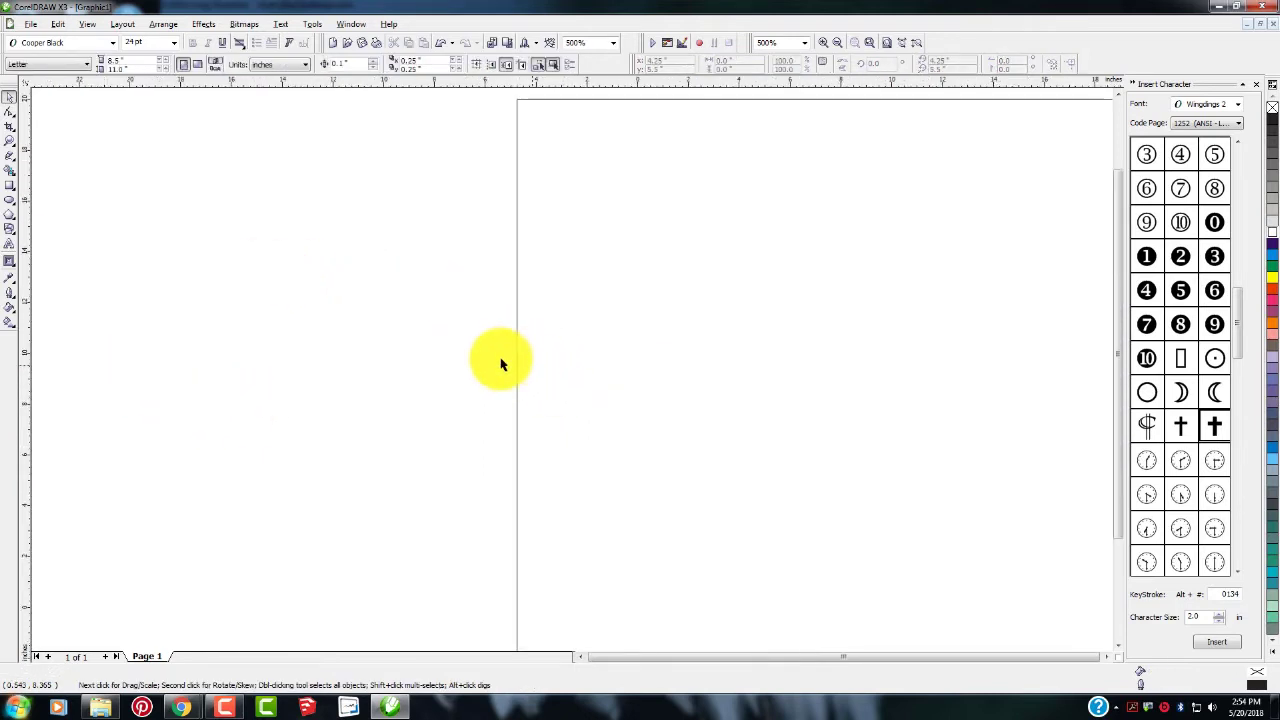
{"action": "scroll", "coordinate": [502, 365], "scroll_direction": "down", "scroll_amount": 5}
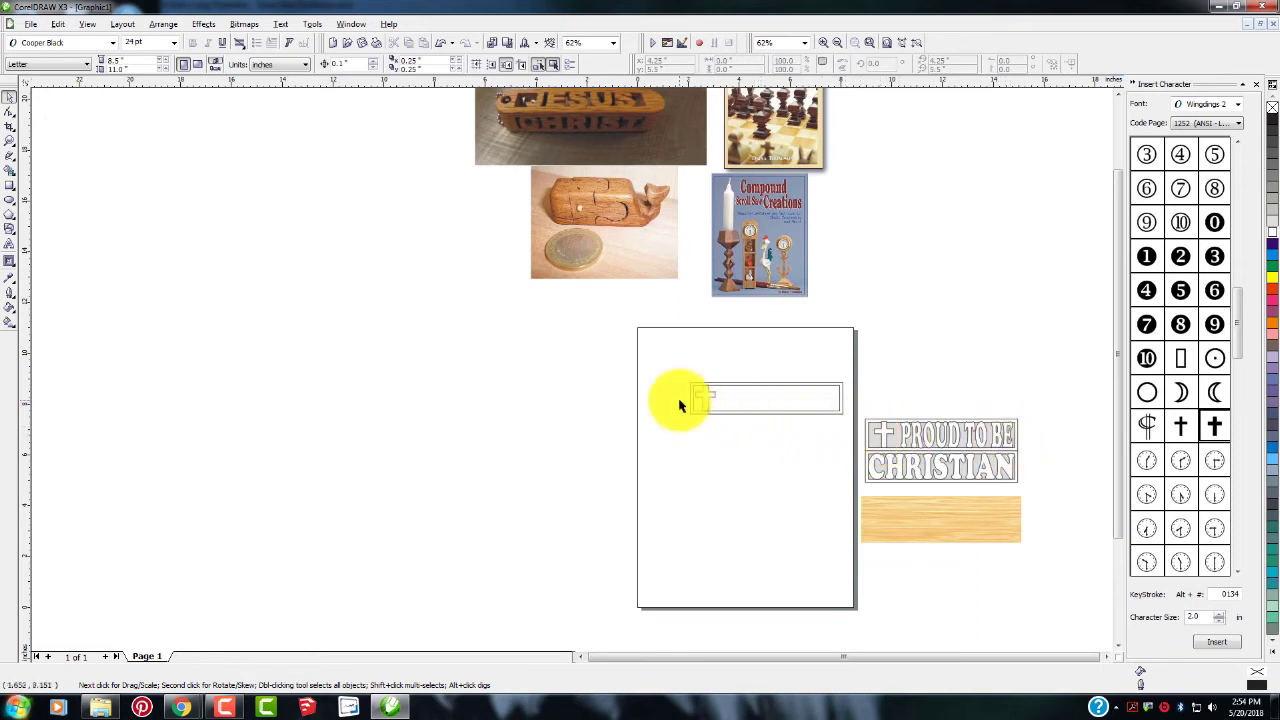
{"action": "scroll", "coordinate": [583, 371], "scroll_direction": "up", "scroll_amount": 2}
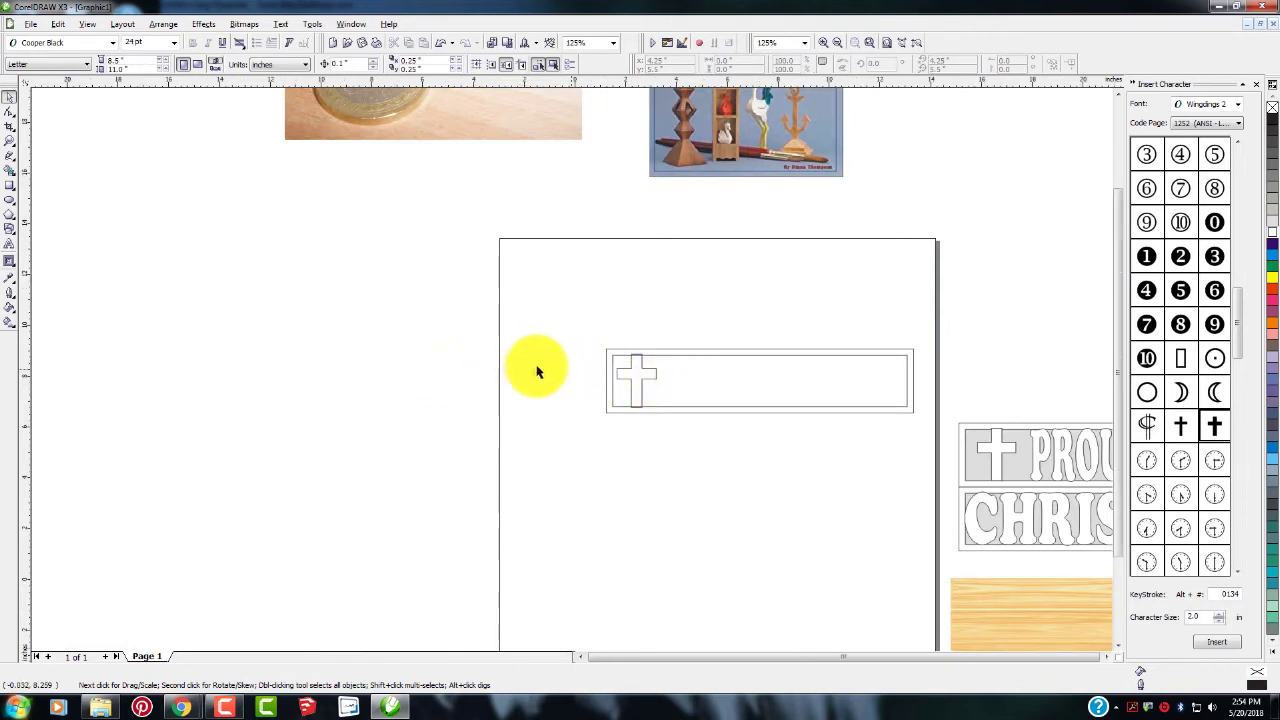
{"action": "scroll", "coordinate": [800, 394], "scroll_direction": "down", "scroll_amount": 2}
{"action": "scroll", "coordinate": [817, 400], "scroll_direction": "down", "scroll_amount": 2}
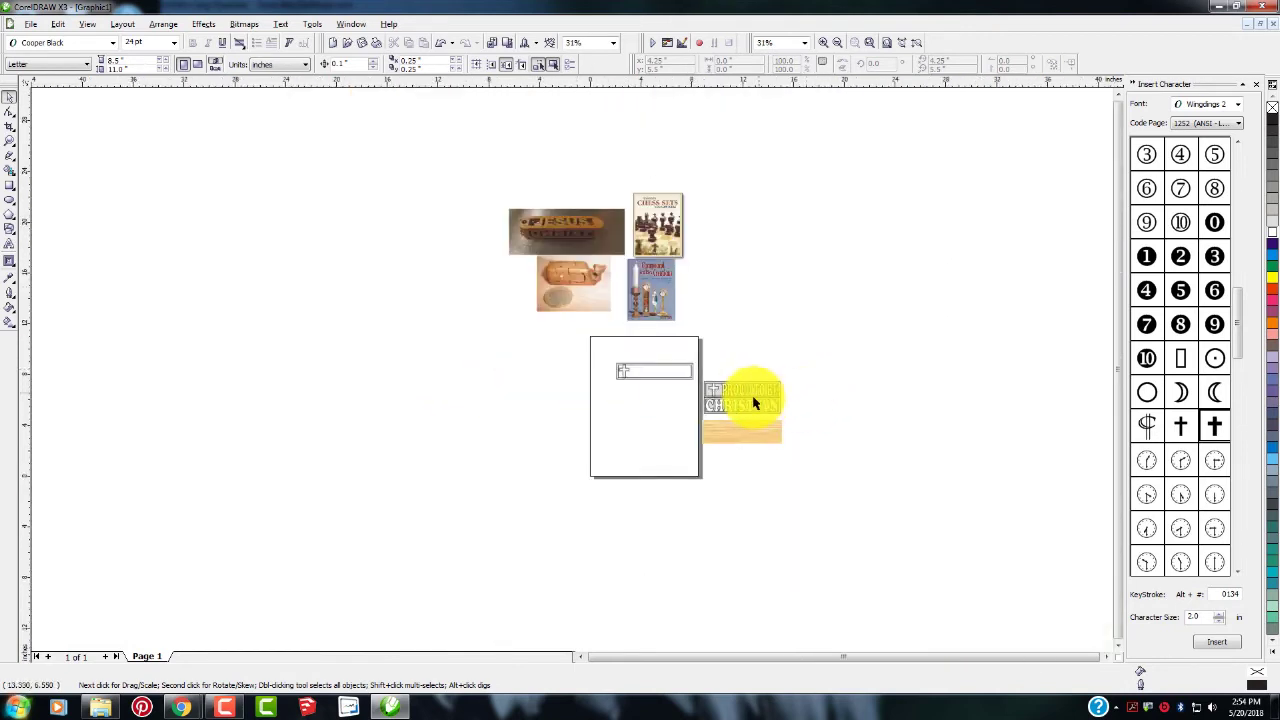
{"action": "scroll", "coordinate": [571, 371], "scroll_direction": "up", "scroll_amount": 1}
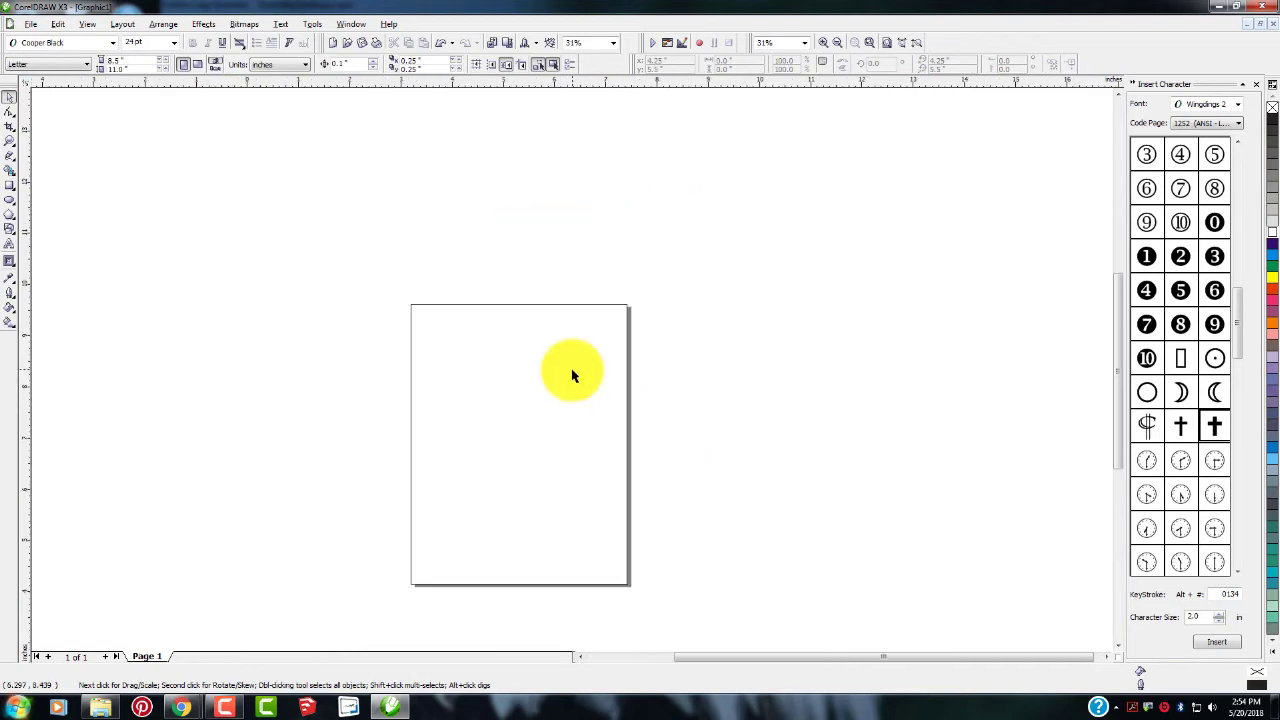
{"action": "scroll", "coordinate": [450, 368], "scroll_direction": "up", "scroll_amount": 2}
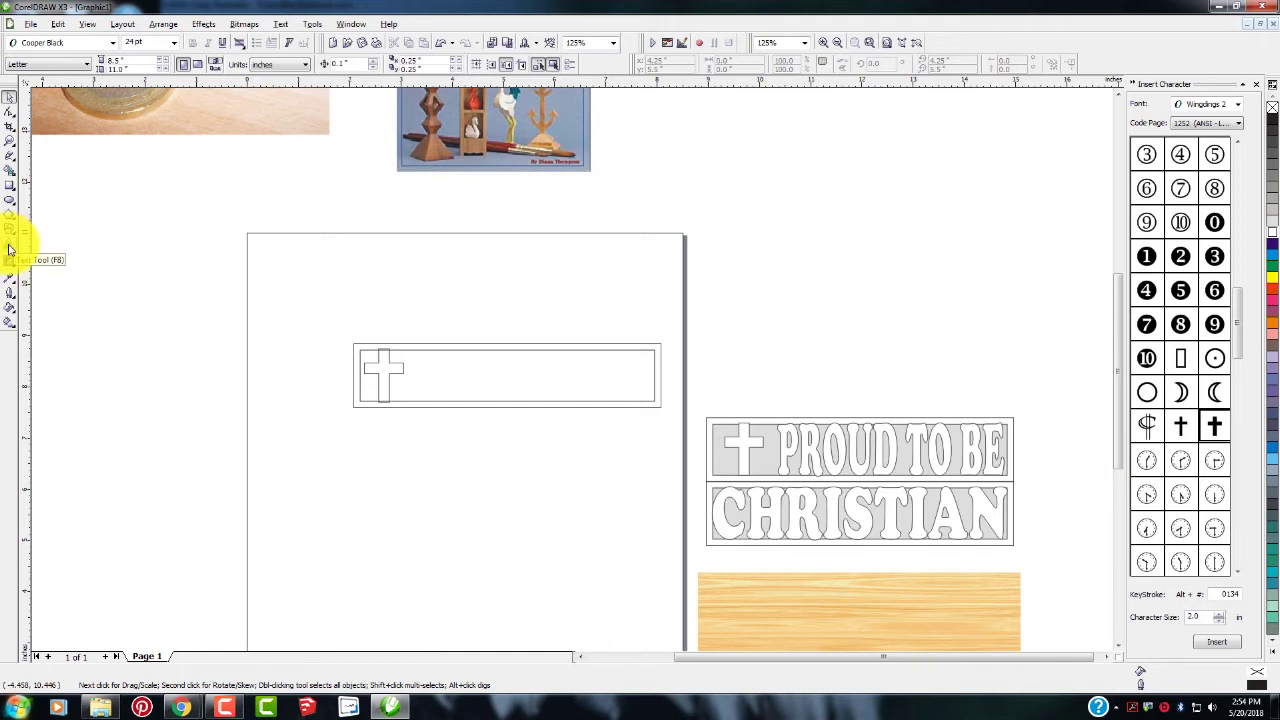
Step: Make Cooper Black the default artistic text font and type 'PROUD TO BE' above the rectangle
{"action": "left_click", "coordinate": [10, 249]}
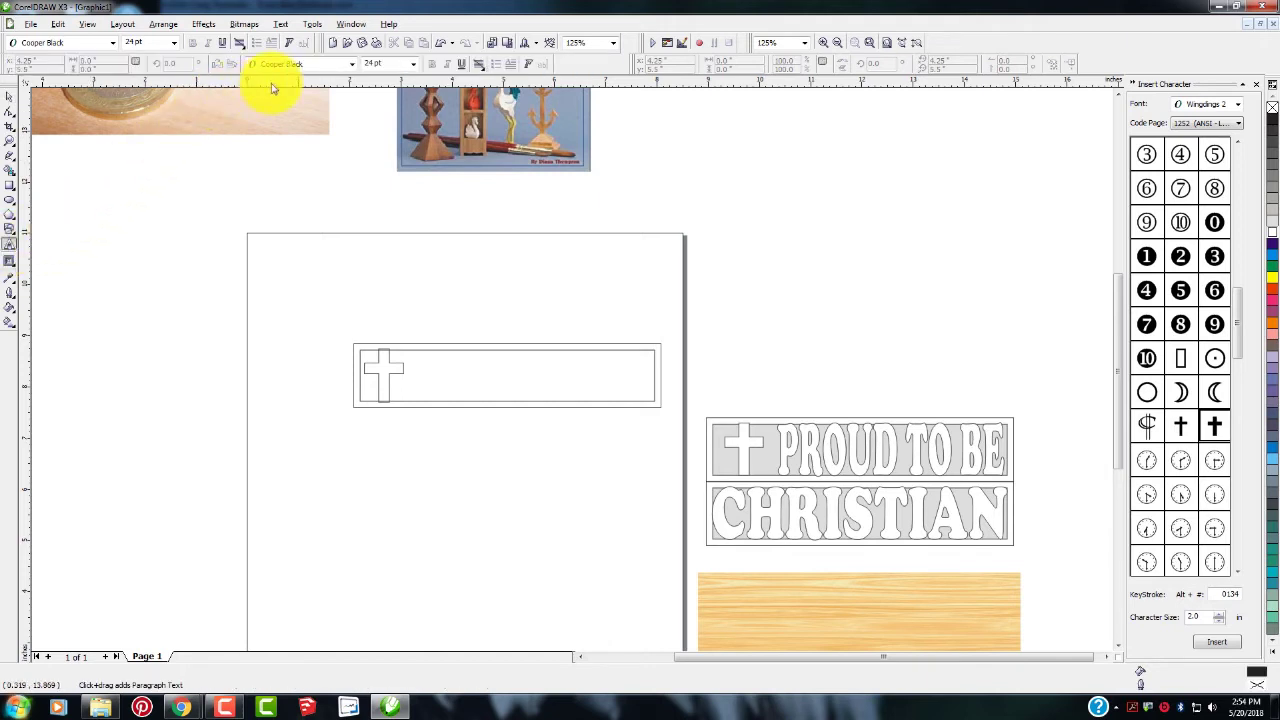
{"action": "left_click", "coordinate": [353, 65]}
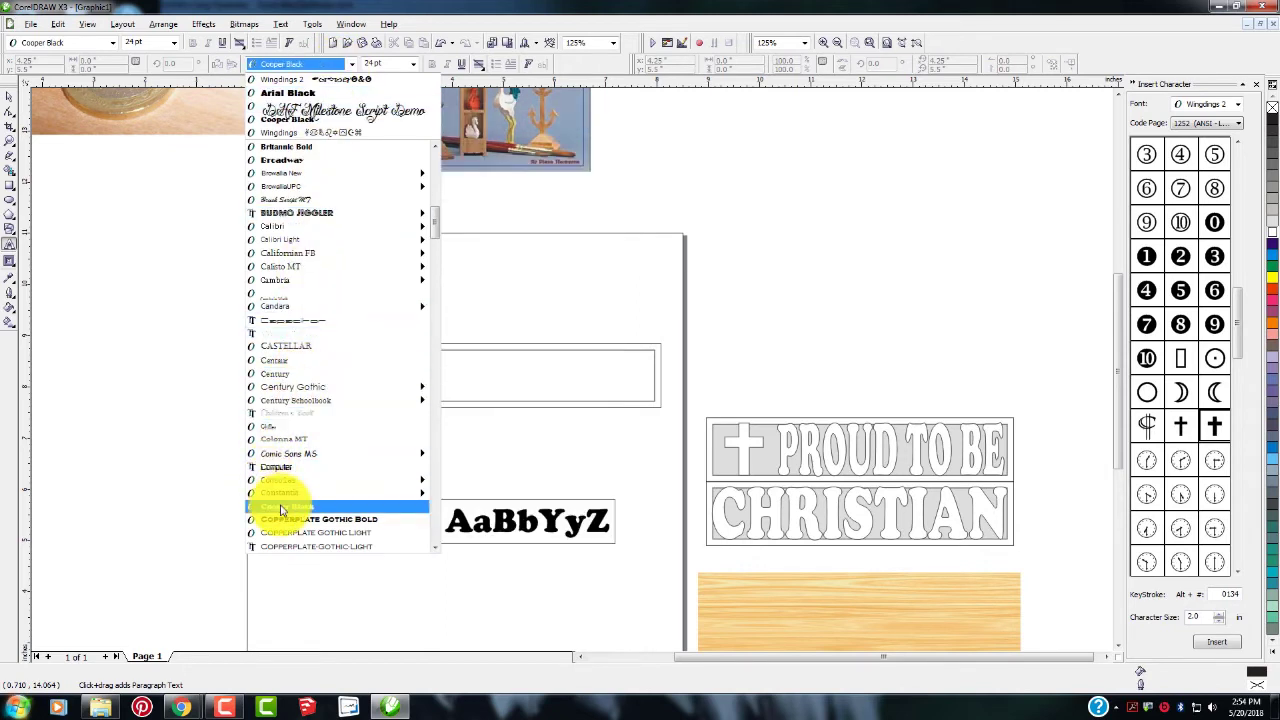
{"action": "left_click", "coordinate": [282, 510]}
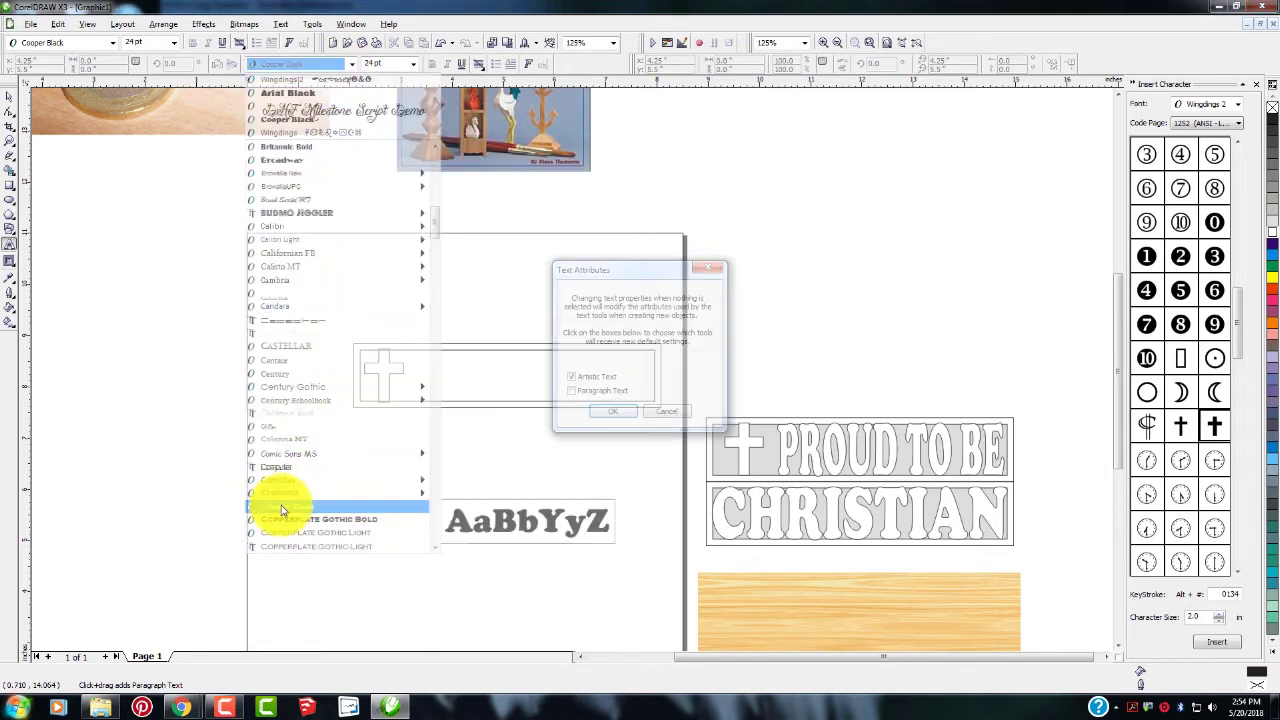
{"action": "left_click", "coordinate": [618, 413]}
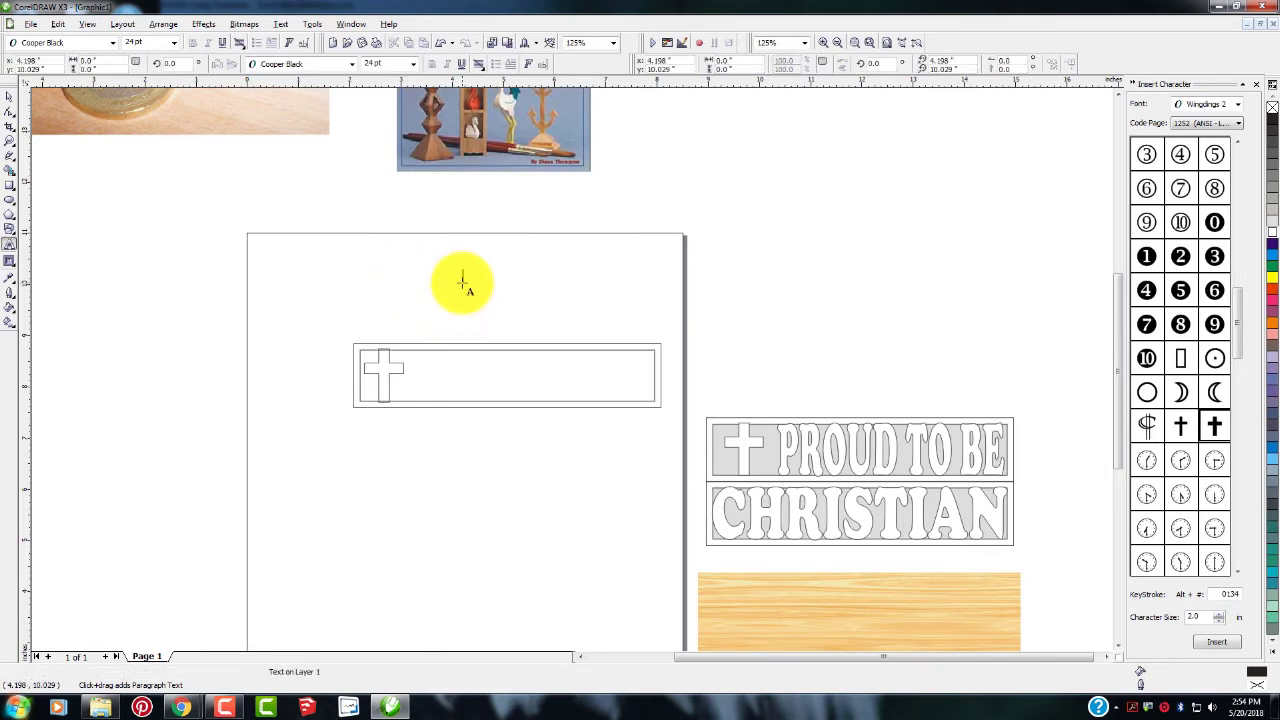
{"action": "left_click", "coordinate": [463, 283]}
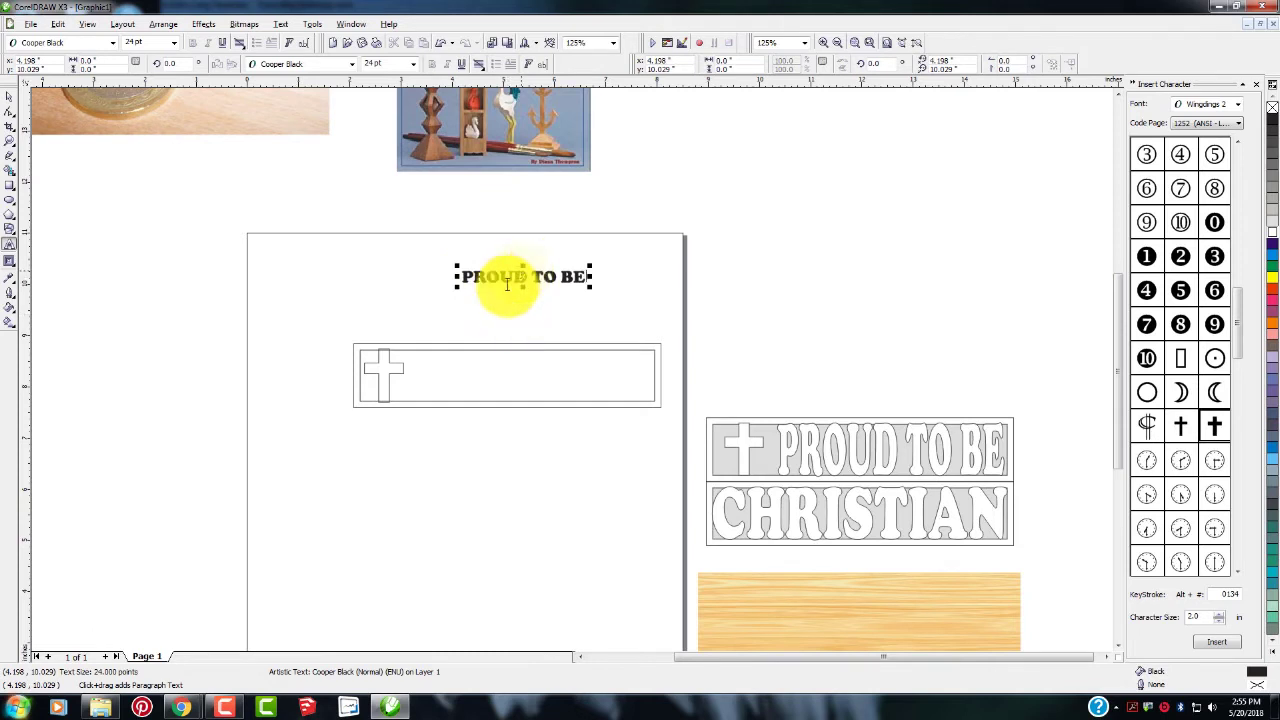
{"action": "left_click", "coordinate": [498, 290]}
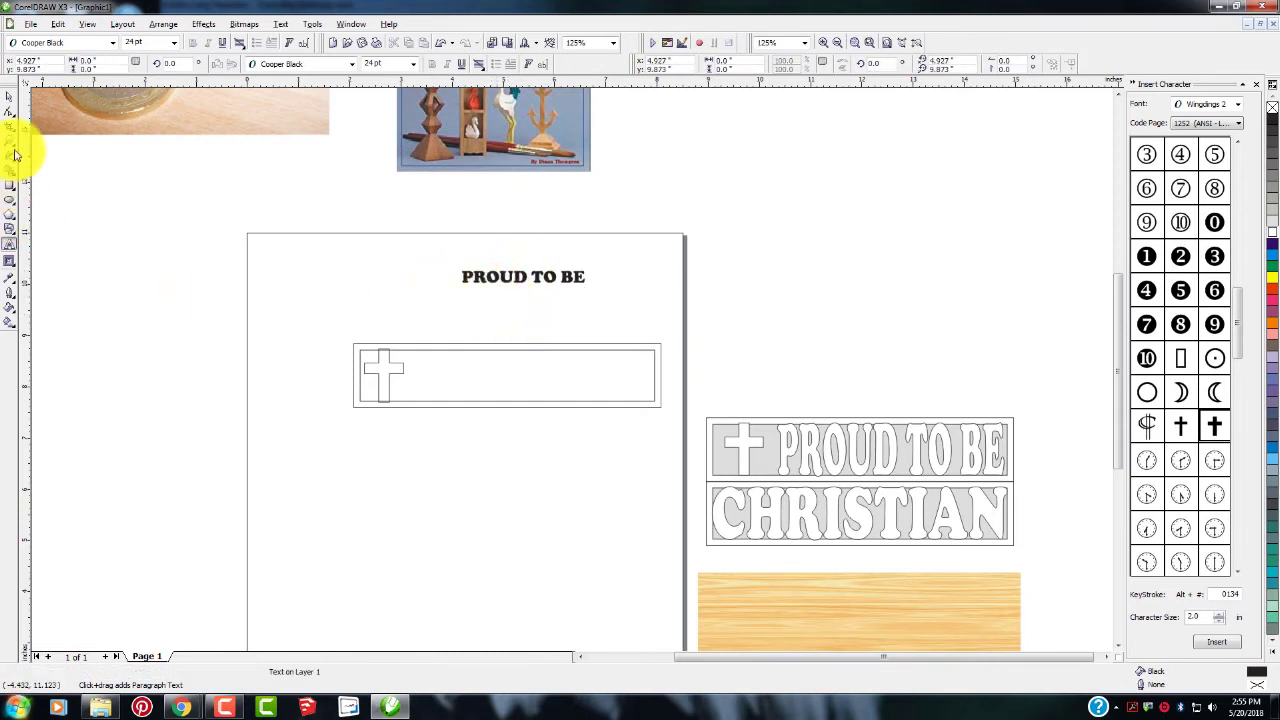
Step: Move PROUD TO BE into the cross banner box and enlarge it proportionally
{"action": "left_click", "coordinate": [522, 278]}
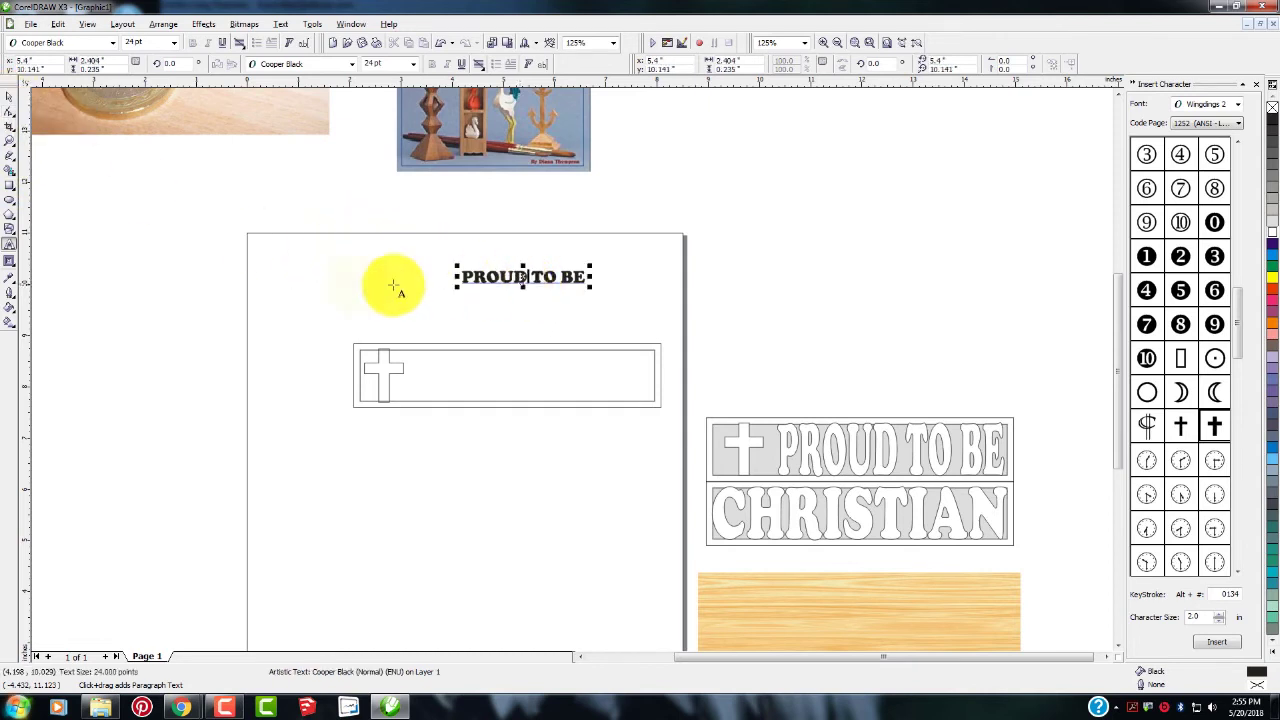
{"action": "left_click", "coordinate": [340, 275]}
{"action": "left_click", "coordinate": [10, 98]}
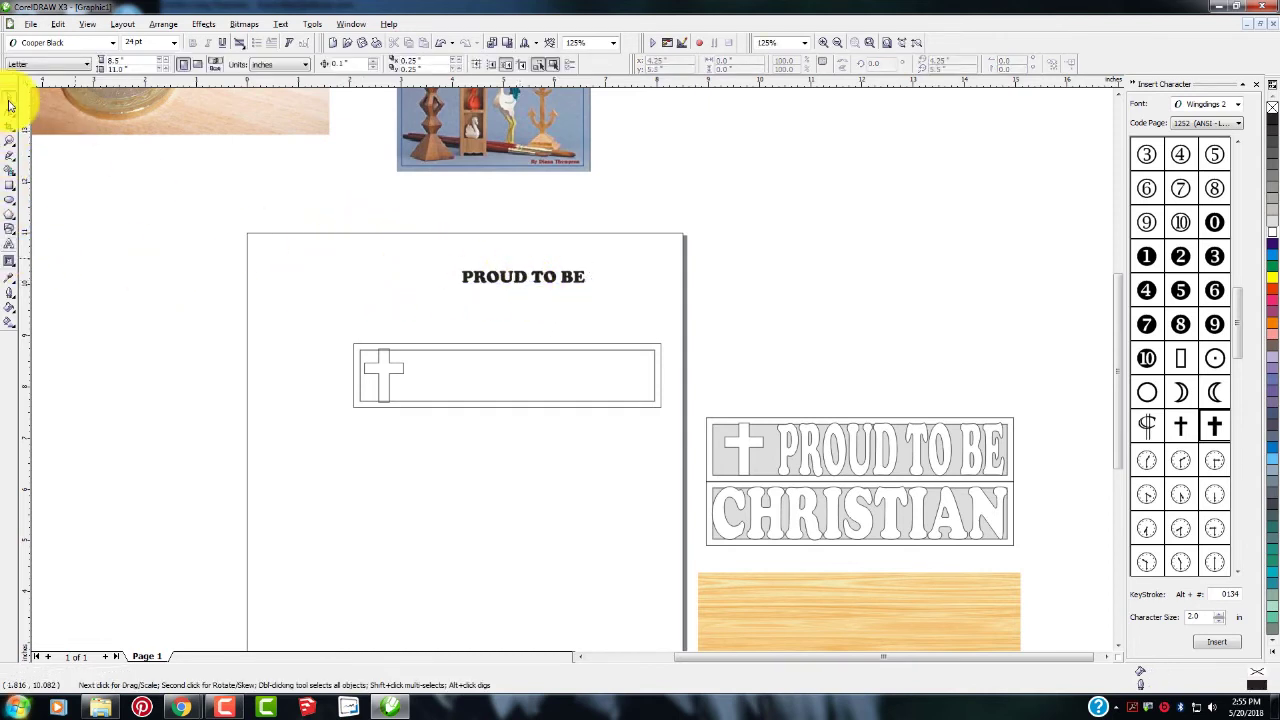
{"action": "left_click", "coordinate": [533, 282]}
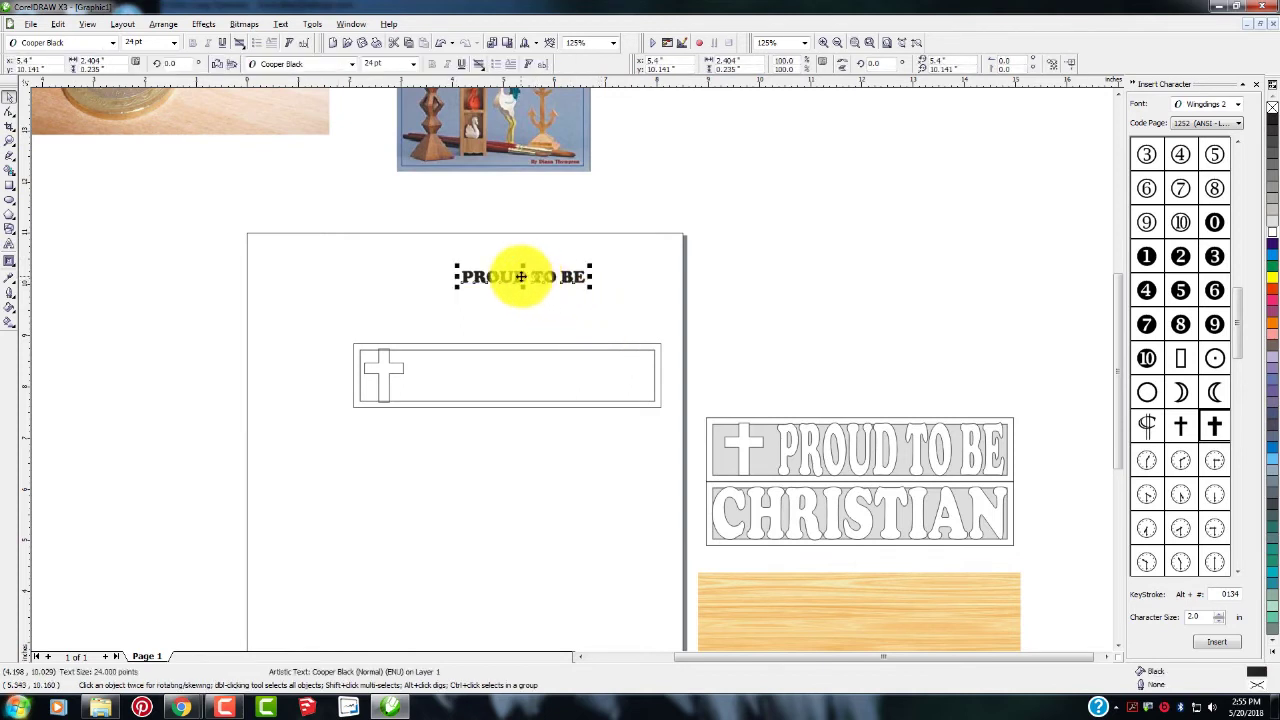
{"action": "left_click_drag", "start_coordinate": [518, 278], "coordinate": [495, 374]}
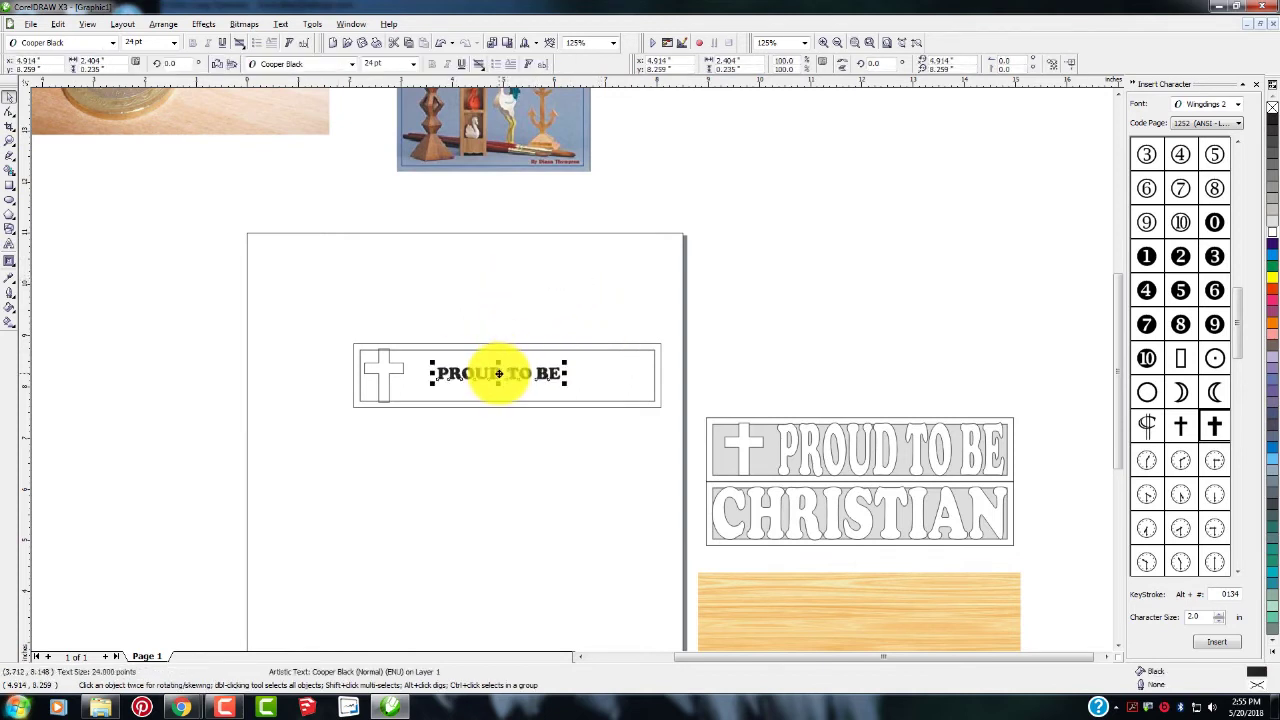
{"action": "scroll", "coordinate": [500, 379], "scroll_direction": "up", "scroll_amount": 1}
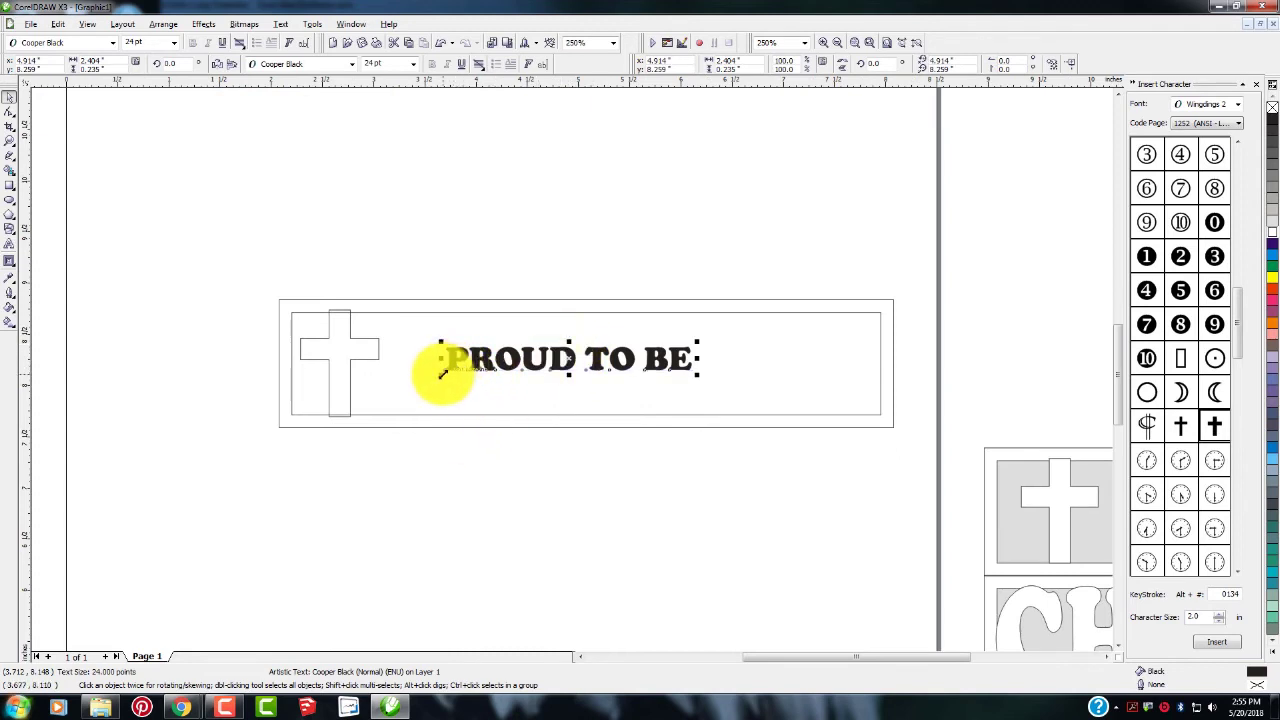
{"action": "left_click_drag", "start_coordinate": [439, 375], "coordinate": [389, 403]}
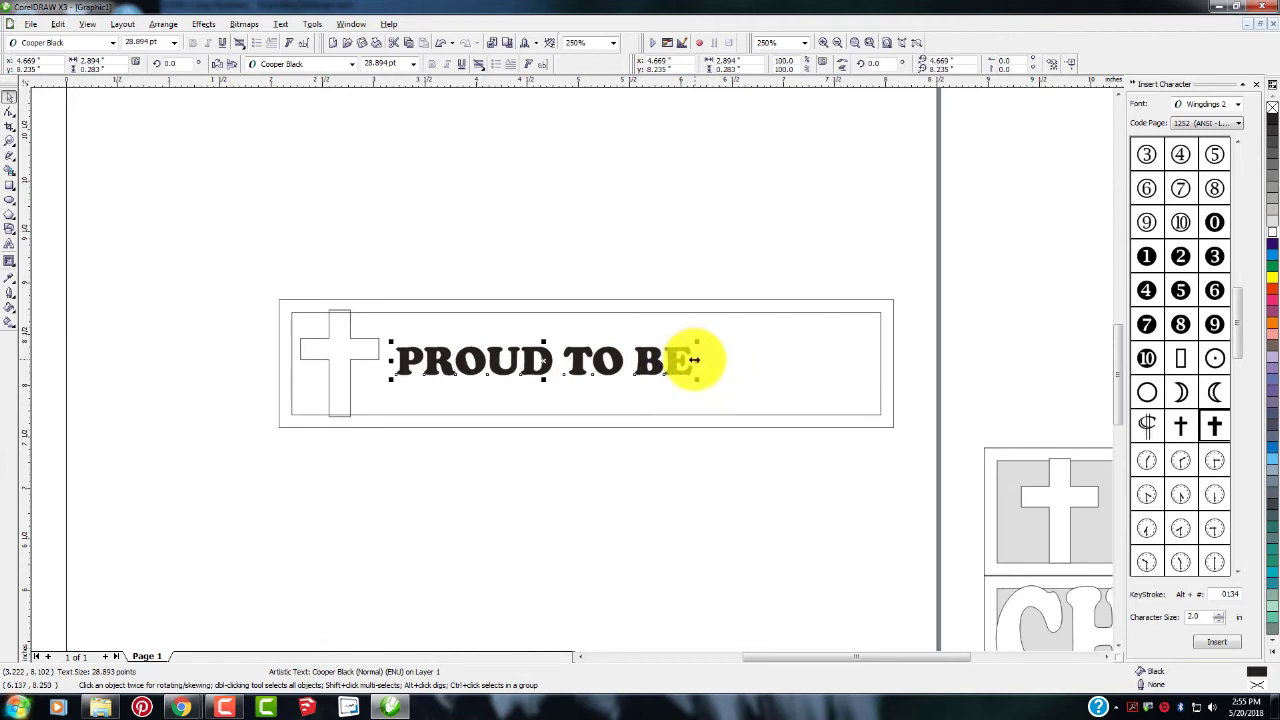
Step: Stretch PROUD TO BE horizontally to reach the box's right side, restoring the accidentally moved box
{"action": "left_click_drag", "start_coordinate": [700, 357], "coordinate": [727, 364]}
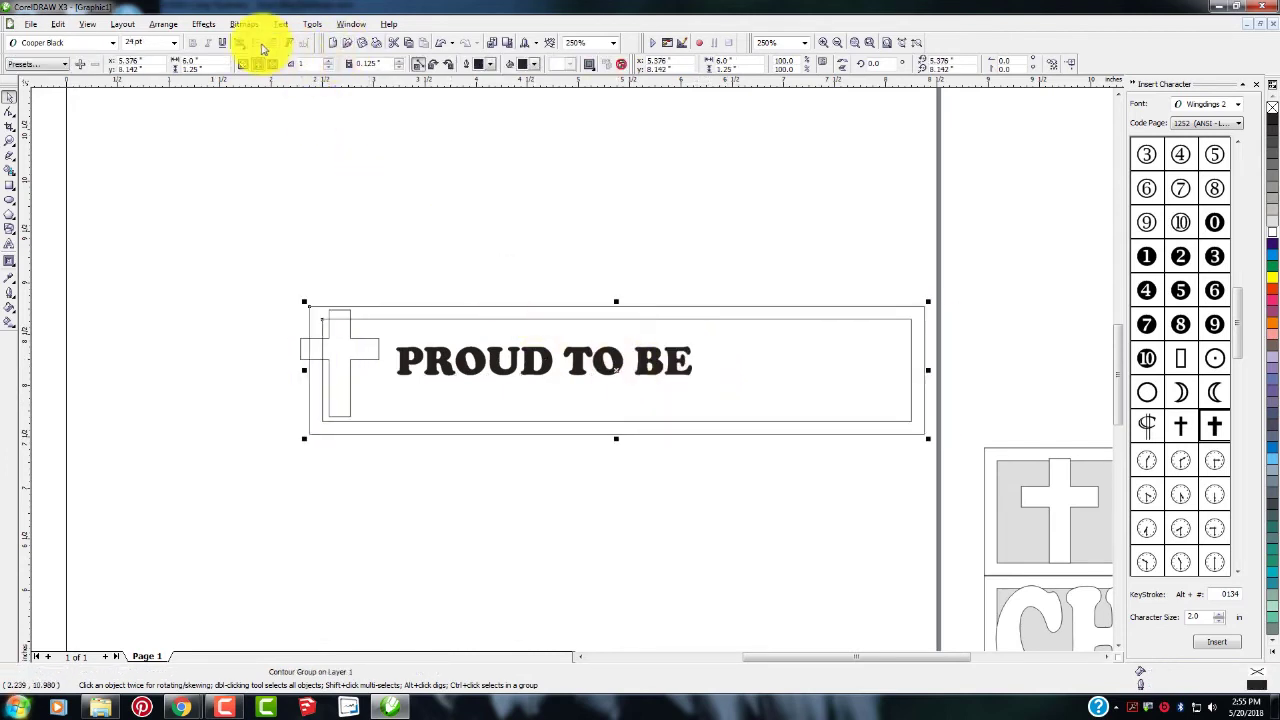
{"action": "left_click", "coordinate": [421, 63]}
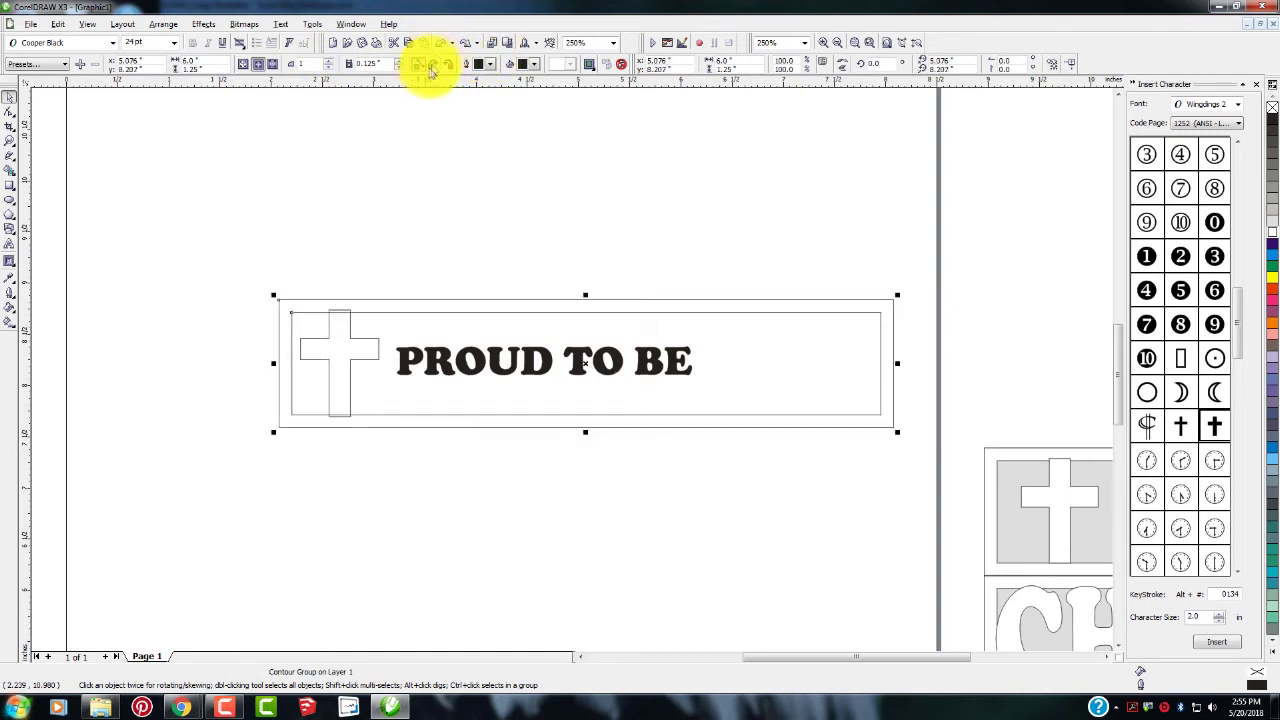
{"action": "left_click", "coordinate": [676, 372], "text": "ctrl"}
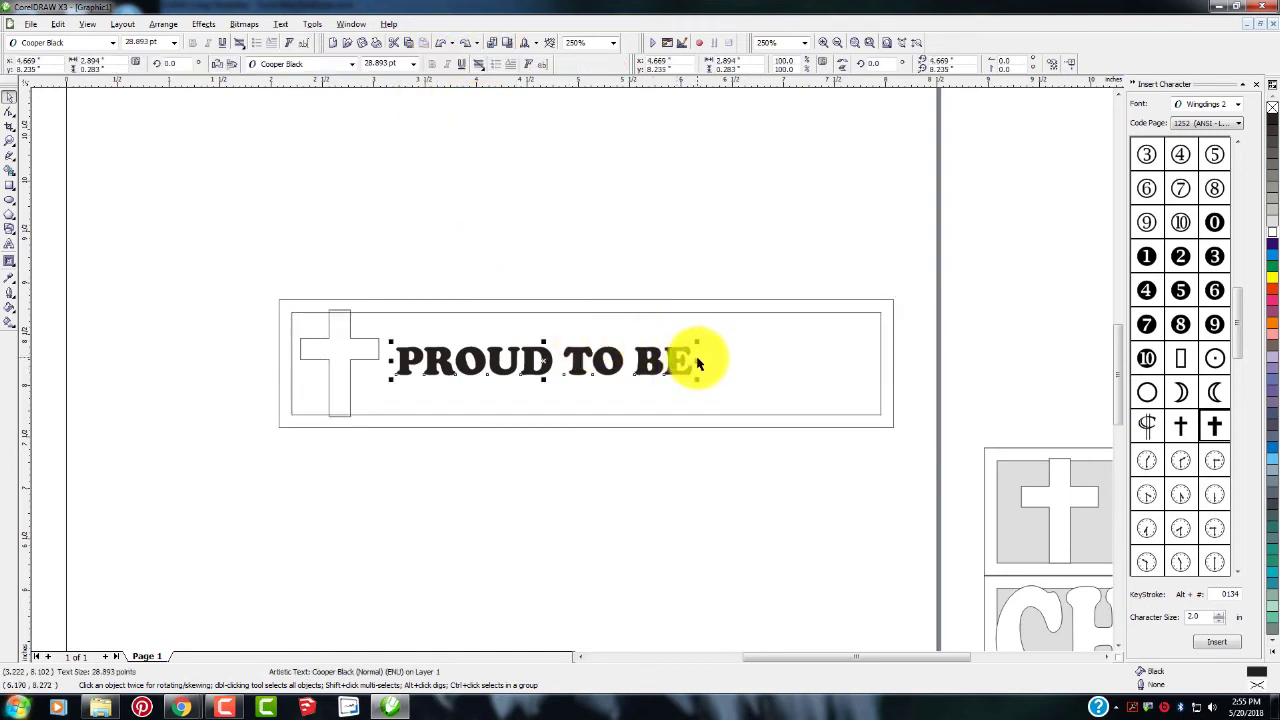
{"action": "left_click_drag", "start_coordinate": [695, 360], "coordinate": [875, 358]}
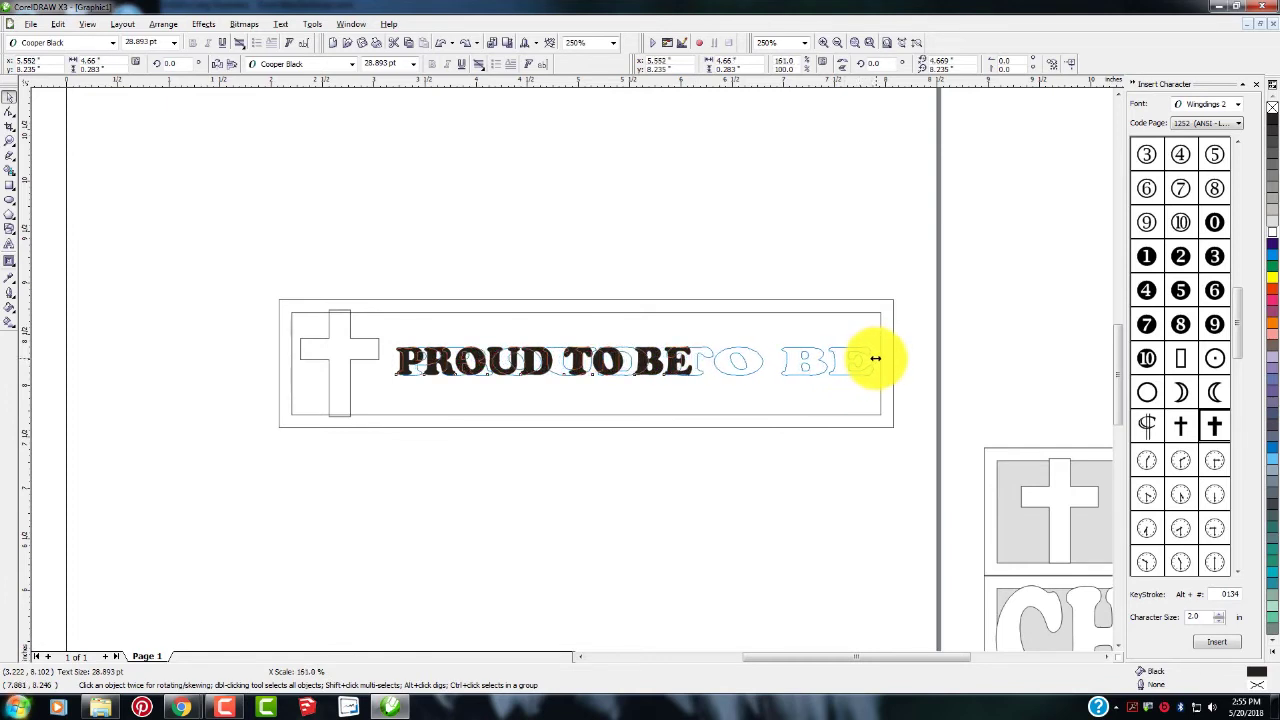
{"action": "left_click_drag", "start_coordinate": [877, 358], "coordinate": [877, 358]}
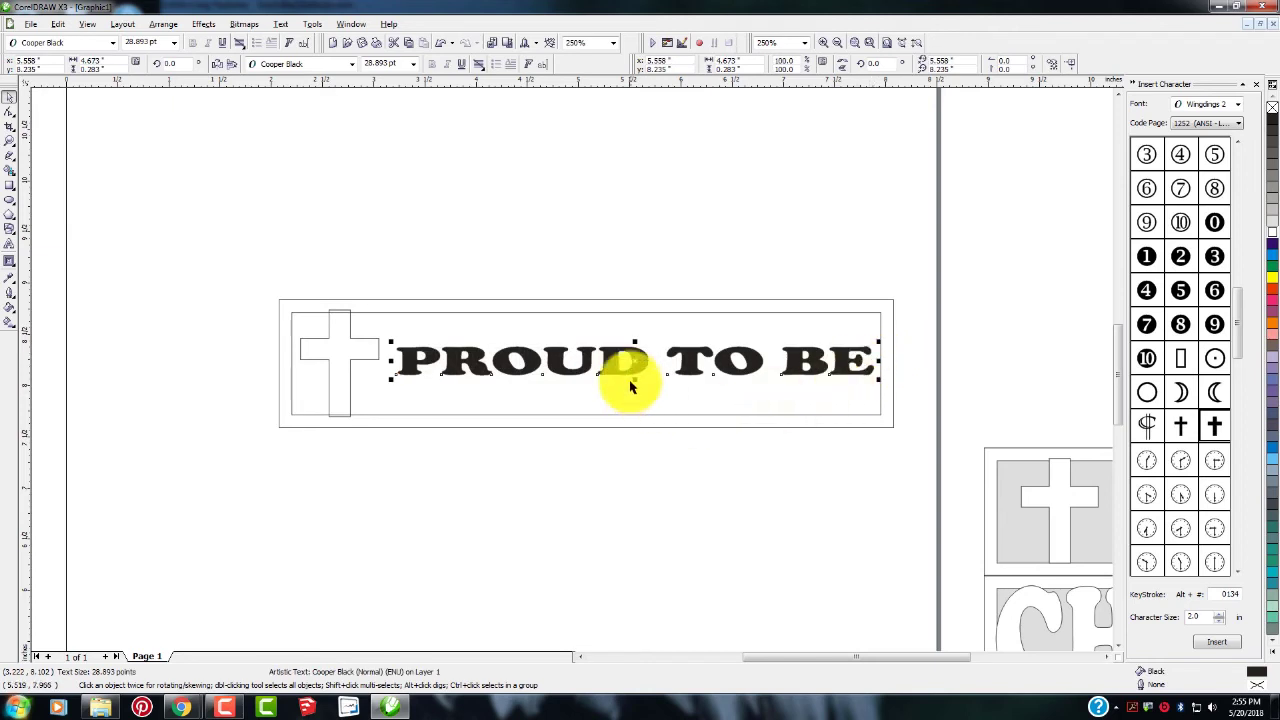
Step: Stretch PROUD TO BE vertically so it spans the inner border from top to bottom
{"action": "left_click_drag", "start_coordinate": [634, 381], "coordinate": [628, 416]}
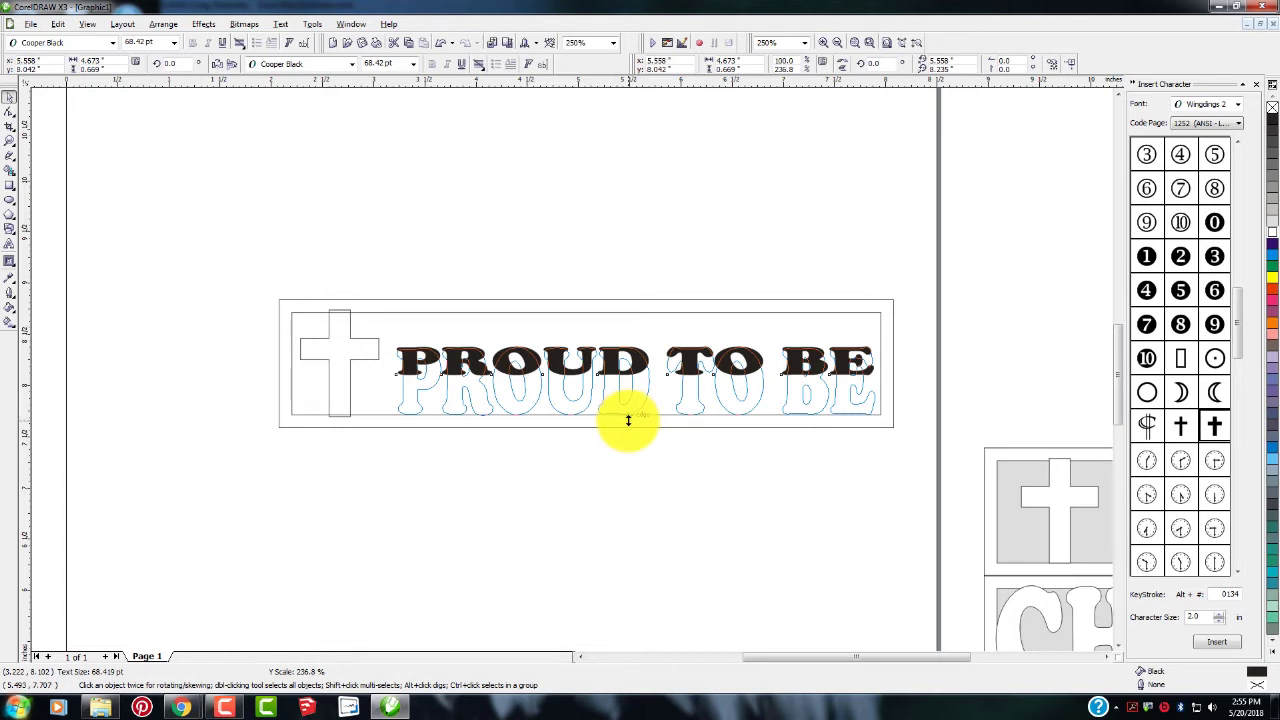
{"action": "left_click_drag", "start_coordinate": [628, 420], "coordinate": [628, 418]}
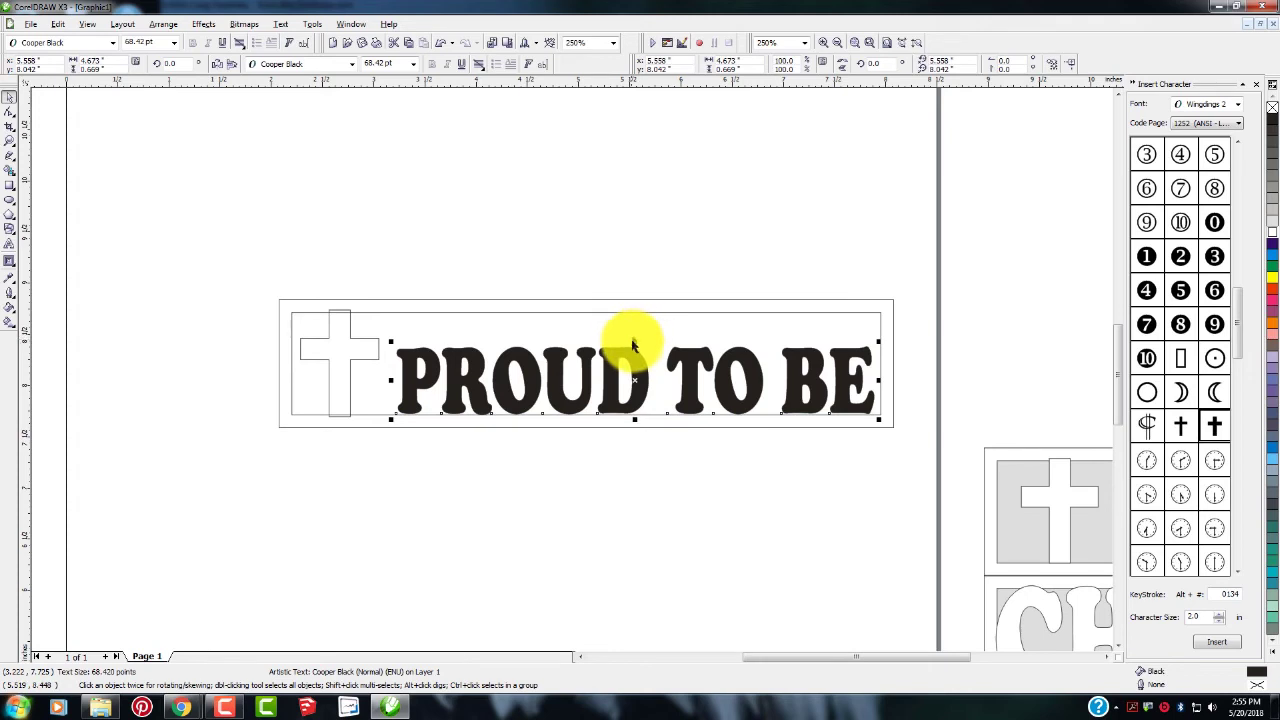
{"action": "left_click_drag", "start_coordinate": [634, 340], "coordinate": [636, 310]}
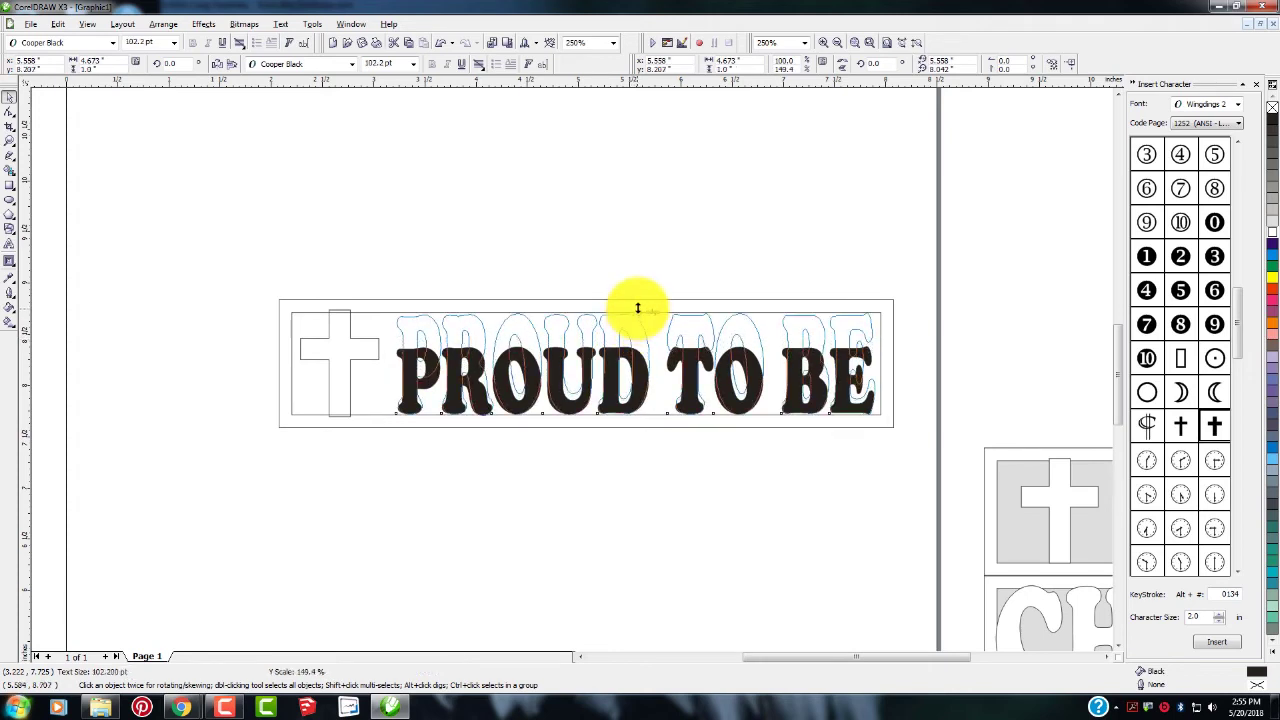
{"action": "left_click_drag", "start_coordinate": [639, 305], "coordinate": [625, 319]}
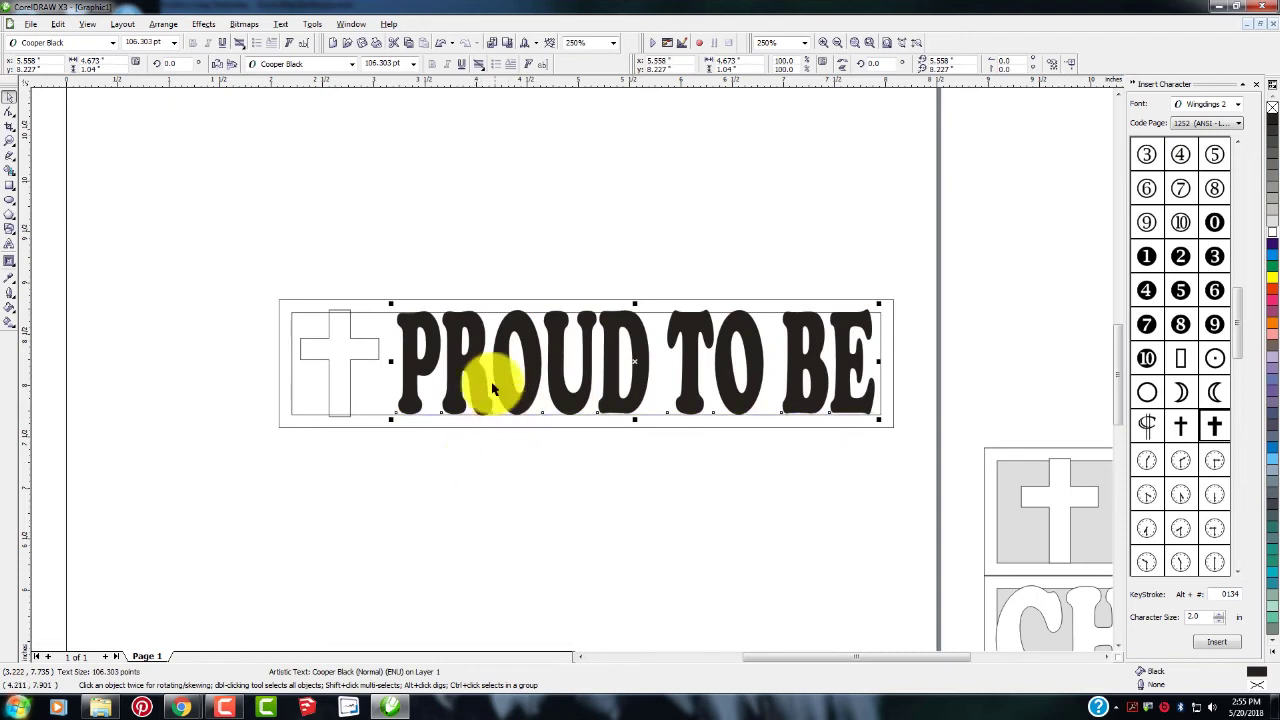
{"action": "scroll", "coordinate": [565, 373], "scroll_direction": "up", "scroll_amount": 2}
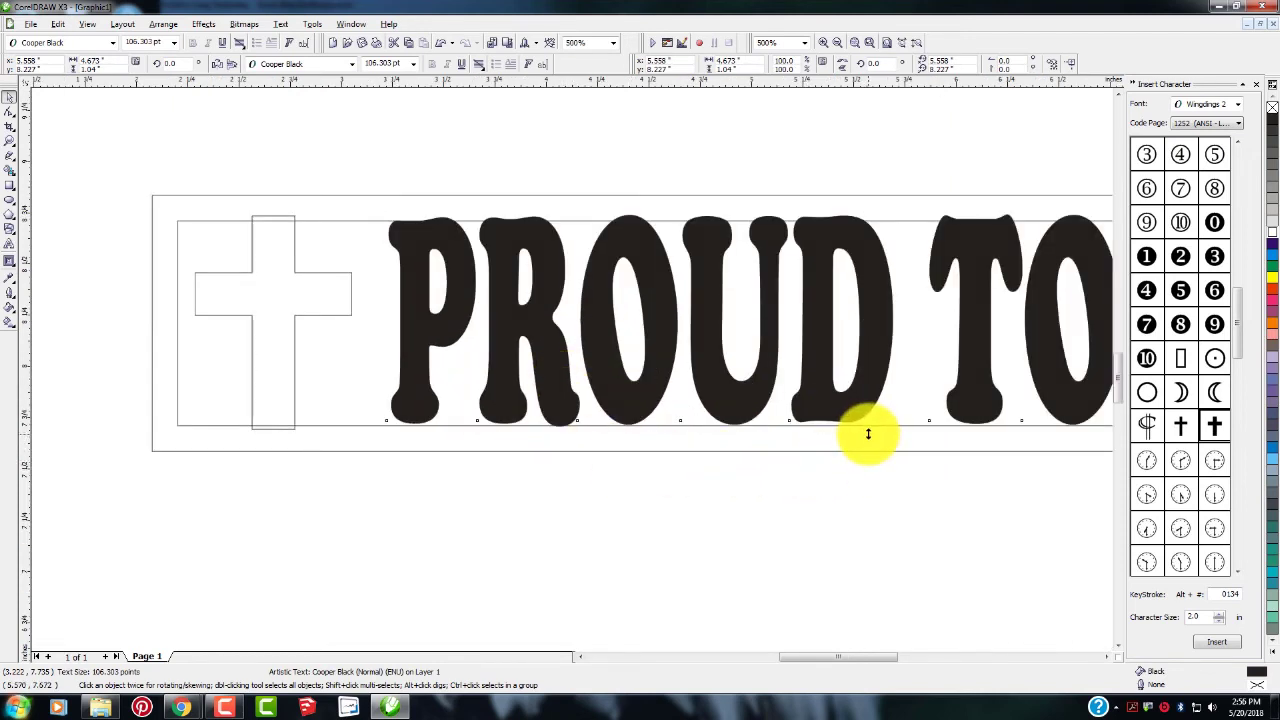
{"action": "left_click_drag", "start_coordinate": [868, 433], "coordinate": [870, 435]}
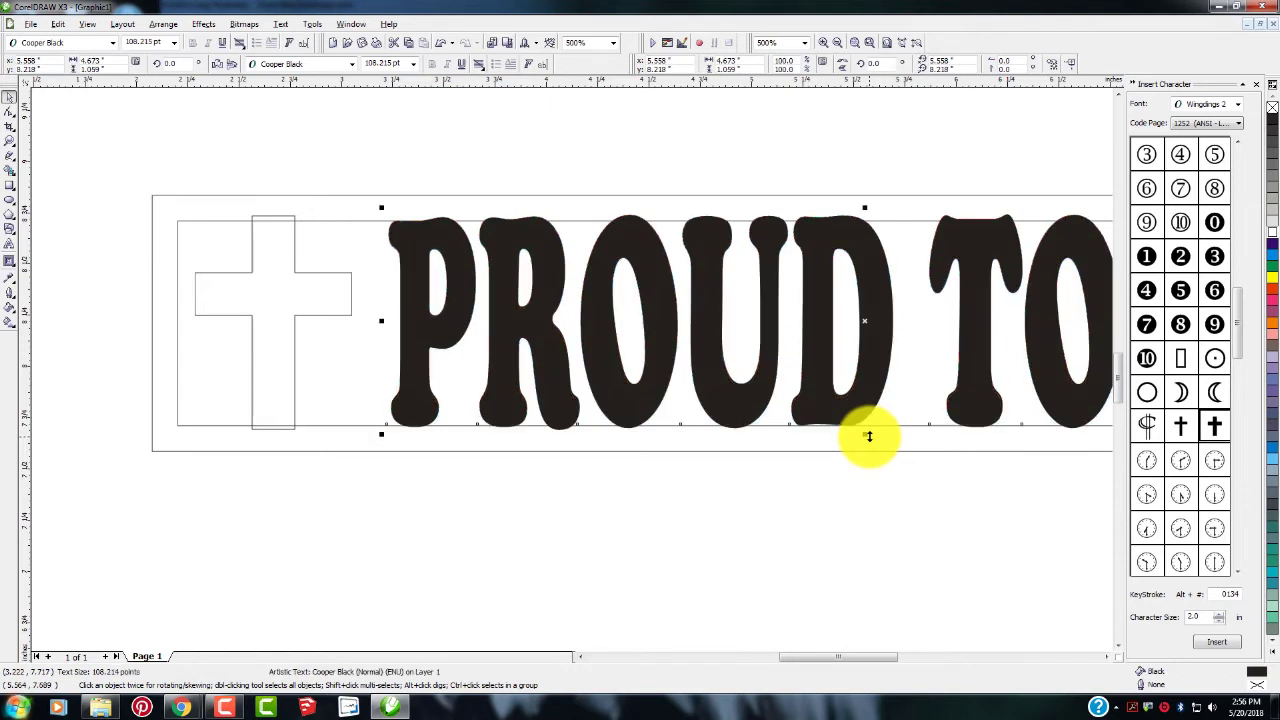
{"action": "left_click", "coordinate": [735, 511]}
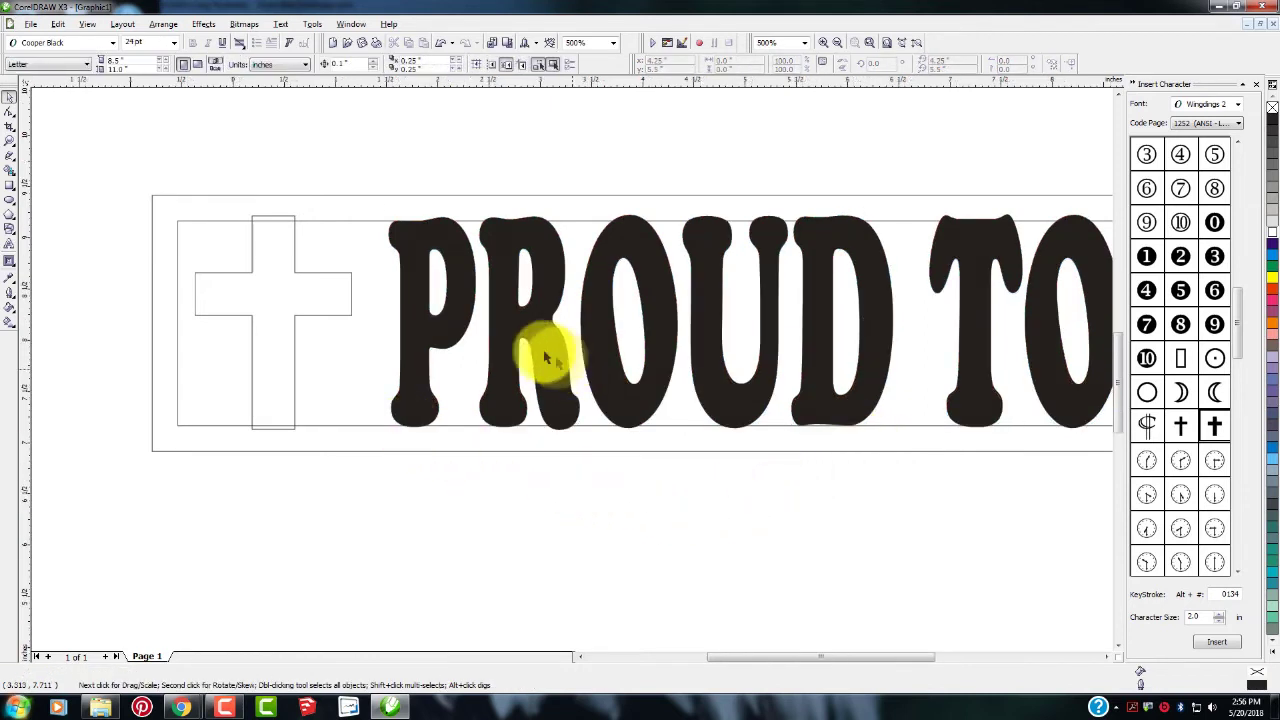
{"action": "scroll", "coordinate": [466, 337], "scroll_direction": "down", "scroll_amount": 2}
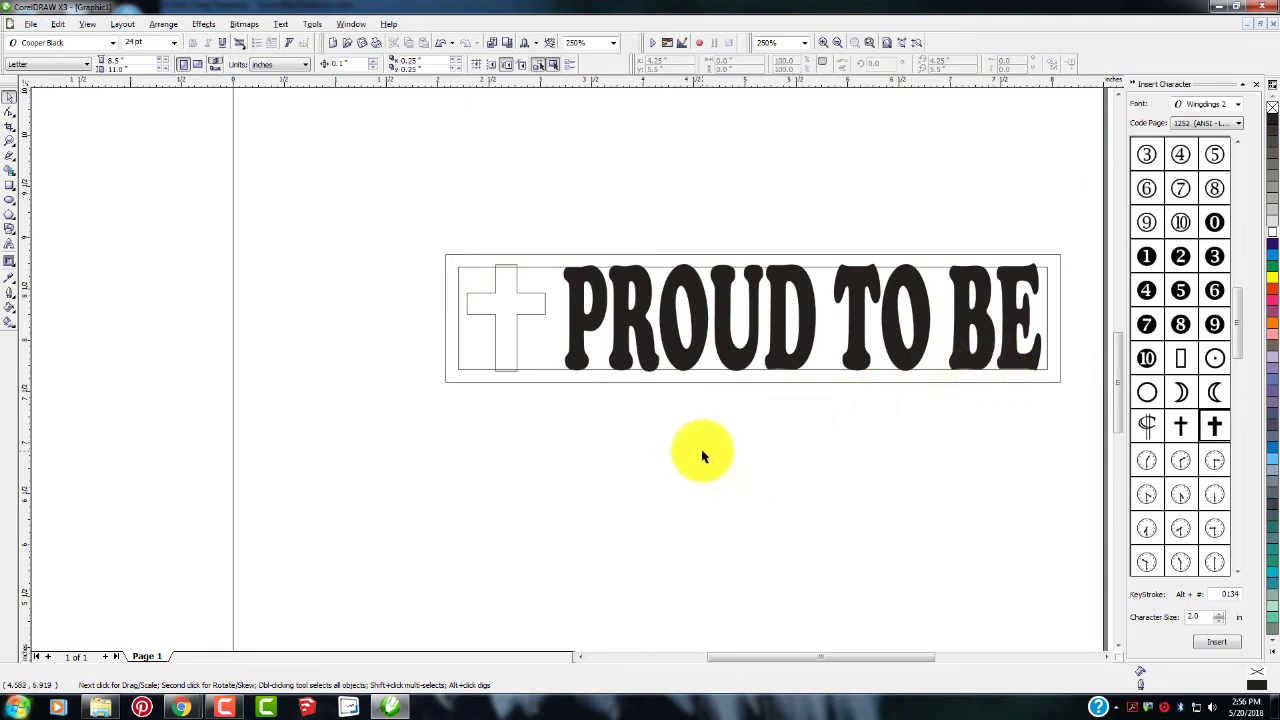
Step: Give PROUD TO BE a white fill and a black outline
{"action": "left_click", "coordinate": [795, 366]}
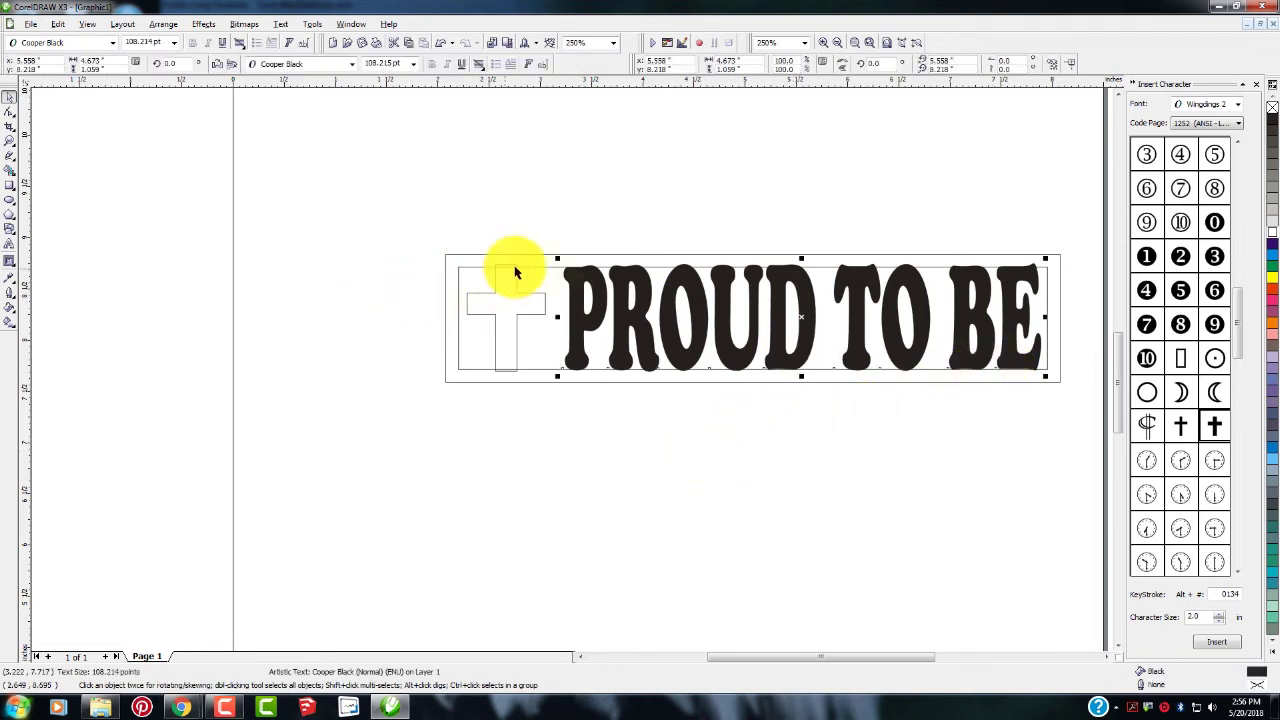
{"action": "left_click", "coordinate": [1274, 237]}
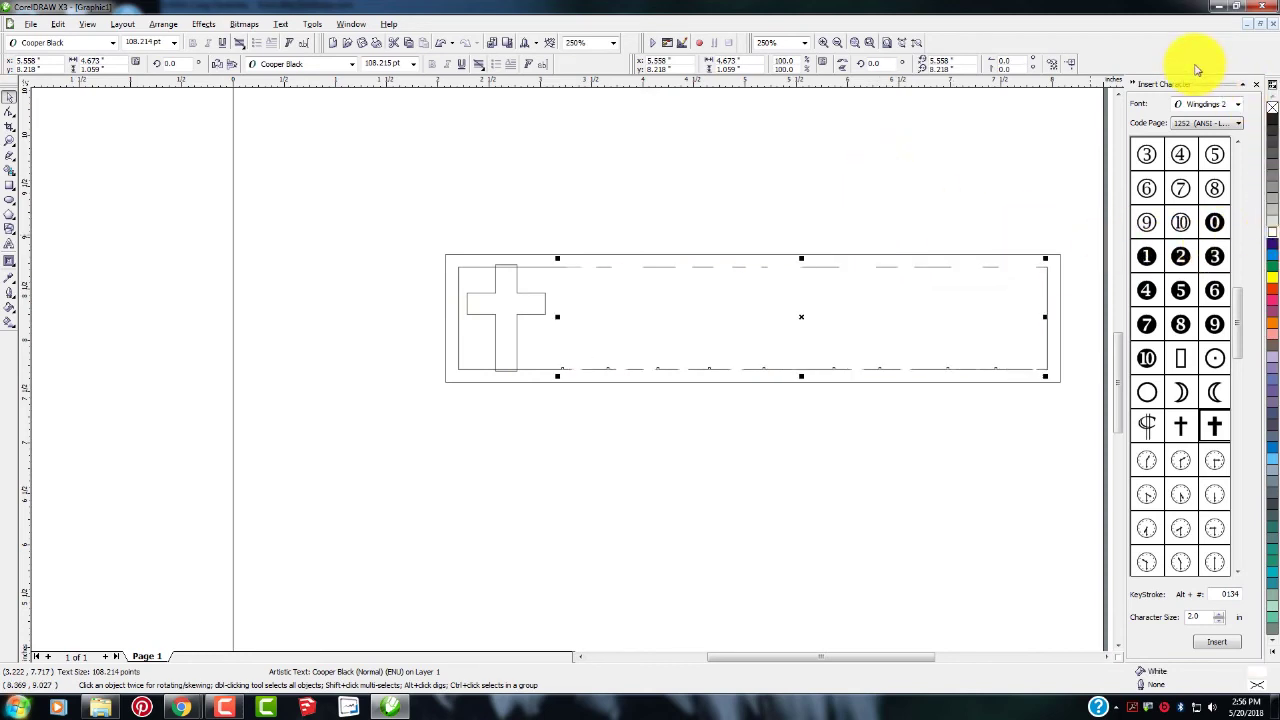
{"action": "right_click", "coordinate": [1272, 120]}
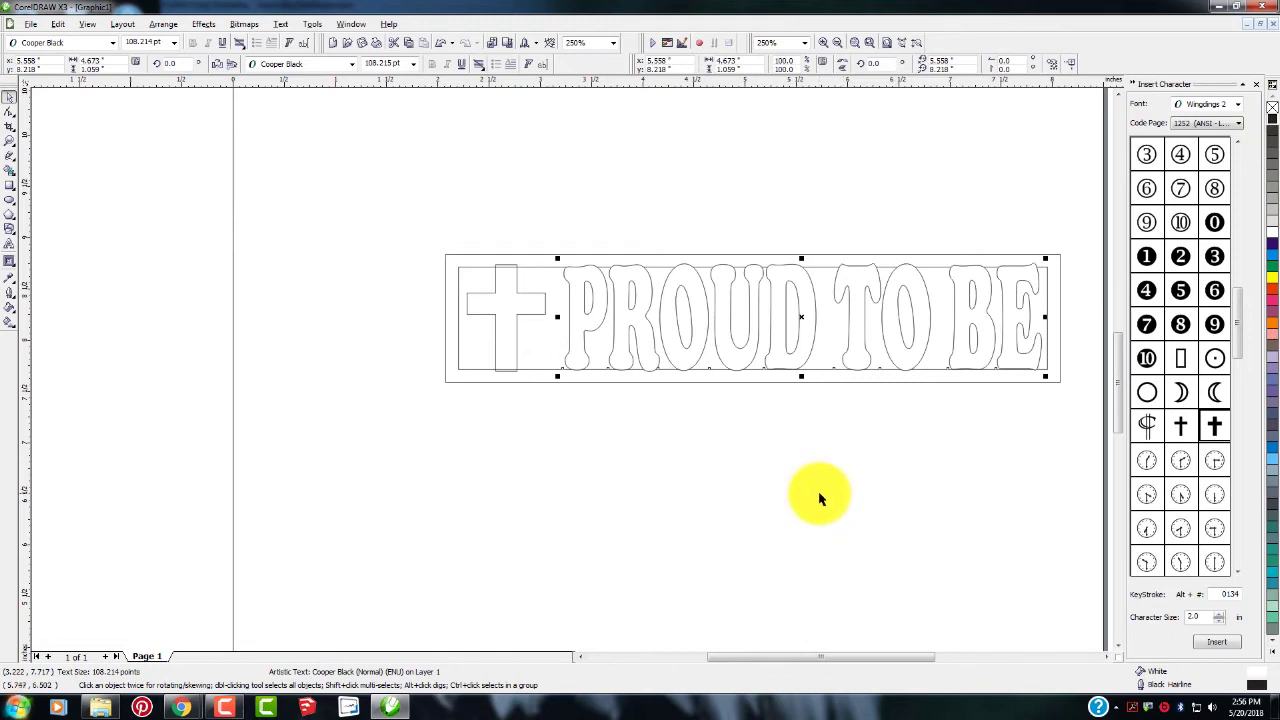
Step: Group the cross, PROUD TO BE text and frame into one banner object
{"action": "left_click", "coordinate": [760, 488]}
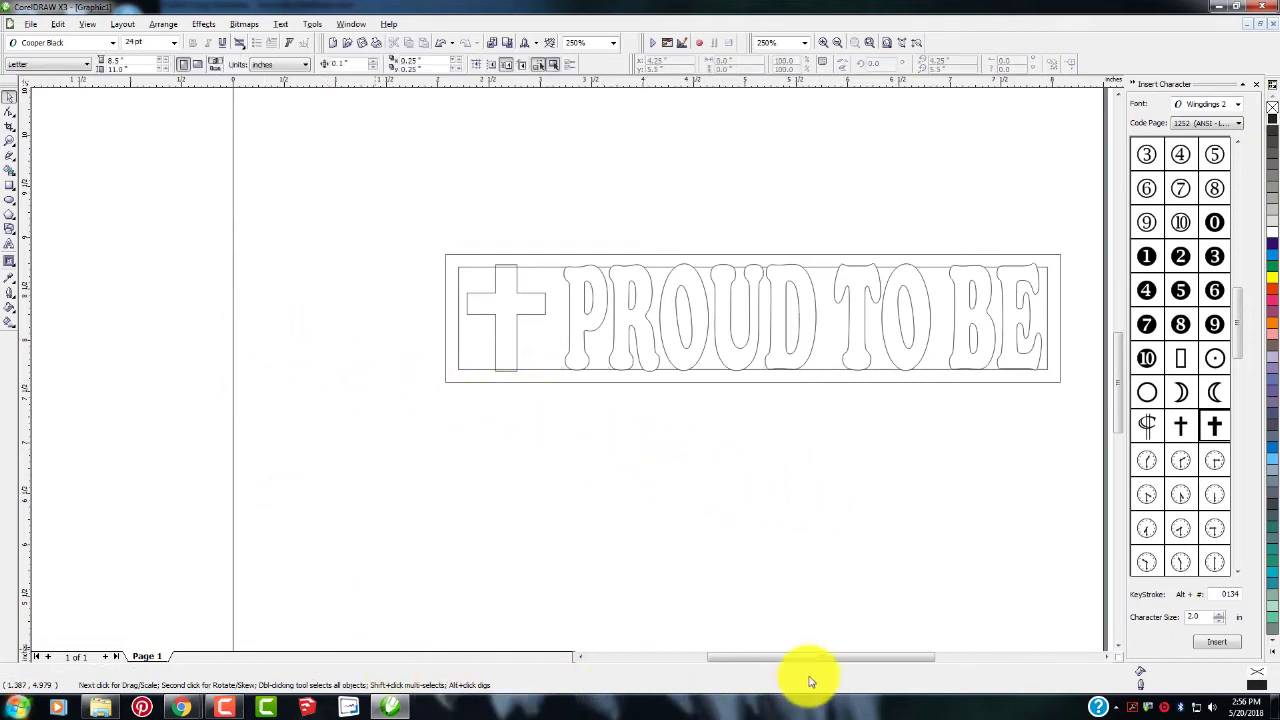
{"action": "scroll", "coordinate": [826, 663], "scroll_direction": "right", "scroll_amount": 3}
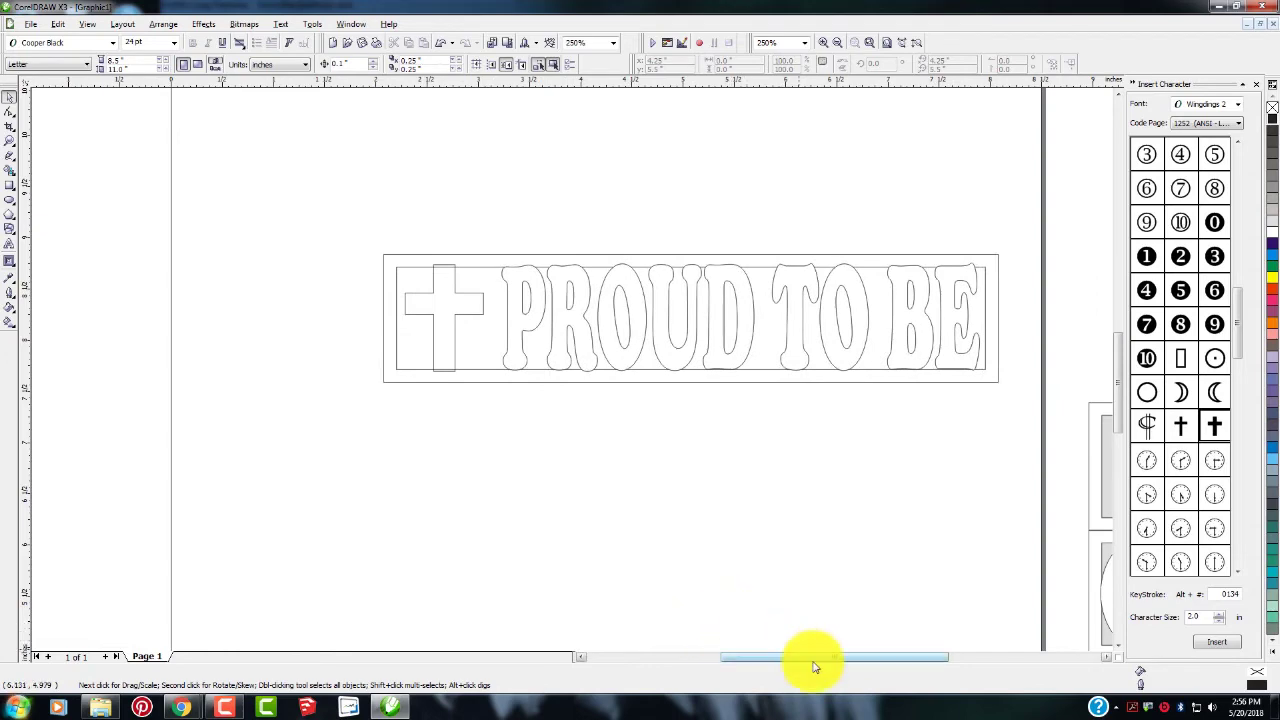
{"action": "left_click_drag", "start_coordinate": [814, 660], "coordinate": [891, 651]}
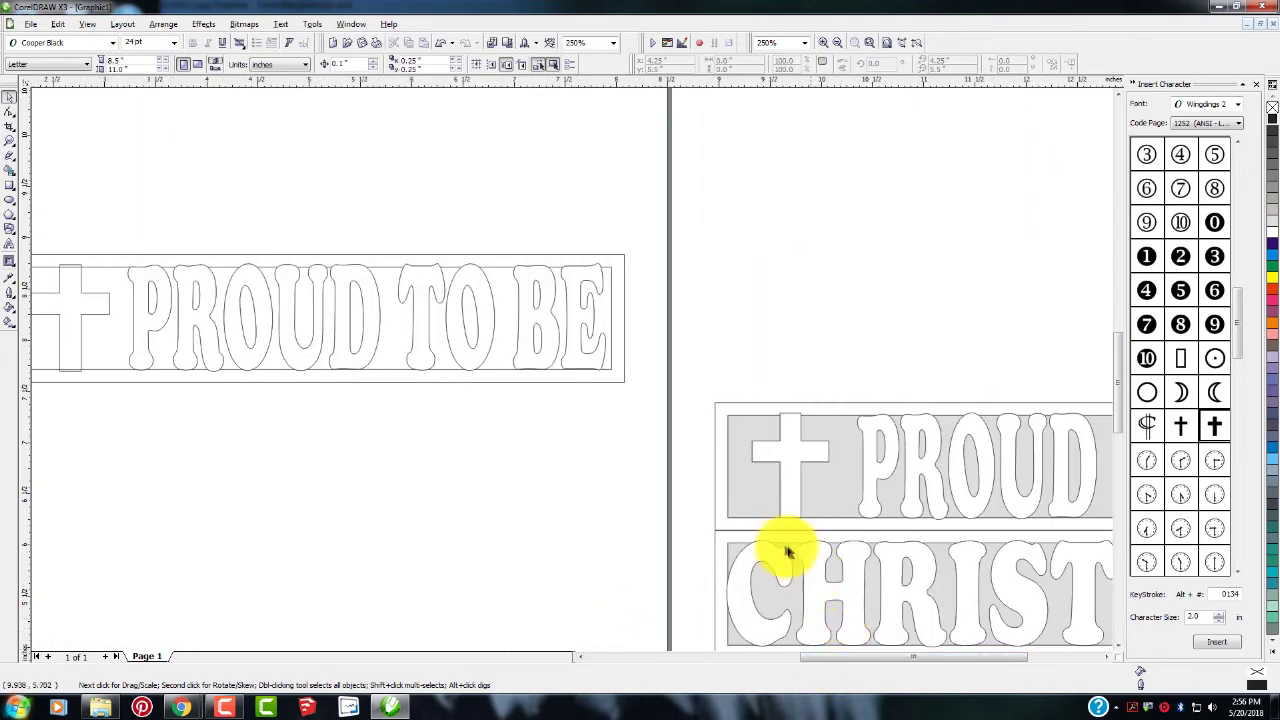
{"action": "left_click_drag", "start_coordinate": [843, 660], "coordinate": [791, 657]}
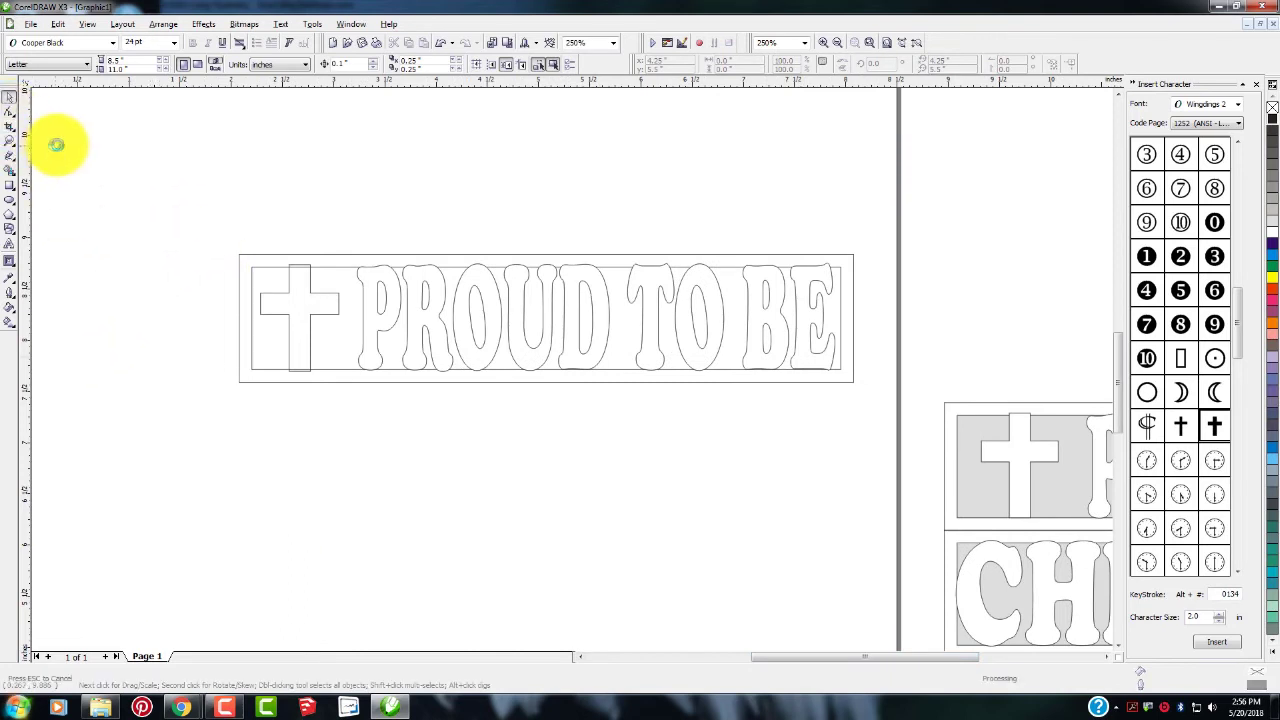
{"action": "left_click_drag", "start_coordinate": [105, 170], "coordinate": [885, 438]}
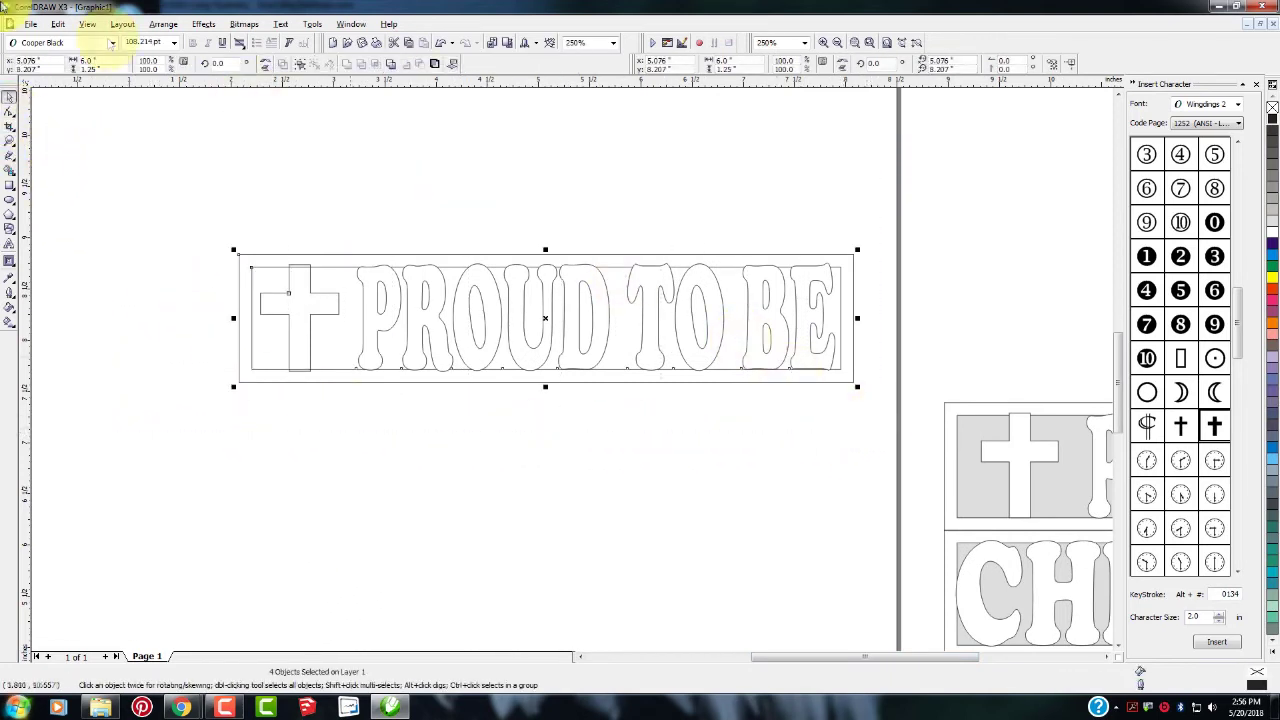
{"action": "left_click", "coordinate": [163, 24]}
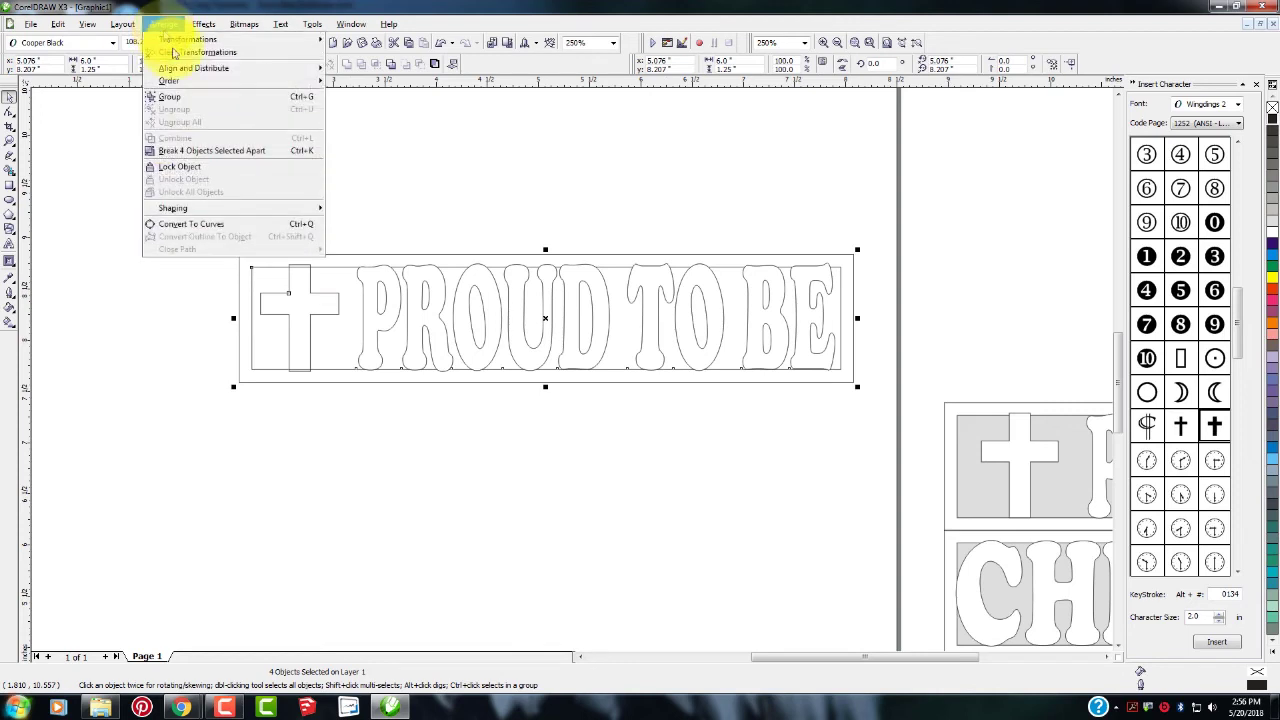
{"action": "left_click", "coordinate": [166, 100]}
{"action": "left_click", "coordinate": [143, 189]}
Step: Duplicate the banner group and nudge the copy down below the original
{"action": "left_click", "coordinate": [363, 325]}
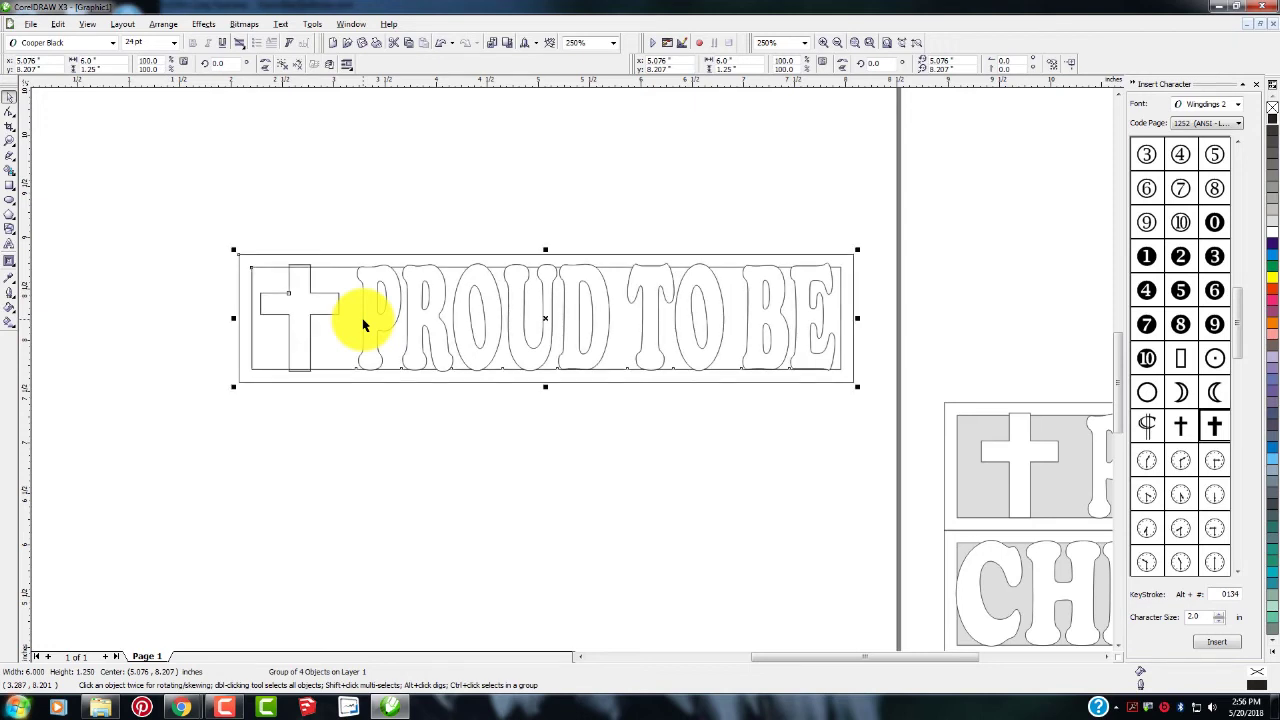
{"action": "key", "text": "KP_Add"}
{"action": "key", "text": "Down"}
{"action": "key", "text": "Down"}
{"action": "key", "text": "Down"}
{"action": "key", "text": "Down"}
{"action": "key", "text": "Down"}
{"action": "key", "text": "Down"}
{"action": "key", "text": "Down"}
{"action": "key", "text": "Down"}
{"action": "key", "text": "Down"}
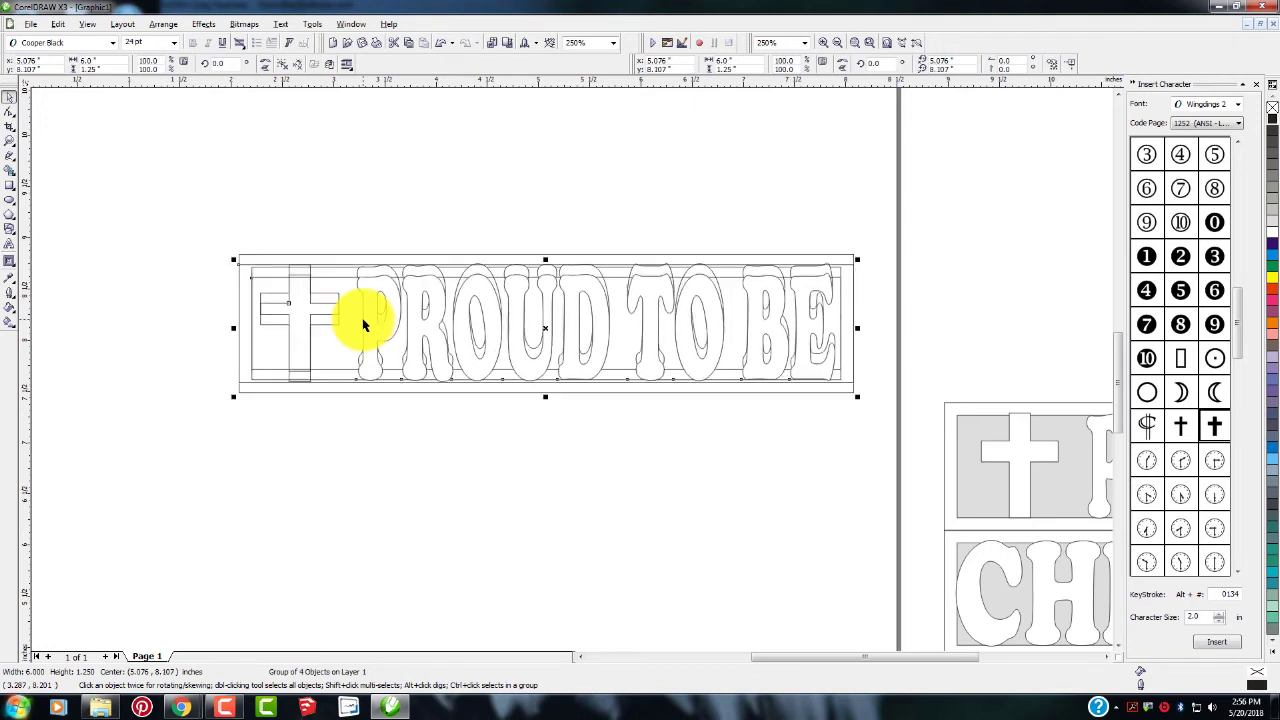
{"action": "key", "text": "Down"}
{"action": "key", "text": "Down"}
{"action": "key", "text": "Down"}
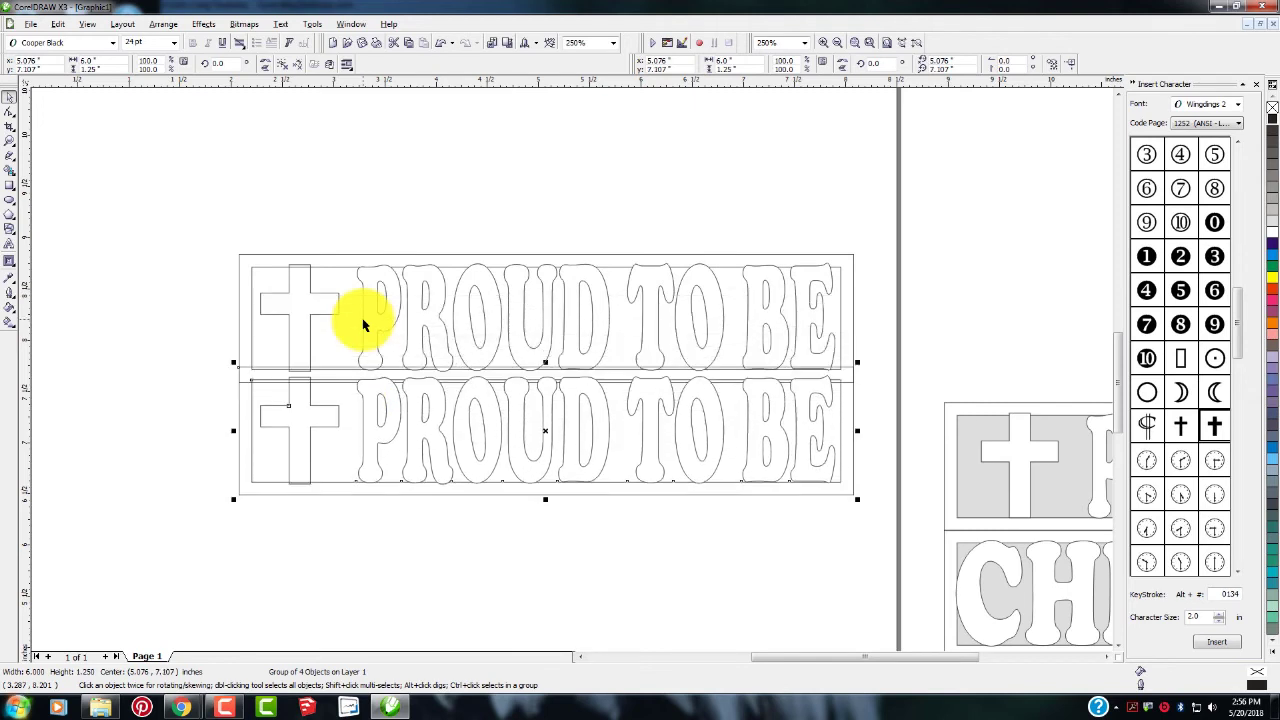
{"action": "key", "text": "Down"}
{"action": "key", "text": "Down"}
{"action": "key", "text": "Down"}
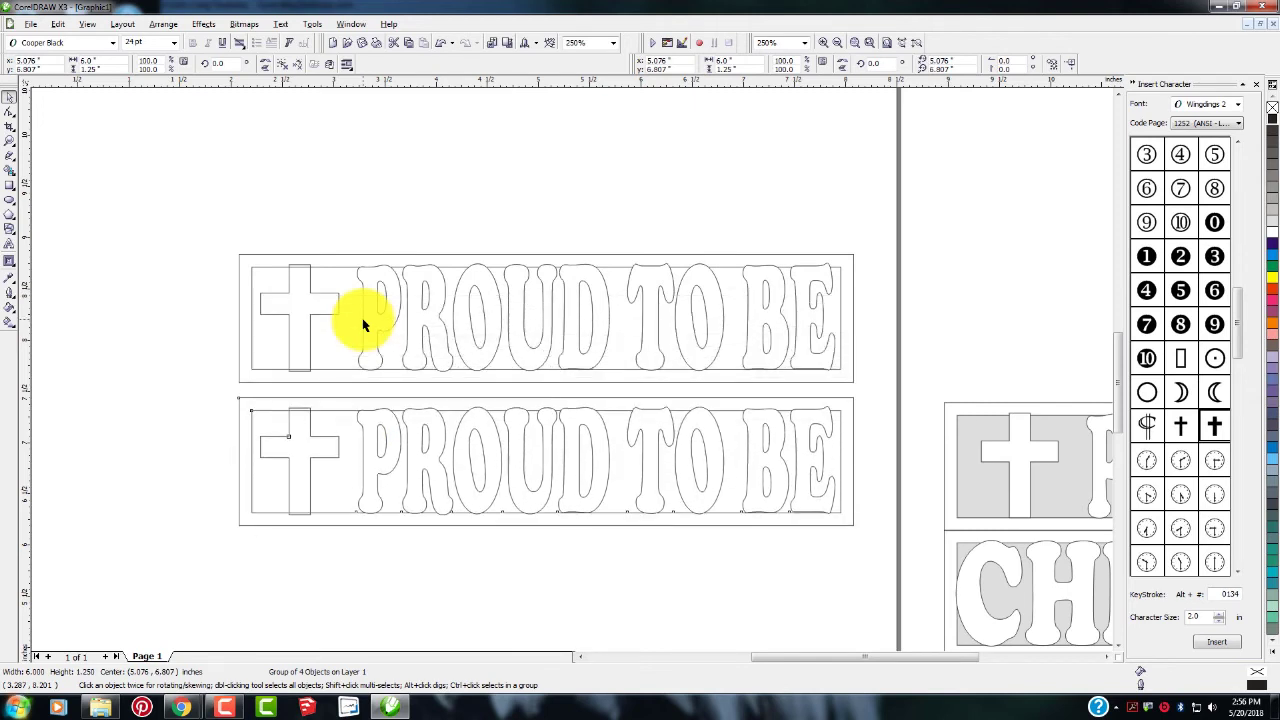
{"action": "left_click", "coordinate": [370, 560]}
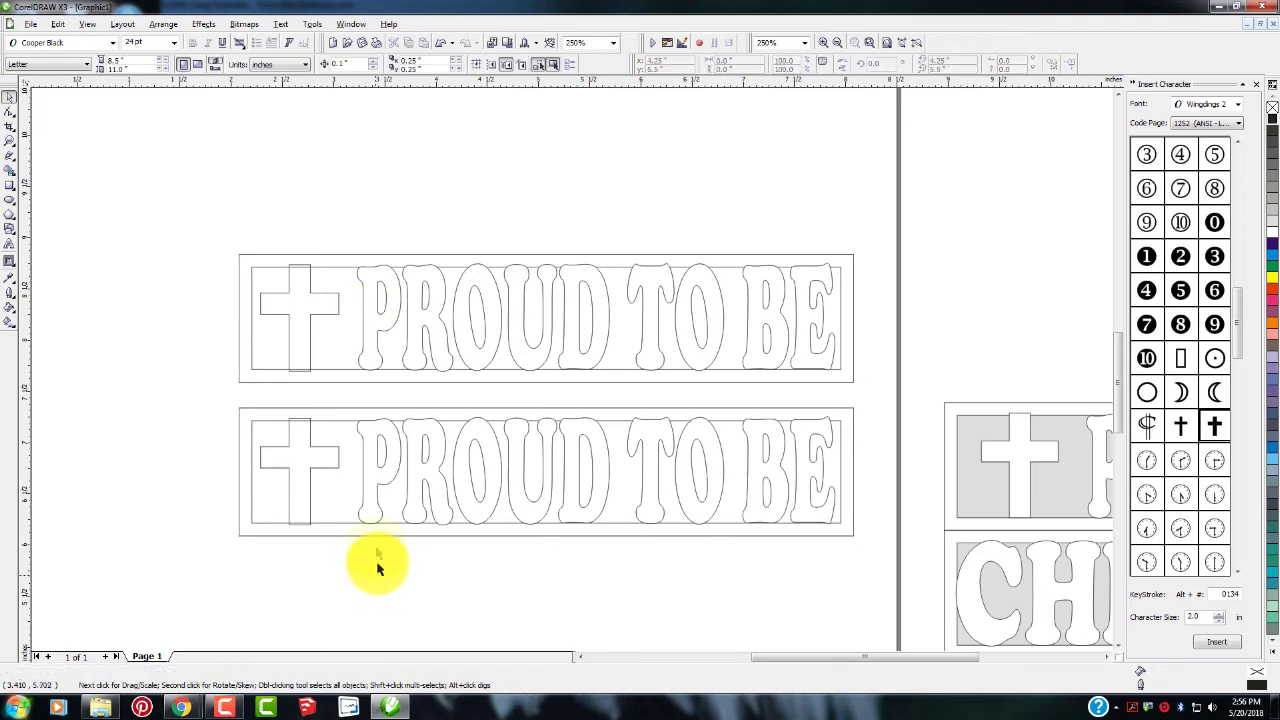
Step: Ungroup the lower banner copy and delete its cross
{"action": "left_click", "coordinate": [418, 478]}
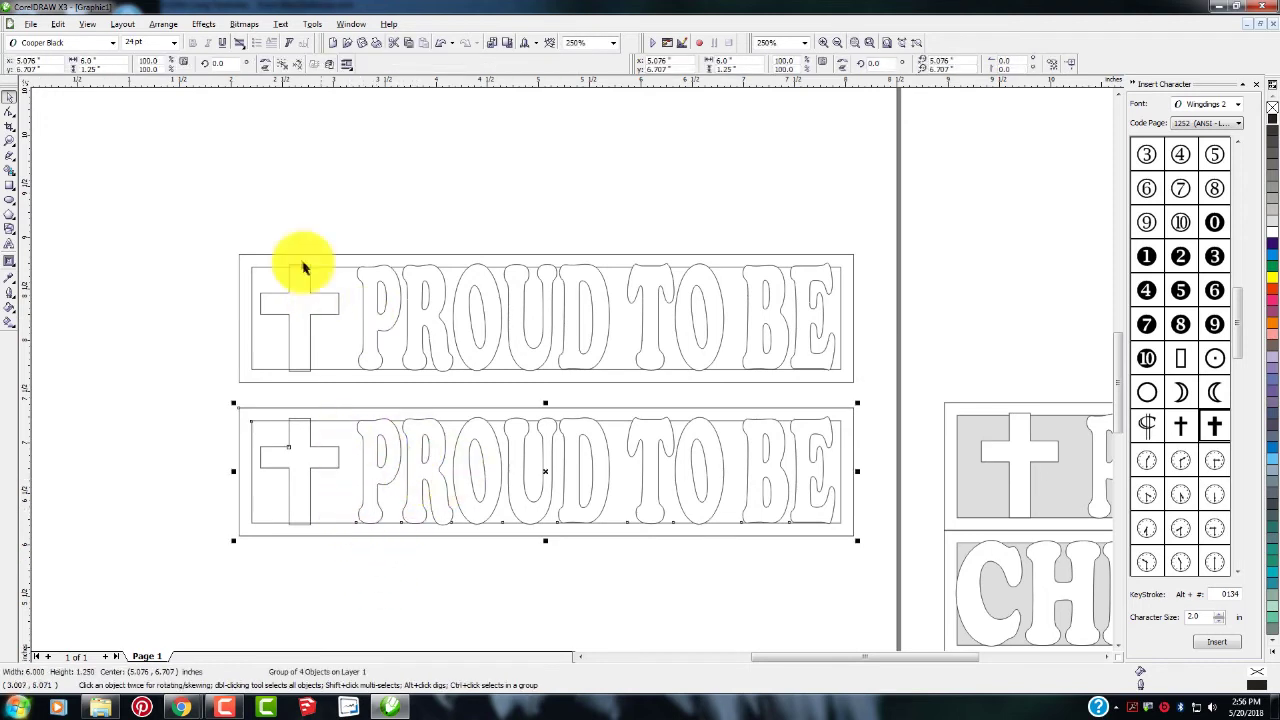
{"action": "left_click", "coordinate": [157, 27]}
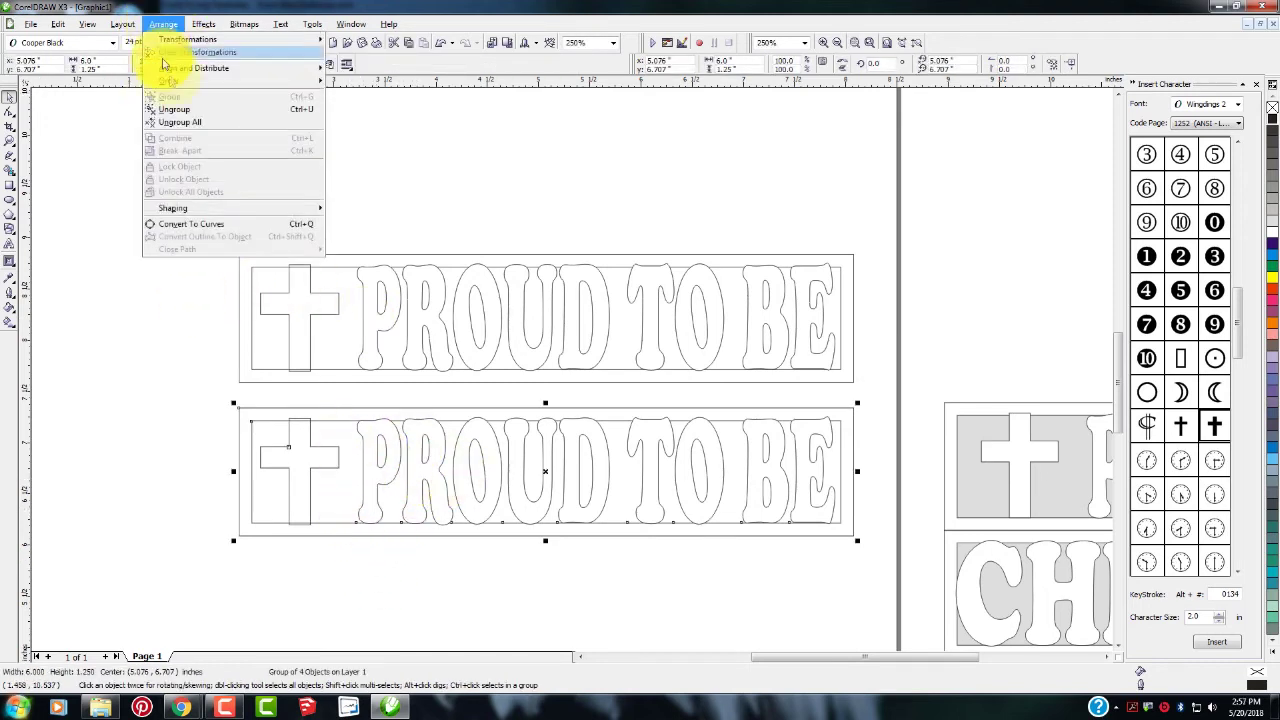
{"action": "left_click", "coordinate": [182, 120]}
{"action": "left_click", "coordinate": [136, 228]}
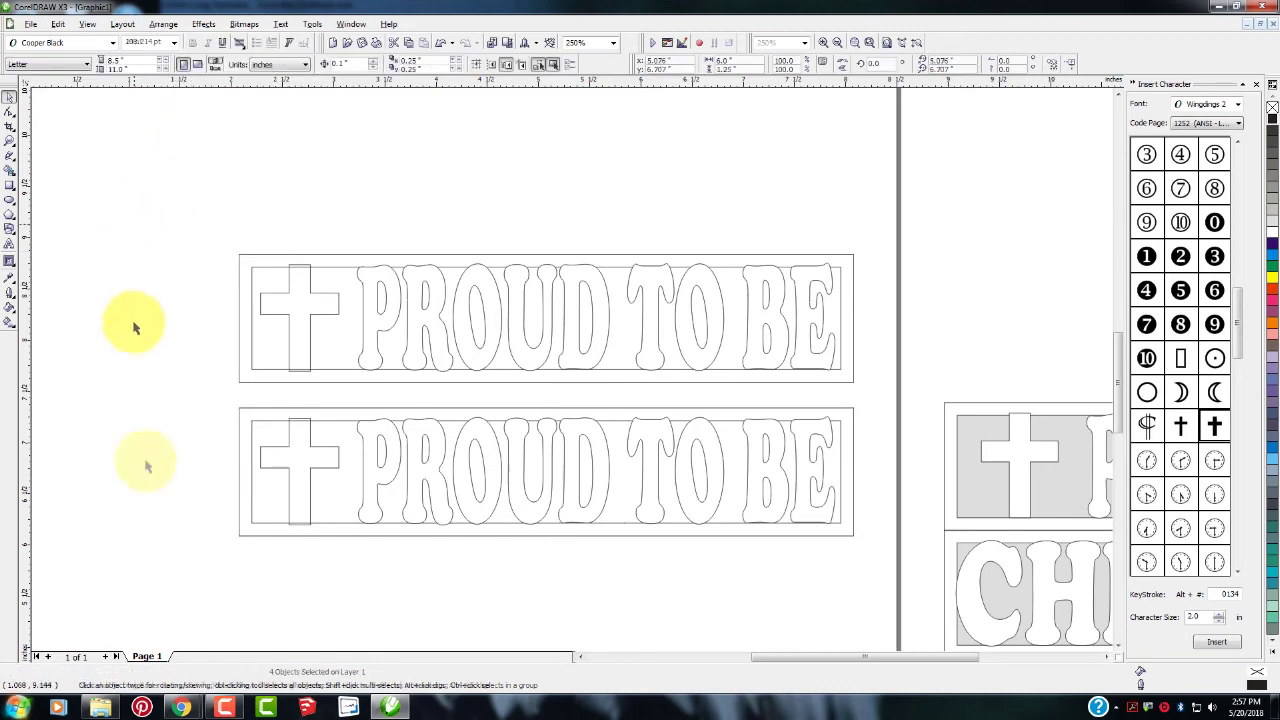
{"action": "left_click", "coordinate": [328, 473]}
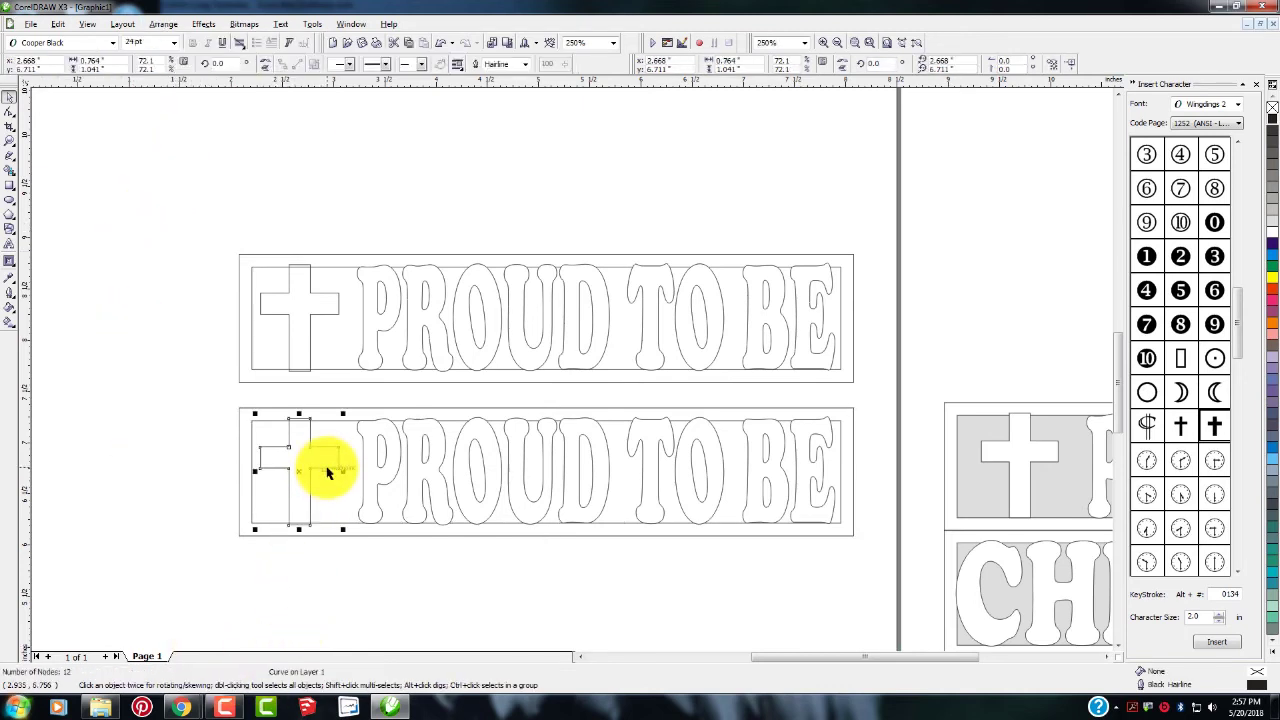
{"action": "key", "text": "Delete"}
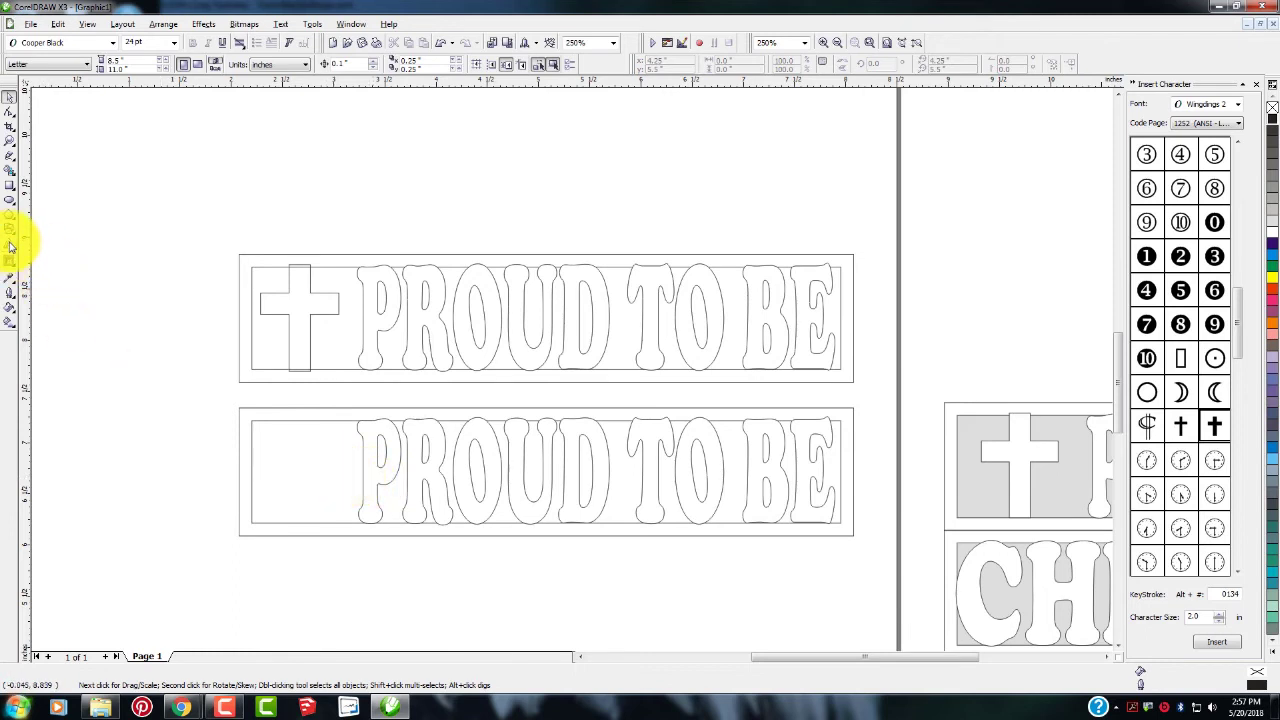
Step: Replace the lower PROUD TO BE text with CHRISTIAN
{"action": "left_click", "coordinate": [410, 460]}
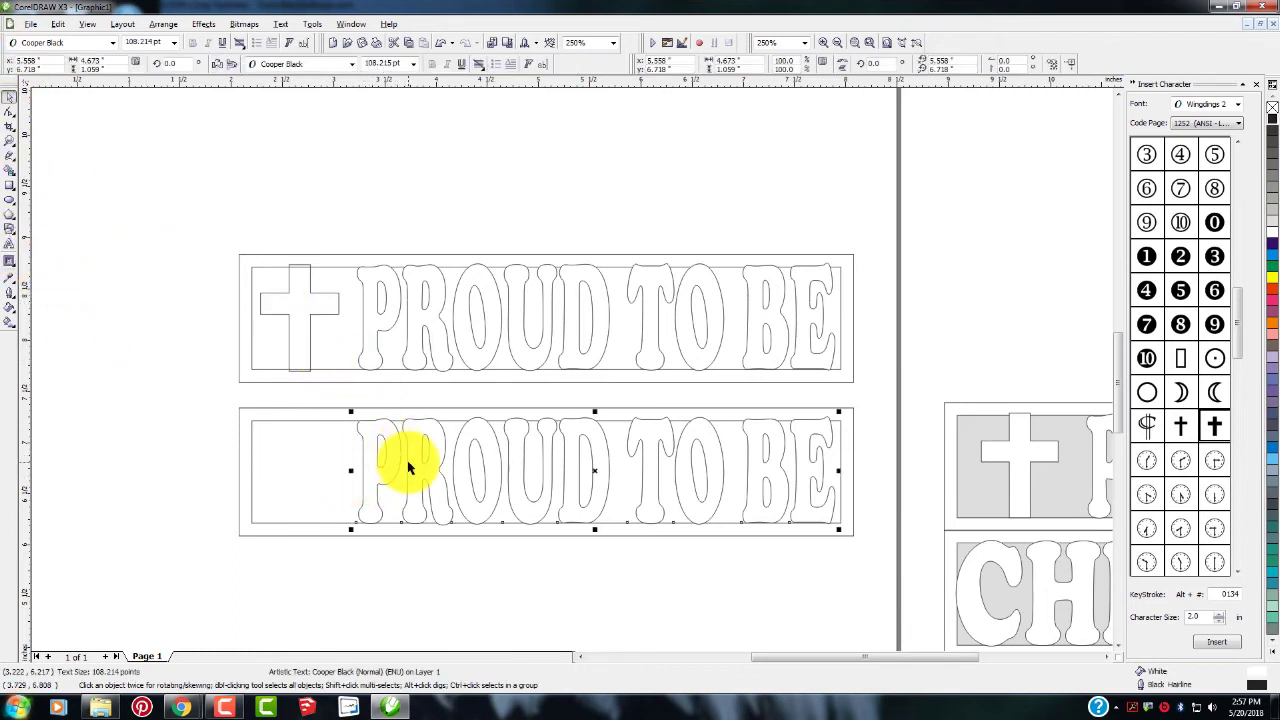
{"action": "left_click", "coordinate": [8, 245]}
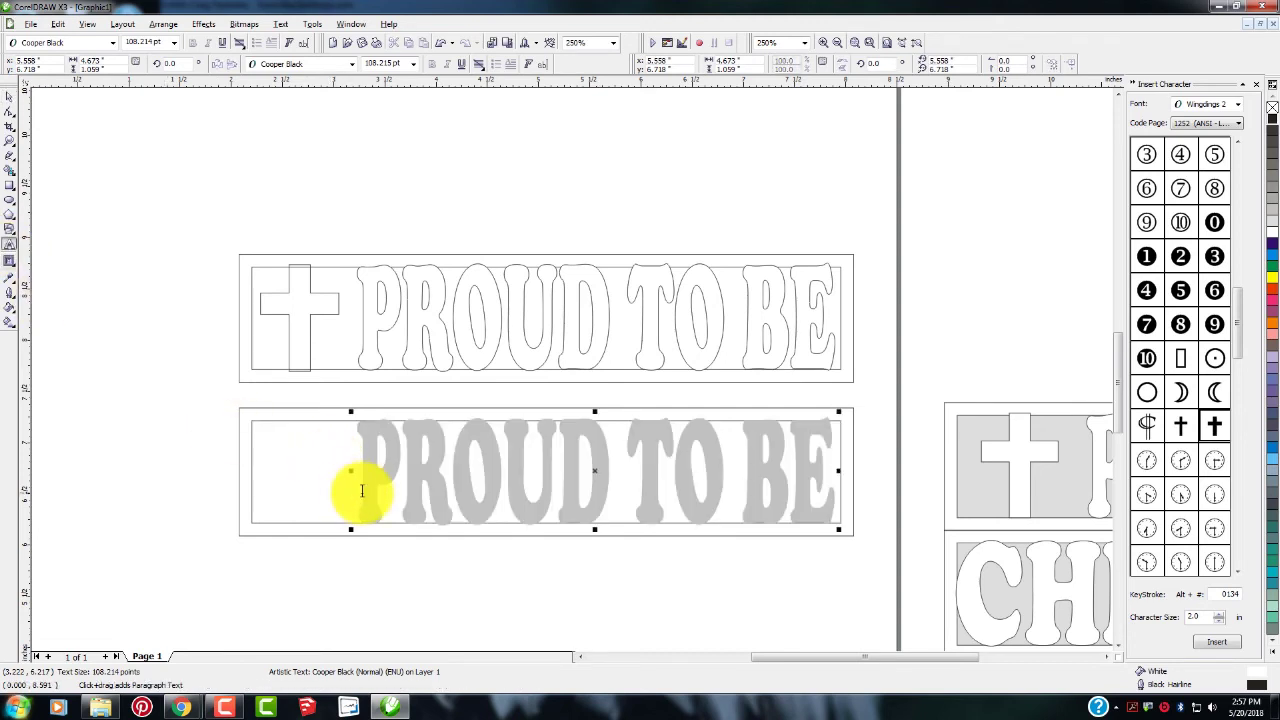
{"action": "left_click_drag", "start_coordinate": [363, 487], "coordinate": [837, 486]}
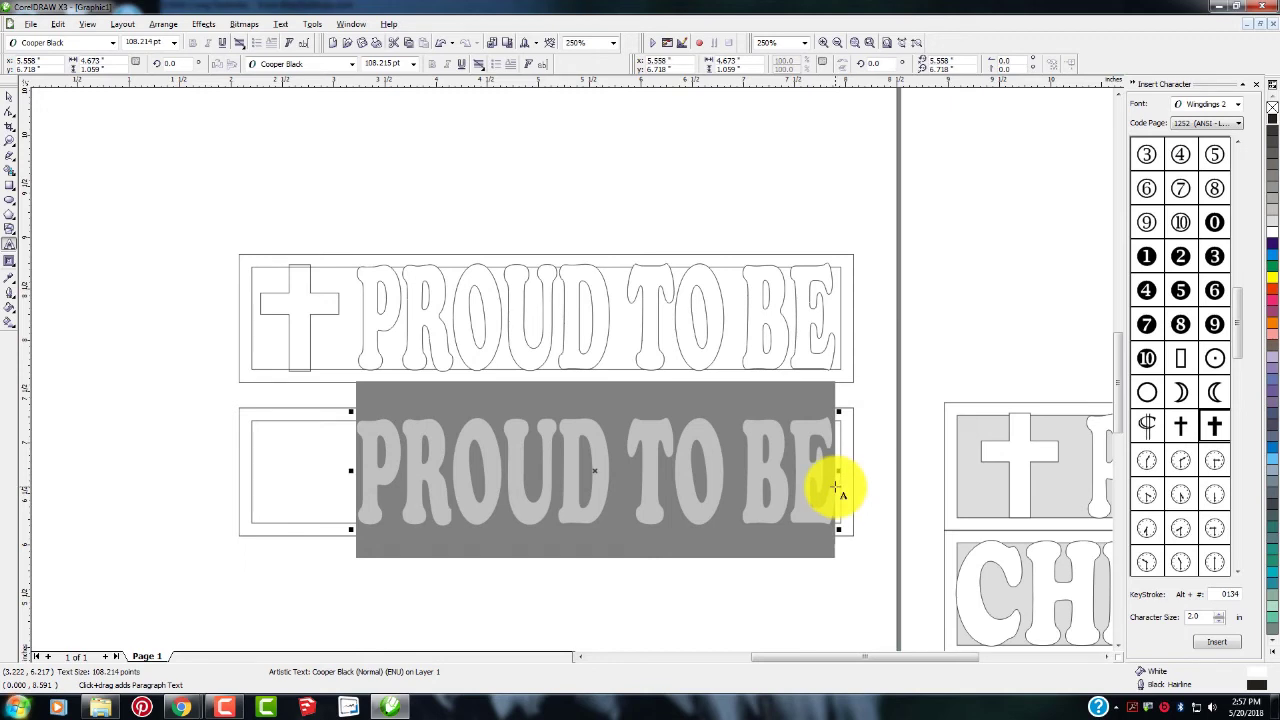
{"action": "type", "text": "CHRIS"}
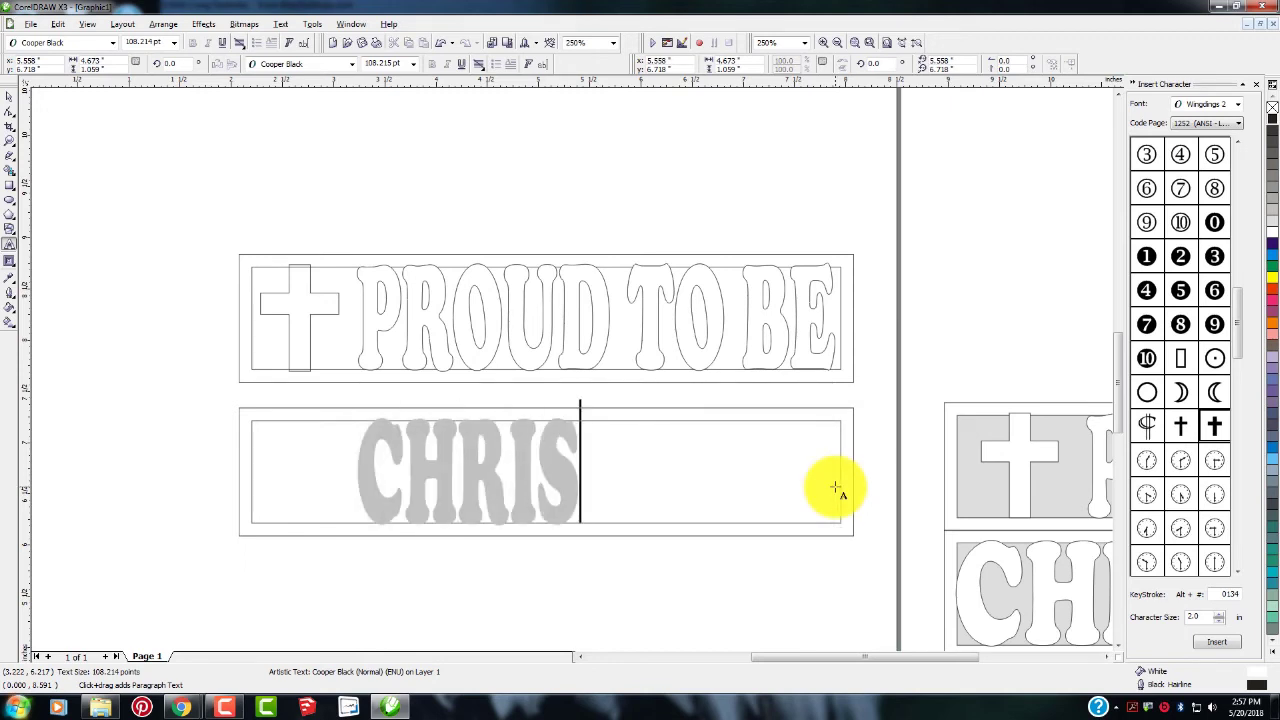
{"action": "type", "text": "TIAN"}
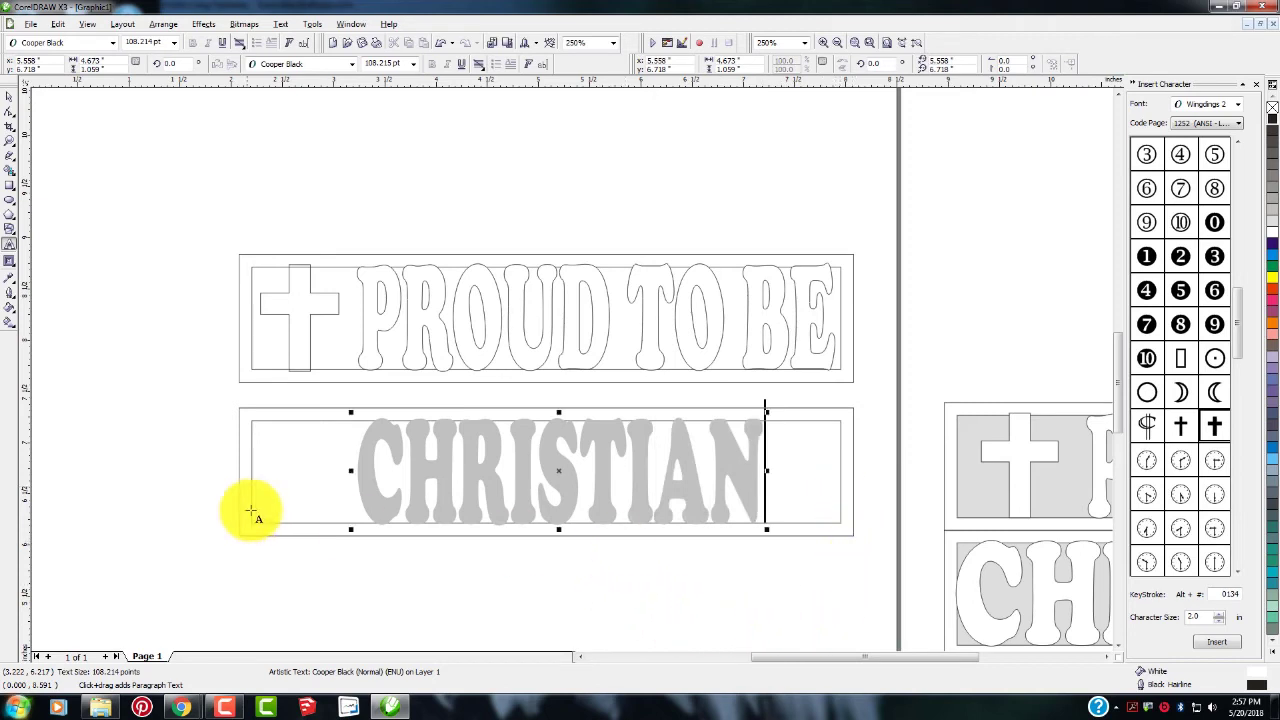
Step: Stretch CHRISTIAN horizontally to fill the lower rectangle edge to edge
{"action": "left_click_drag", "start_coordinate": [347, 472], "coordinate": [241, 487]}
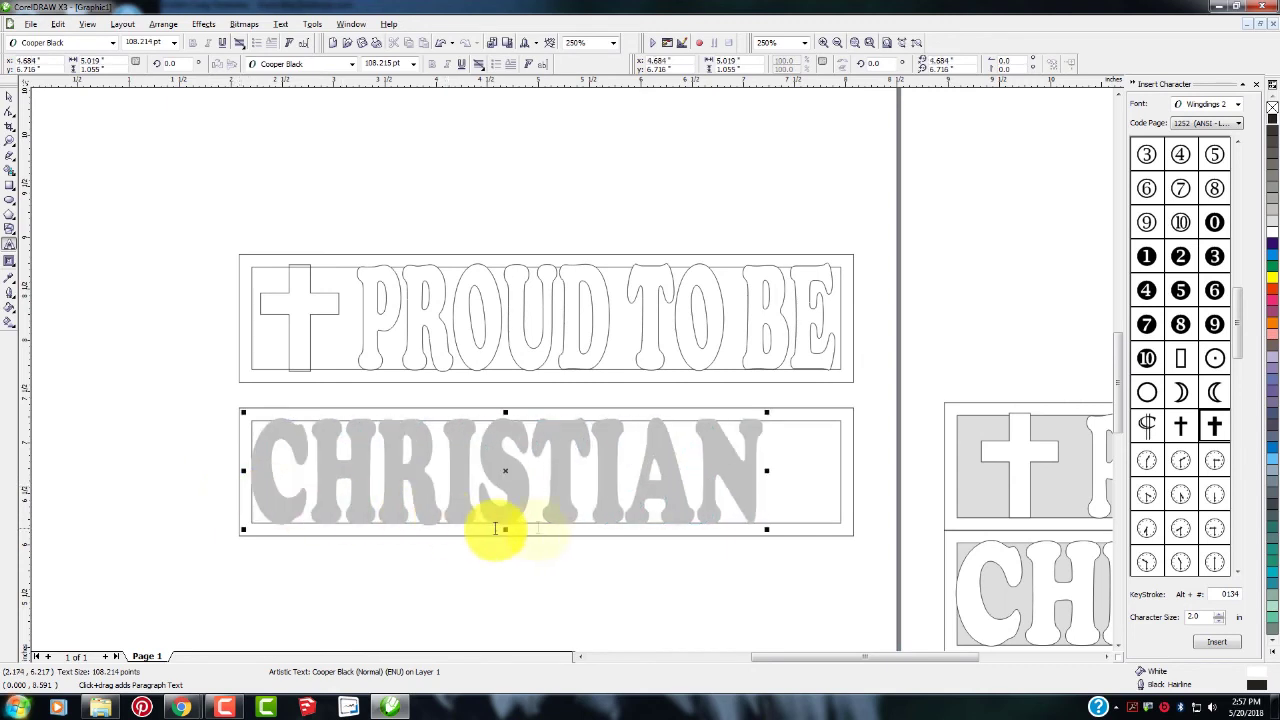
{"action": "left_click", "coordinate": [760, 478]}
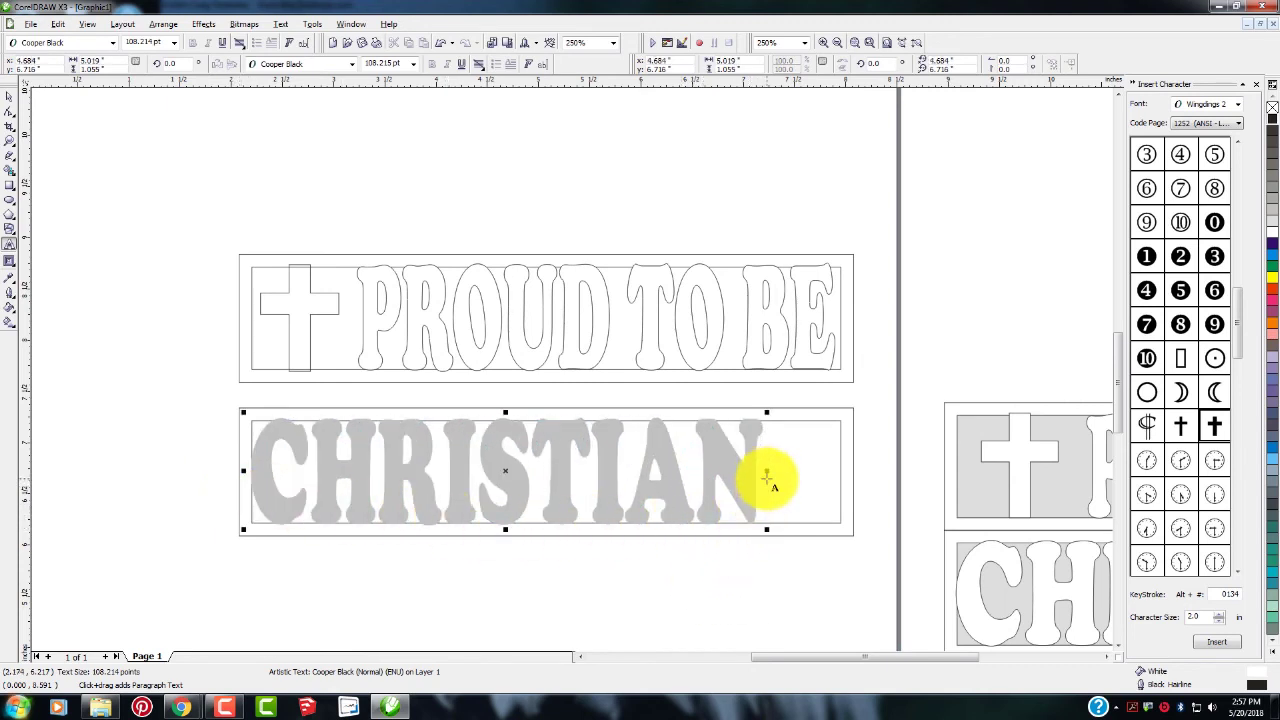
{"action": "left_click_drag", "start_coordinate": [766, 472], "coordinate": [837, 471]}
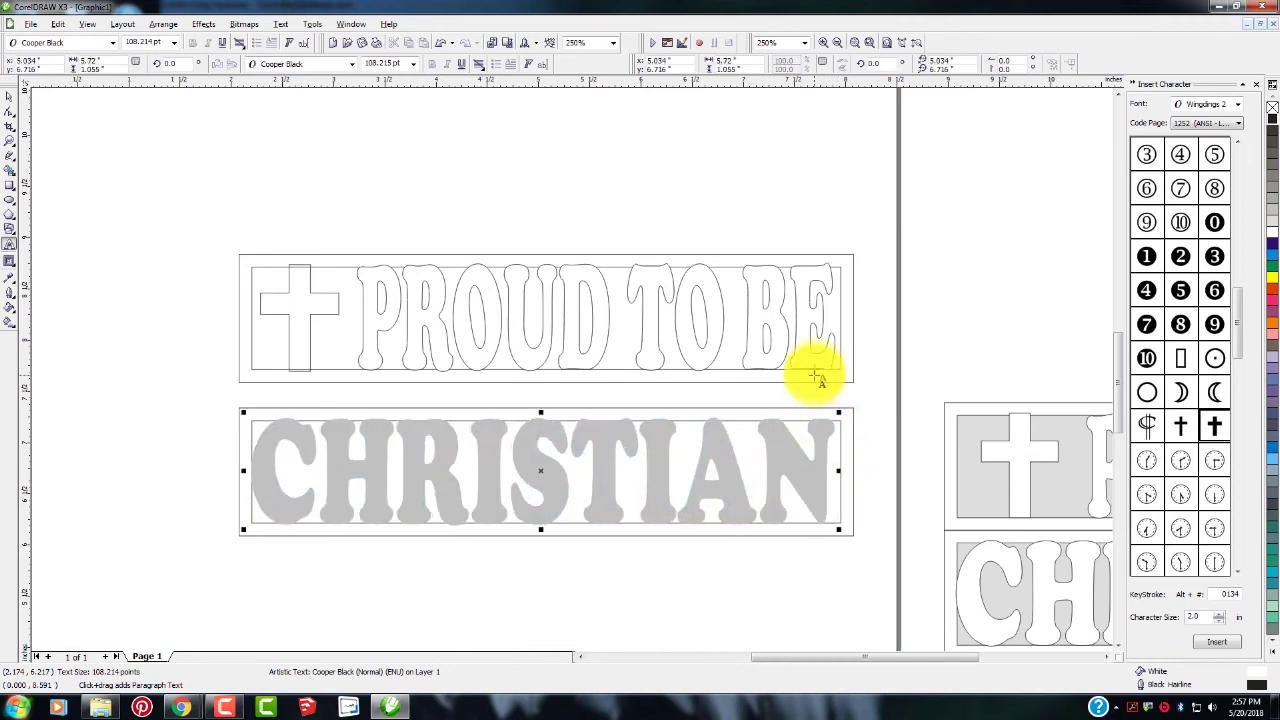
{"action": "left_click_drag", "start_coordinate": [241, 472], "coordinate": [251, 471]}
{"action": "left_click", "coordinate": [230, 509]}
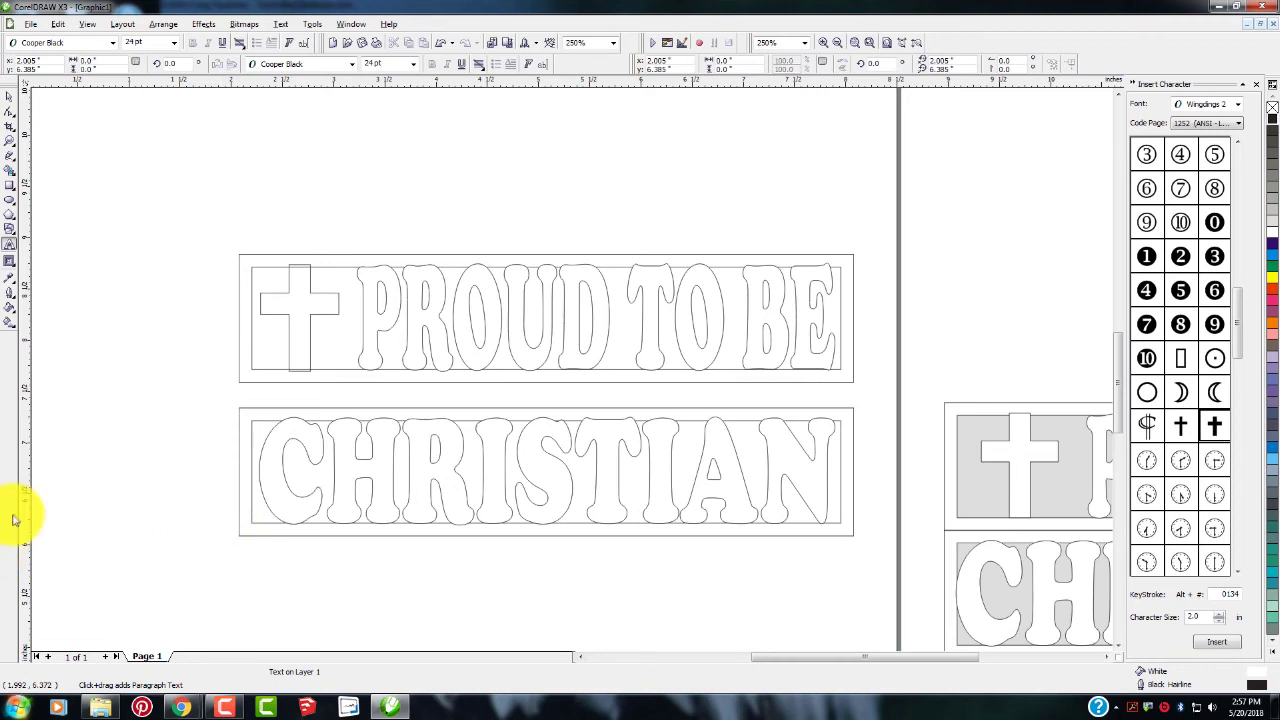
{"action": "left_click", "coordinate": [7, 100]}
Step: Group the three CHRISTIAN panel objects together
{"action": "left_click_drag", "start_coordinate": [179, 391], "coordinate": [891, 591]}
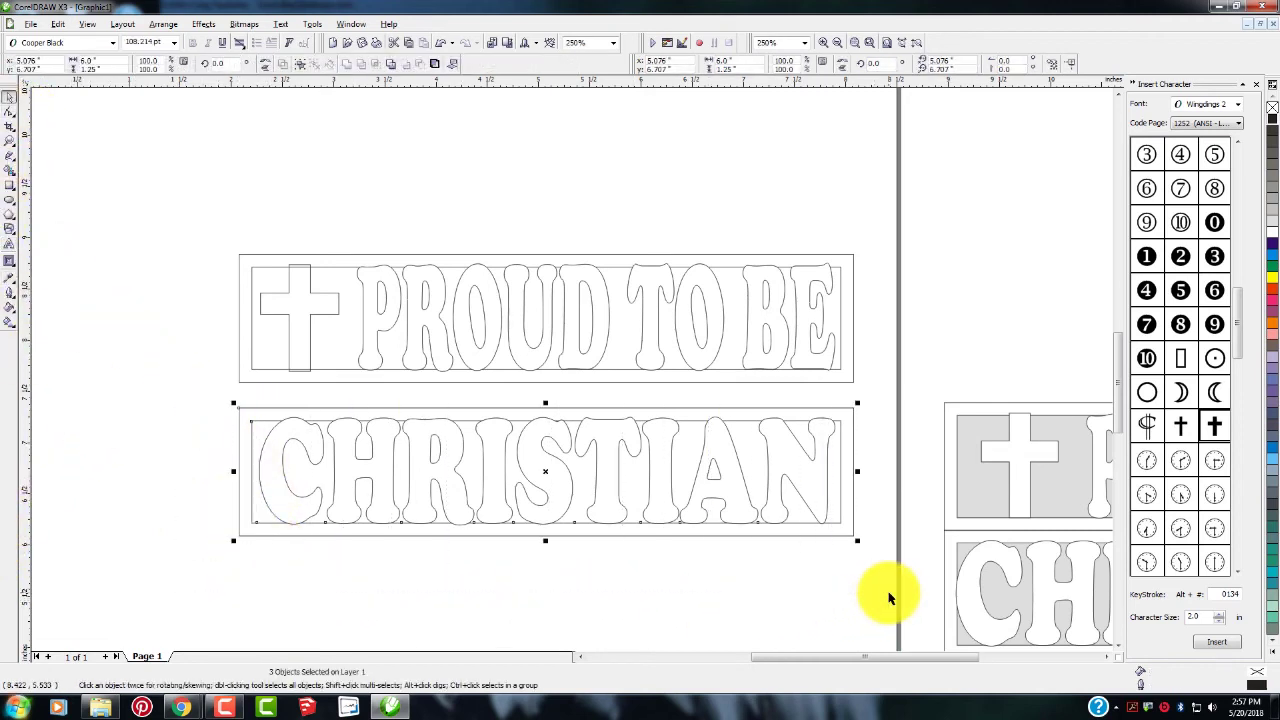
{"action": "left_click", "coordinate": [175, 23]}
{"action": "left_click", "coordinate": [177, 91]}
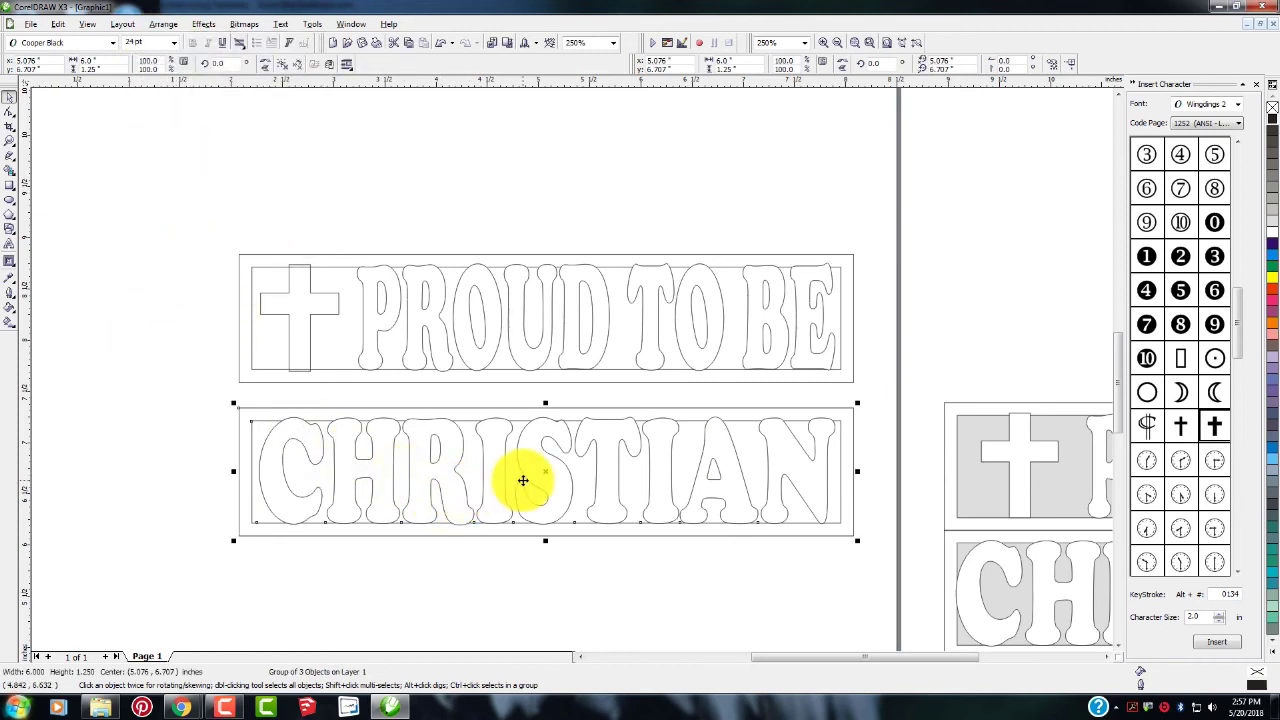
Step: Move the CHRISTIAN panel up so its rectangle meets the PROUD TO BE panel
{"action": "key", "text": "Up"}
{"action": "key", "text": "Up"}
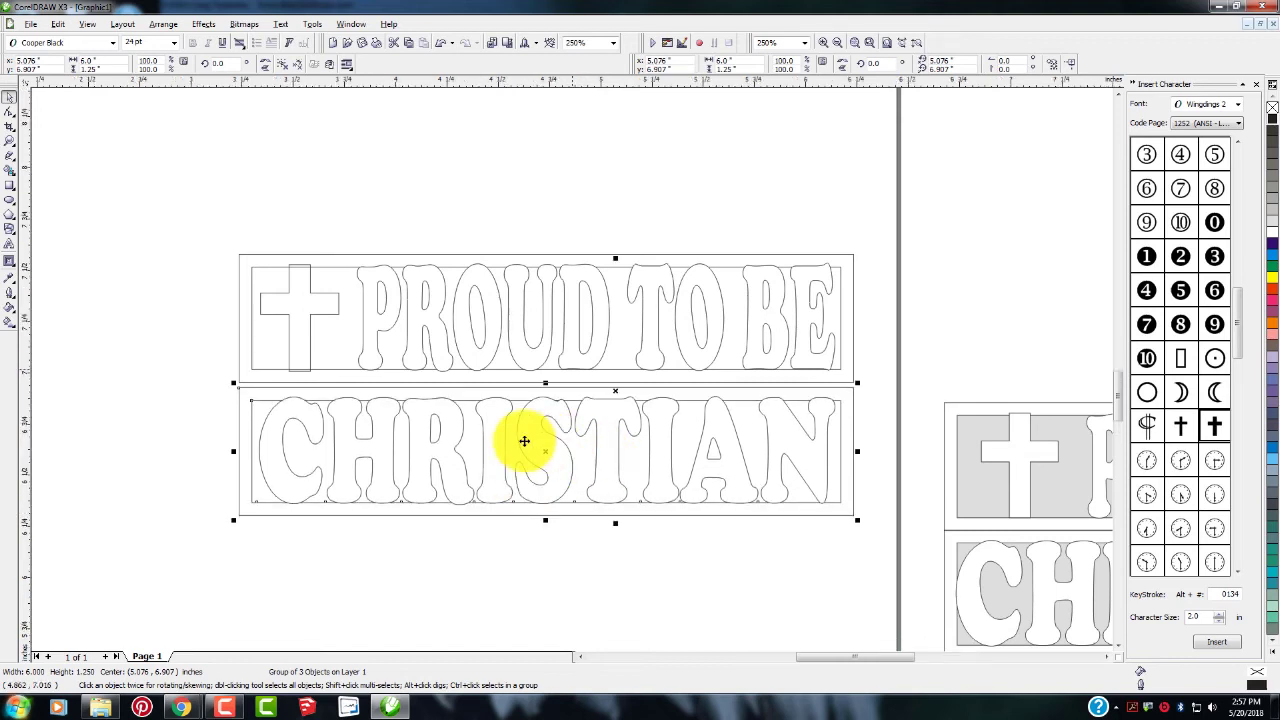
{"action": "scroll", "coordinate": [571, 373], "scroll_direction": "up", "scroll_amount": 1}
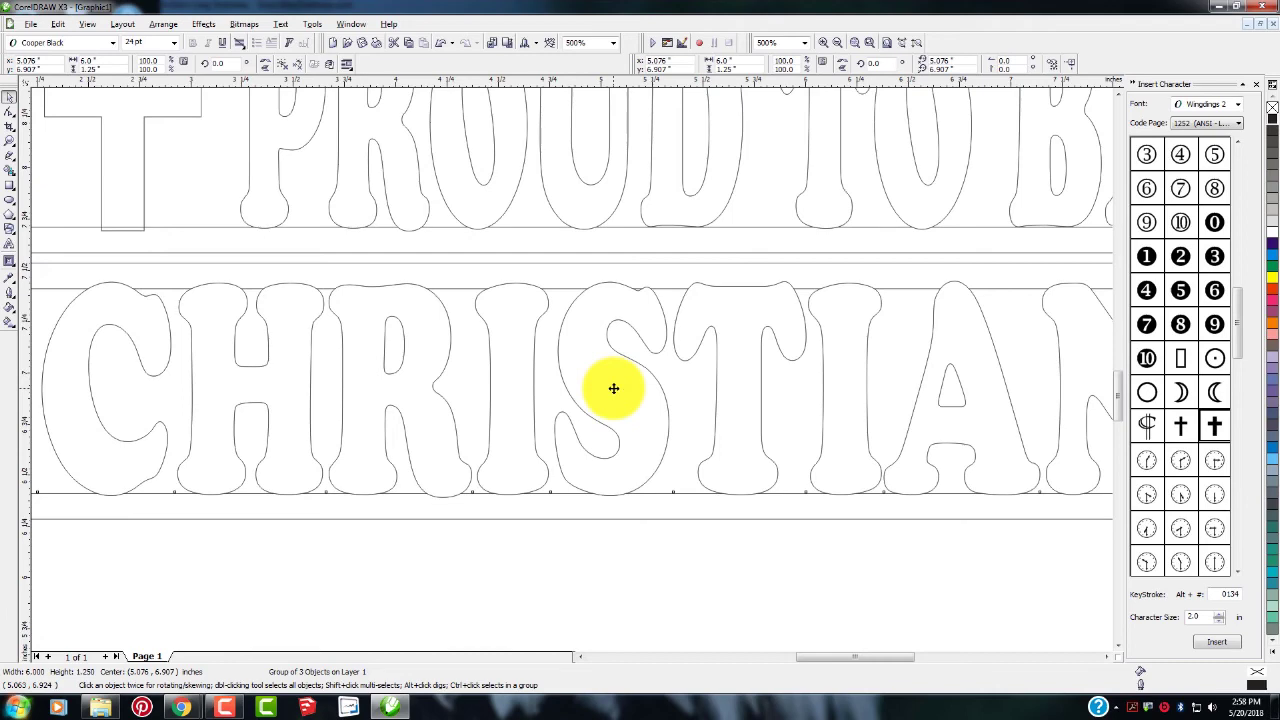
{"action": "left_click_drag", "start_coordinate": [613, 386], "coordinate": [616, 380]}
{"action": "left_click", "coordinate": [608, 615]}
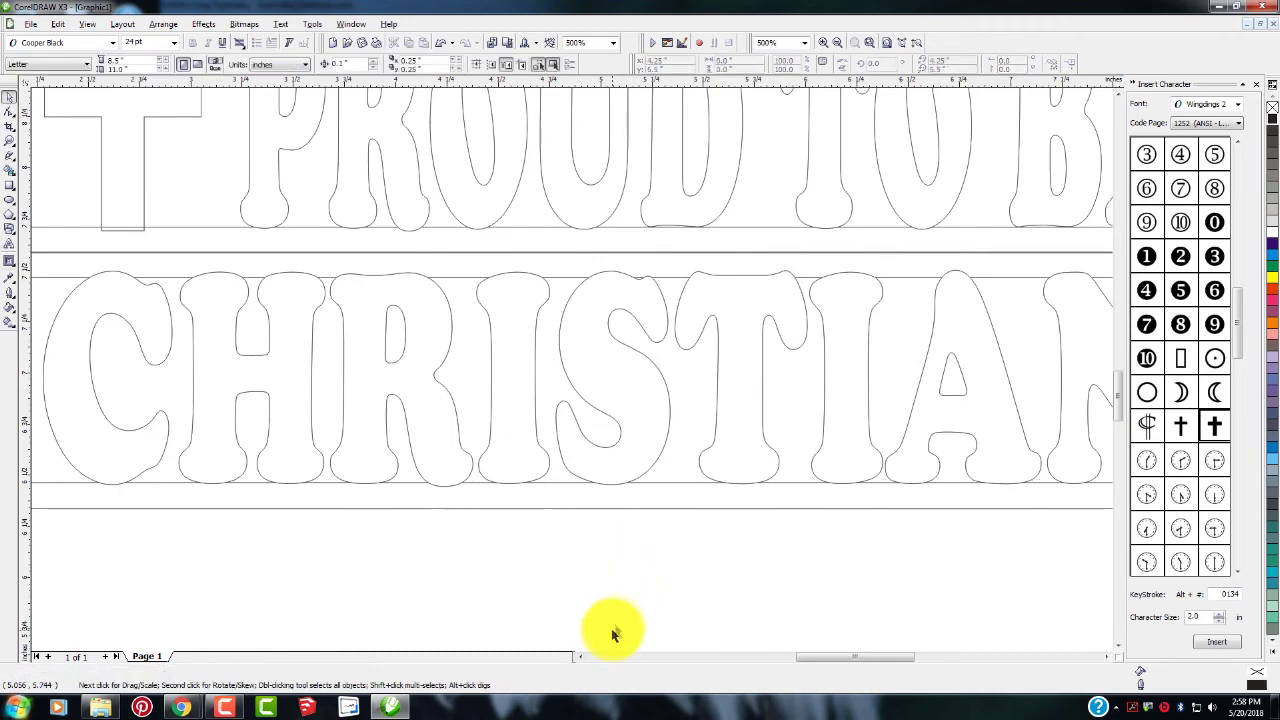
{"action": "key", "text": "F3"}
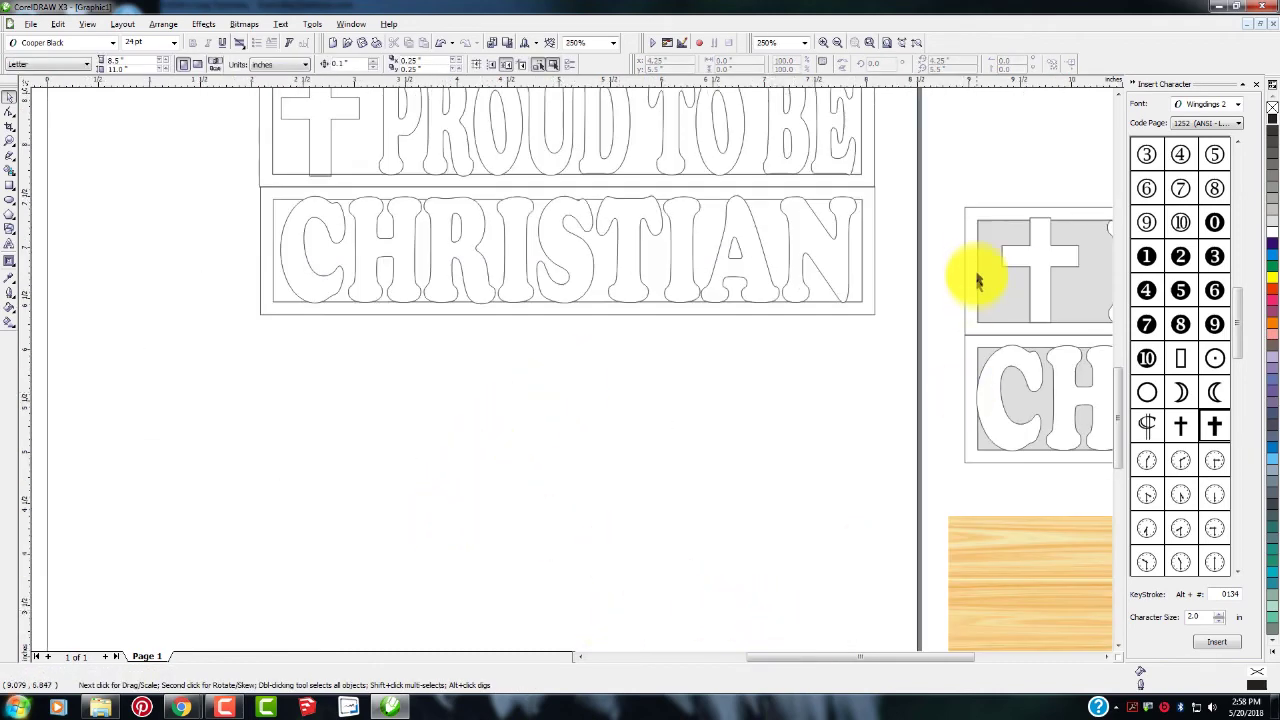
{"action": "left_click_drag", "start_coordinate": [1113, 410], "coordinate": [1120, 357]}
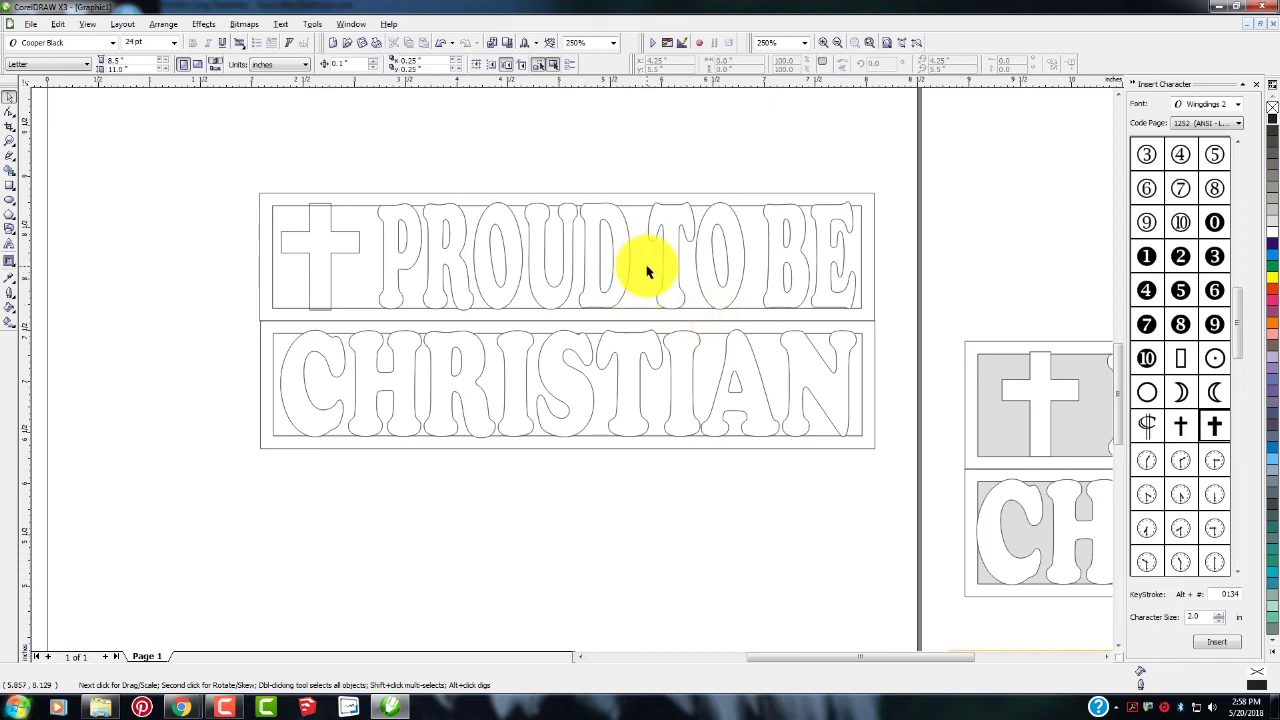
{"action": "left_click_drag", "start_coordinate": [777, 657], "coordinate": [876, 657]}
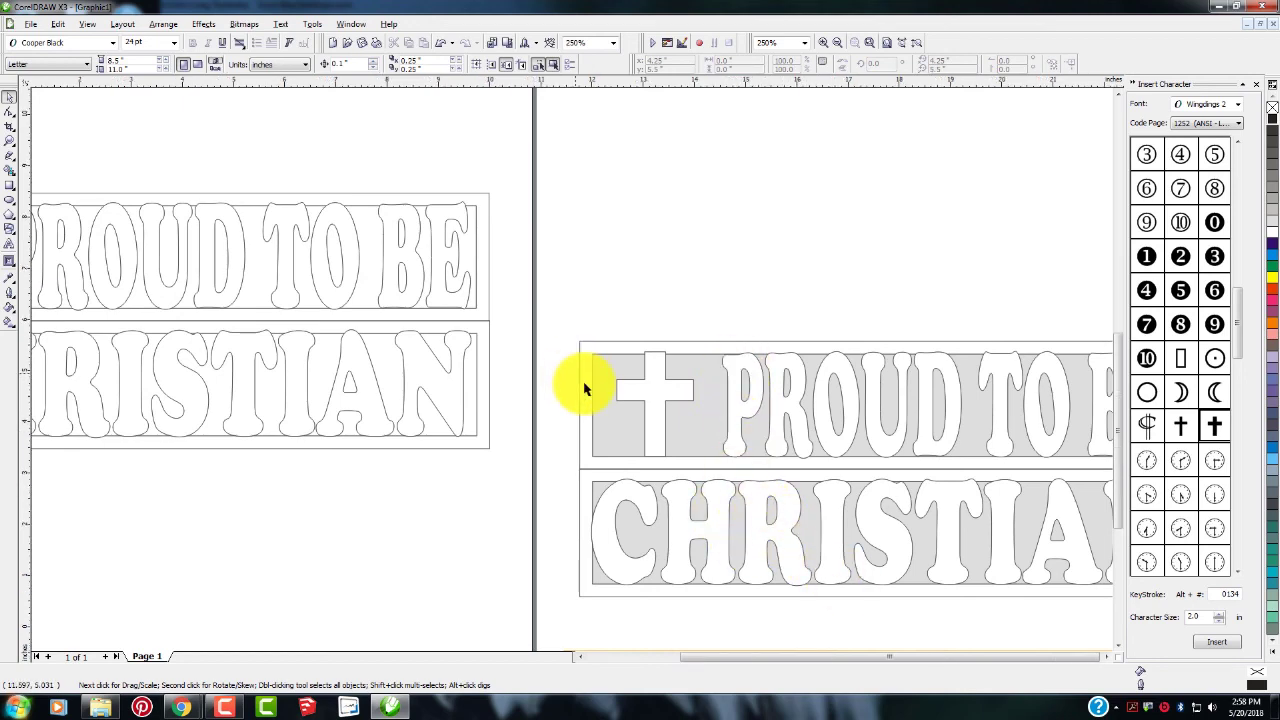
{"action": "scroll", "coordinate": [604, 400], "scroll_direction": "down", "scroll_amount": 3}
{"action": "scroll", "coordinate": [654, 449], "scroll_direction": "down", "scroll_amount": 3}
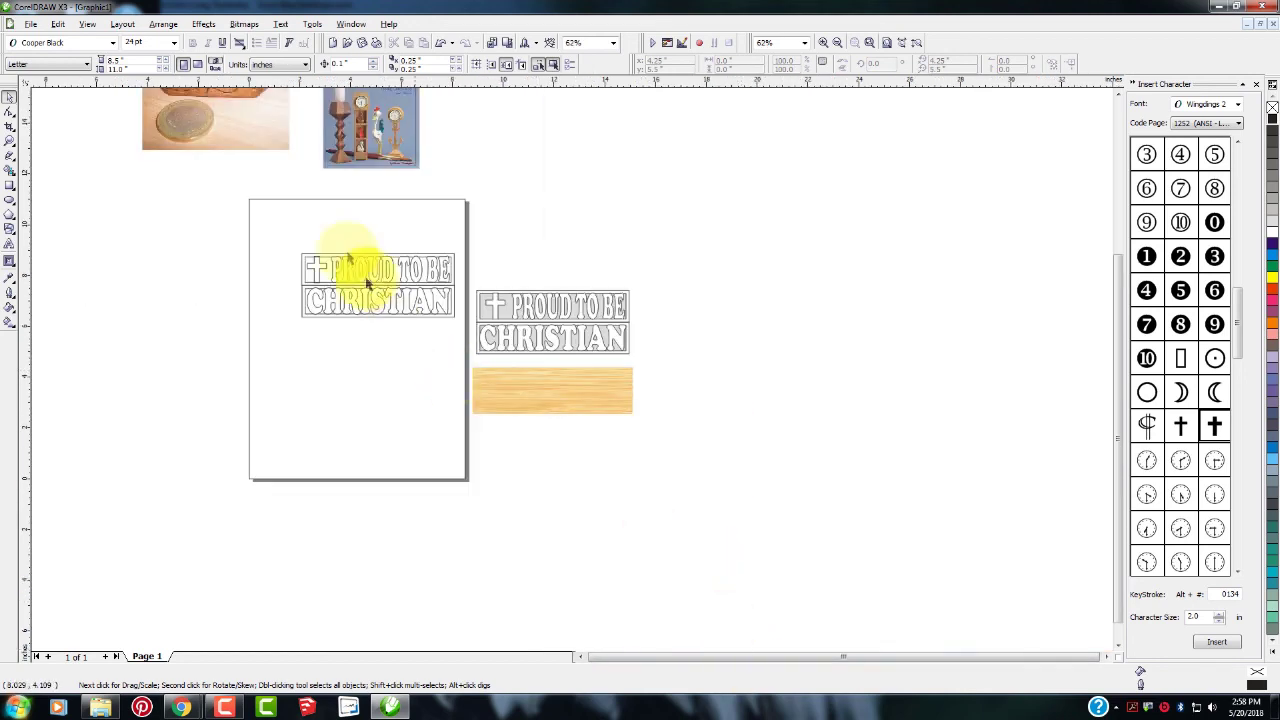
{"action": "scroll", "coordinate": [470, 282], "scroll_direction": "down", "scroll_amount": 3}
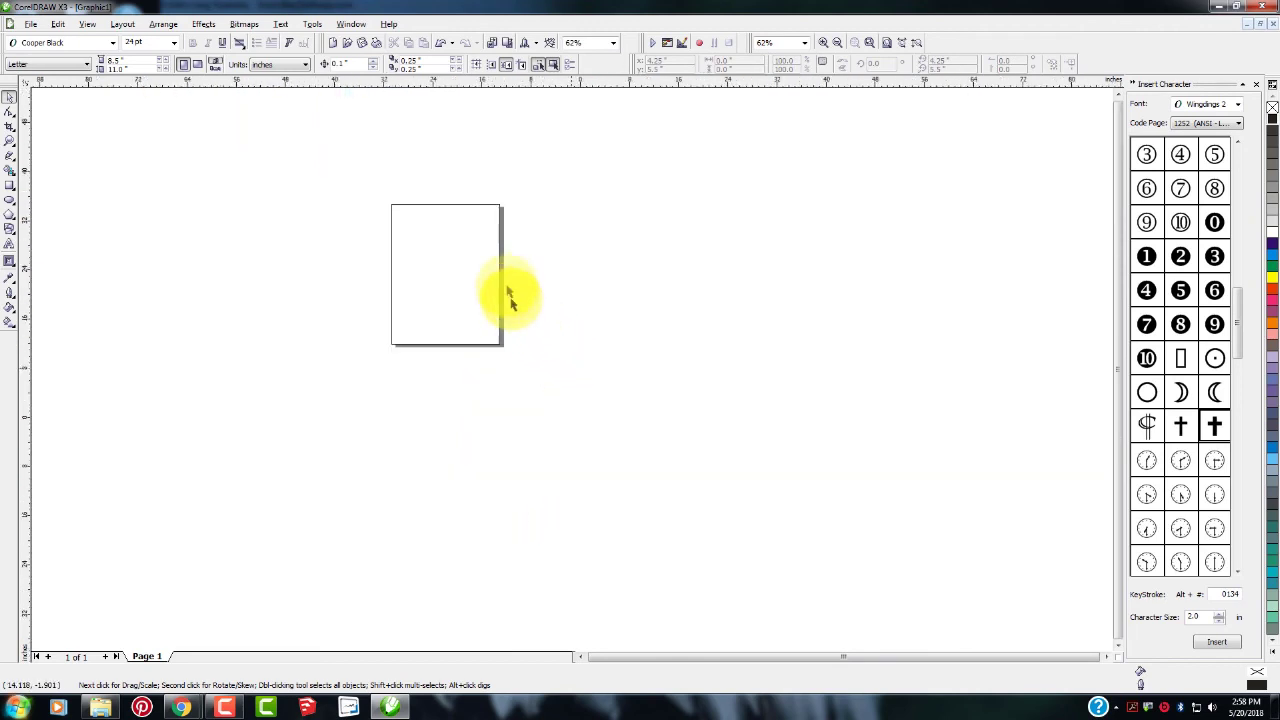
{"action": "scroll", "coordinate": [650, 410], "scroll_direction": "up", "scroll_amount": 3}
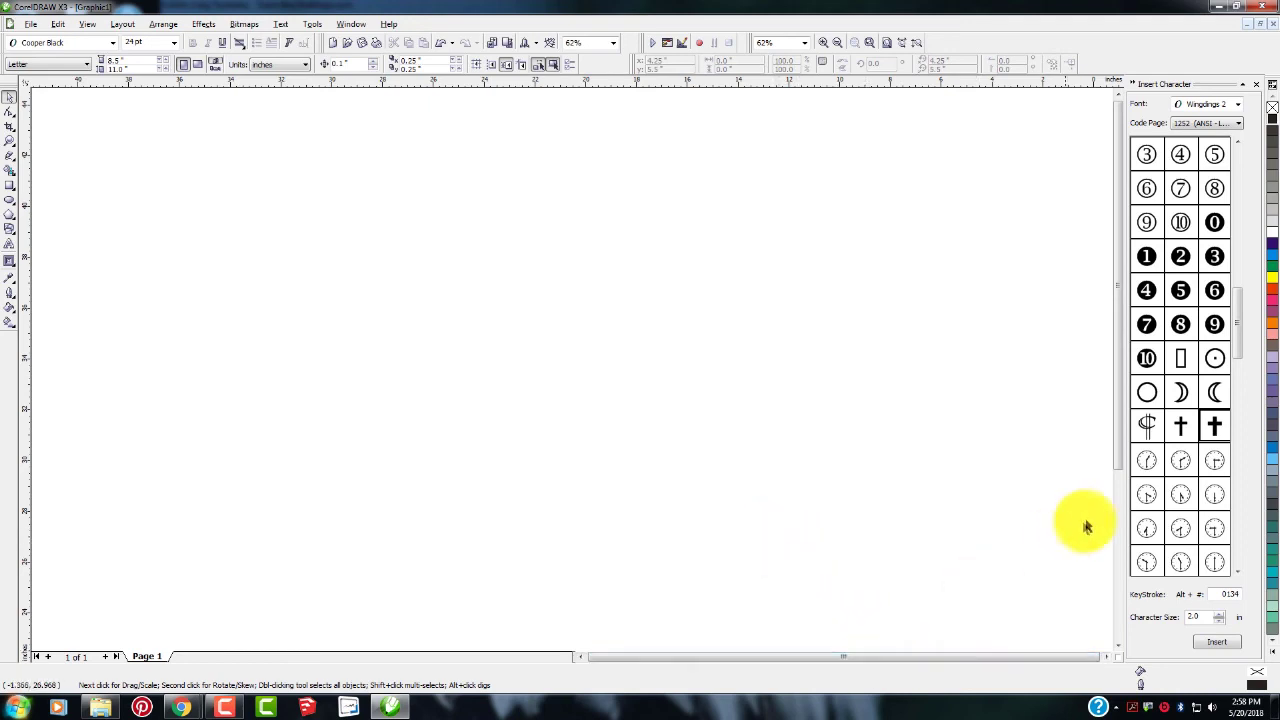
{"action": "left_click_drag", "start_coordinate": [1129, 474], "coordinate": [1118, 485]}
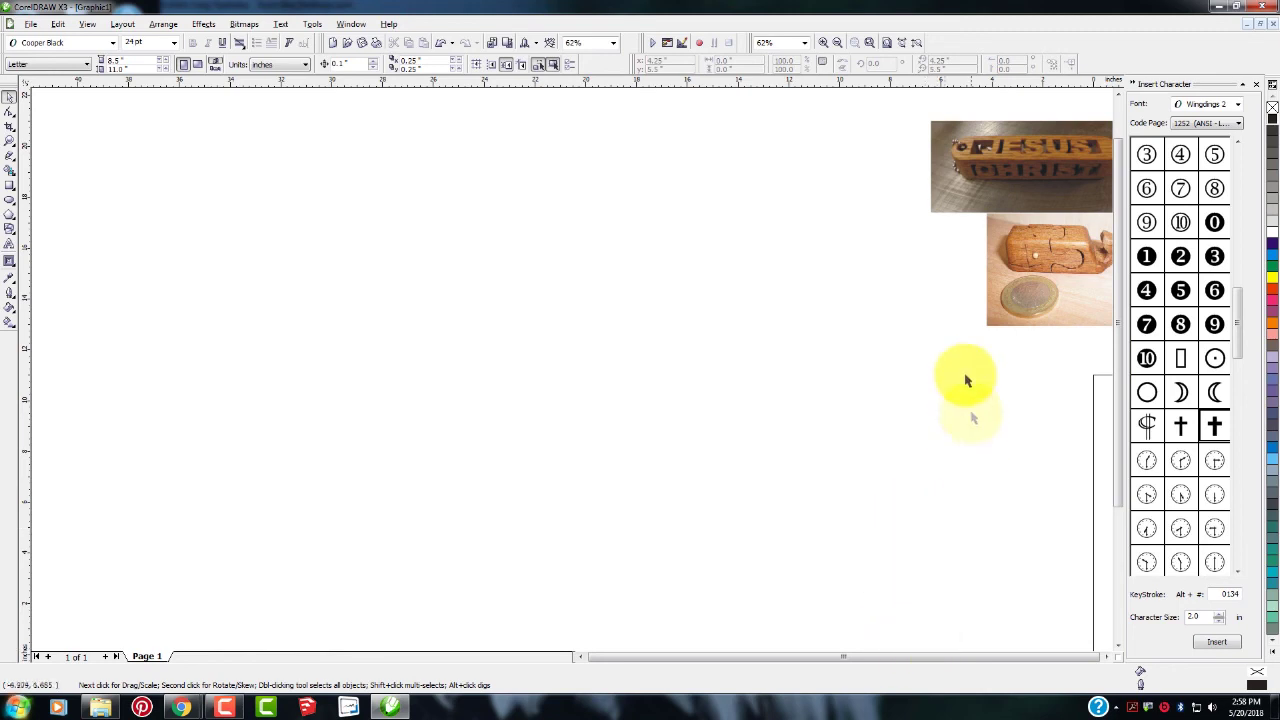
{"action": "scroll", "coordinate": [566, 378], "scroll_direction": "down", "scroll_amount": 1}
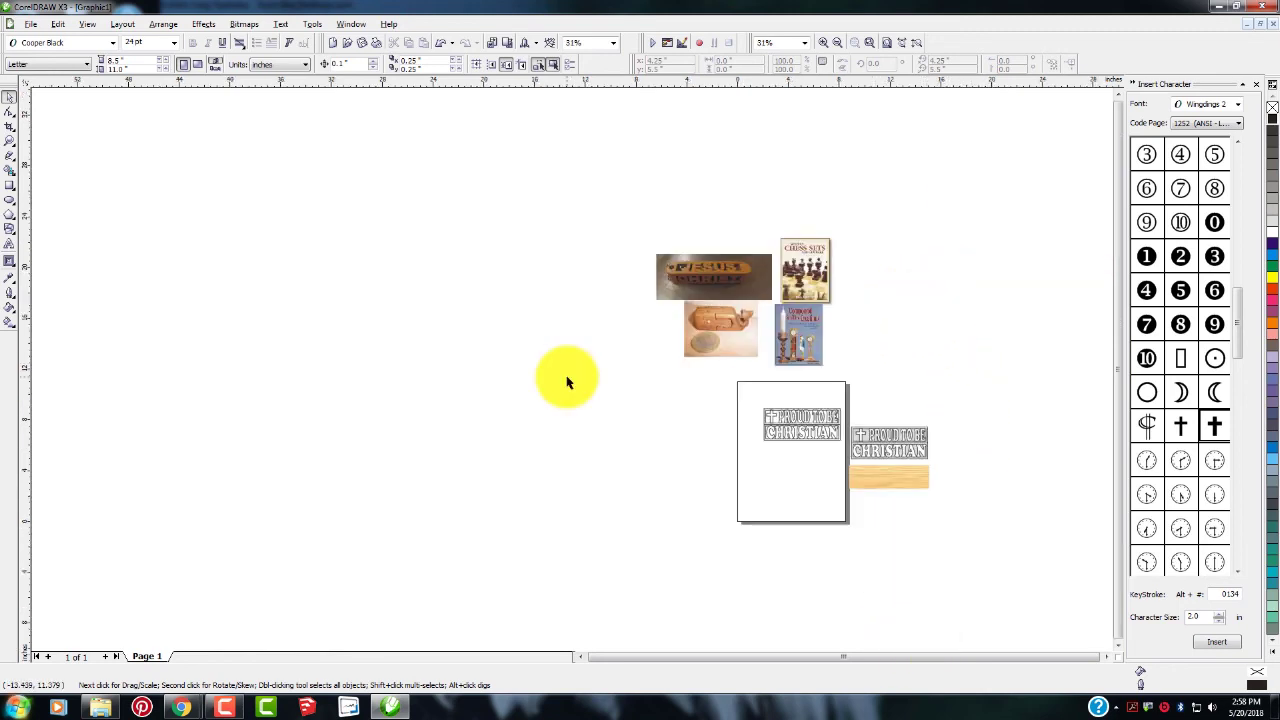
{"action": "scroll", "coordinate": [715, 305], "scroll_direction": "up", "scroll_amount": 1}
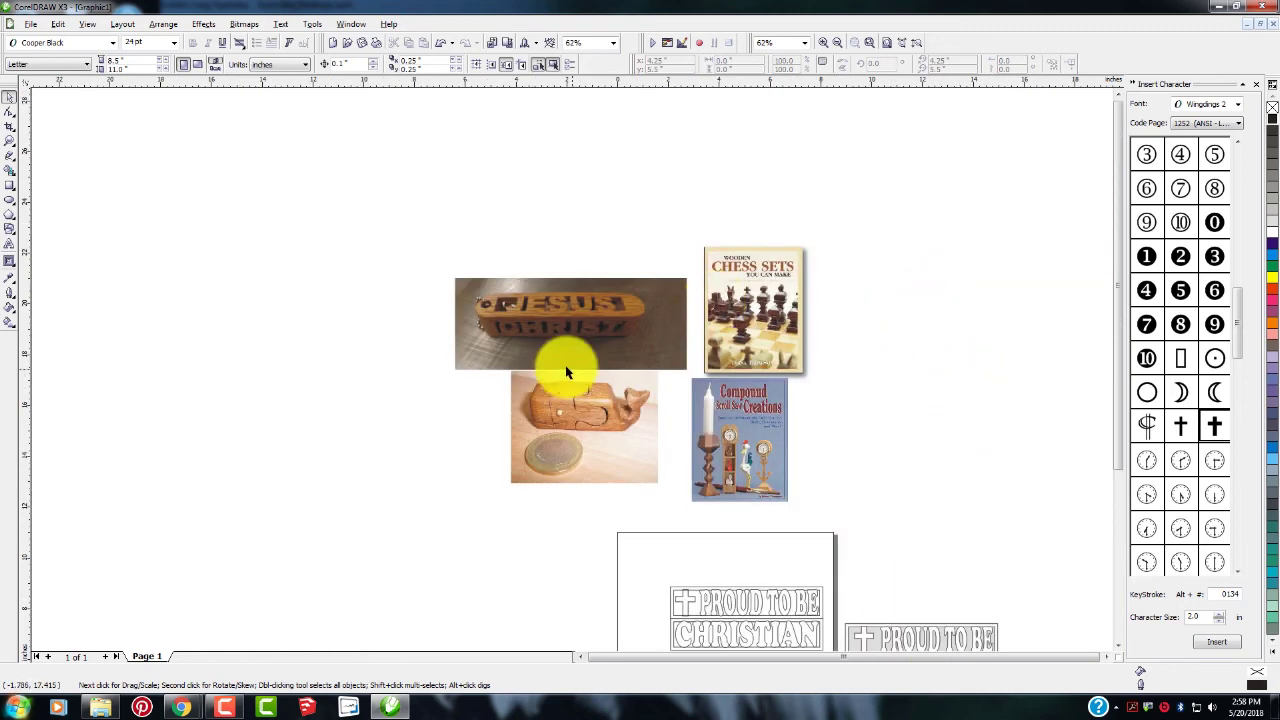
{"action": "scroll", "coordinate": [530, 355], "scroll_direction": "up", "scroll_amount": 1}
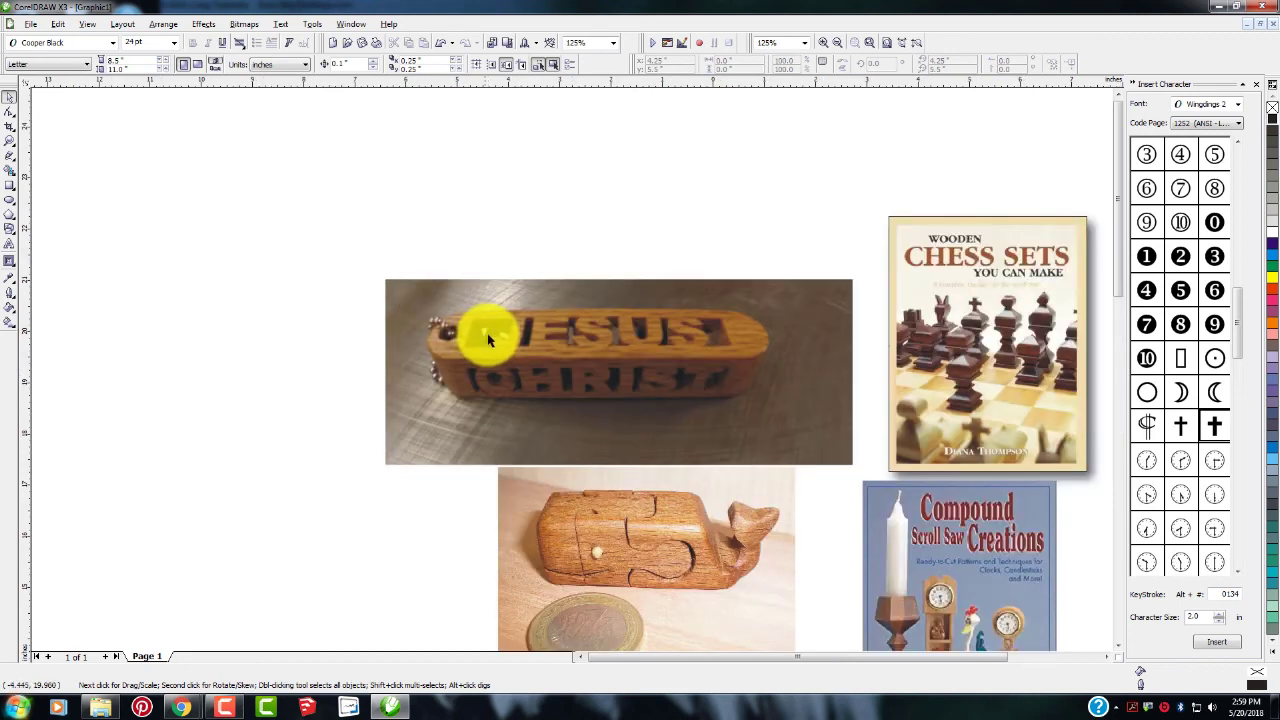